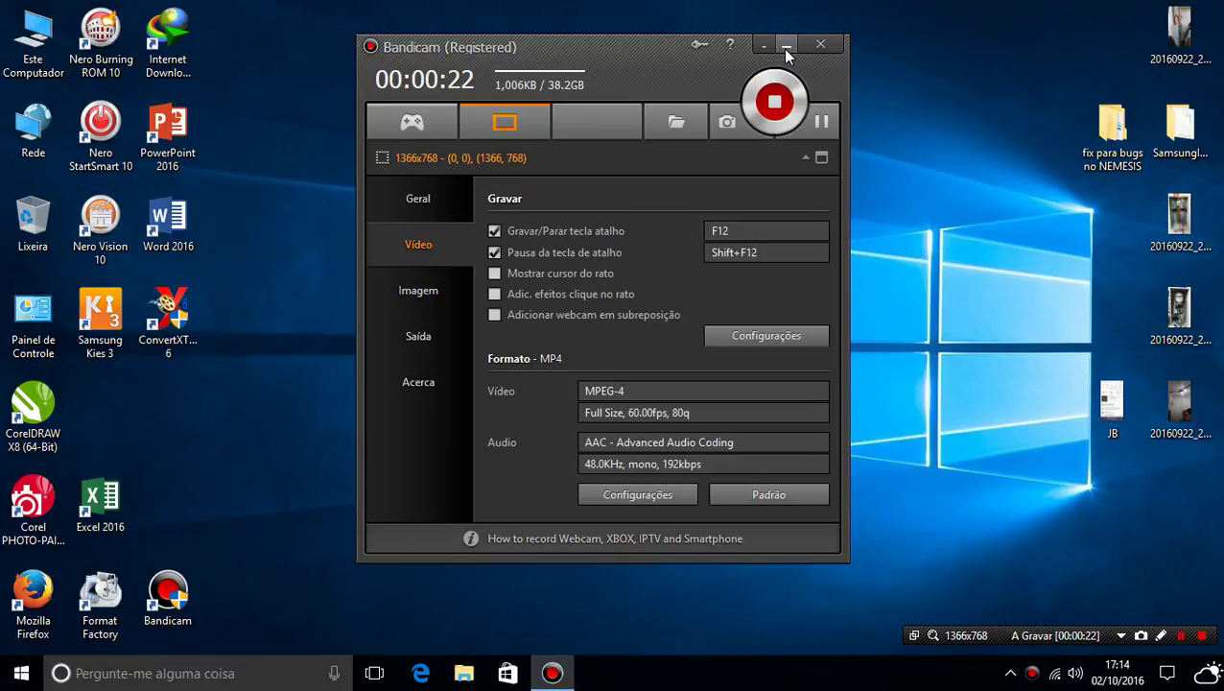
Minimize the Bandicam window and refresh the desktop.
left_click(784, 48)
right_click(639, 132)
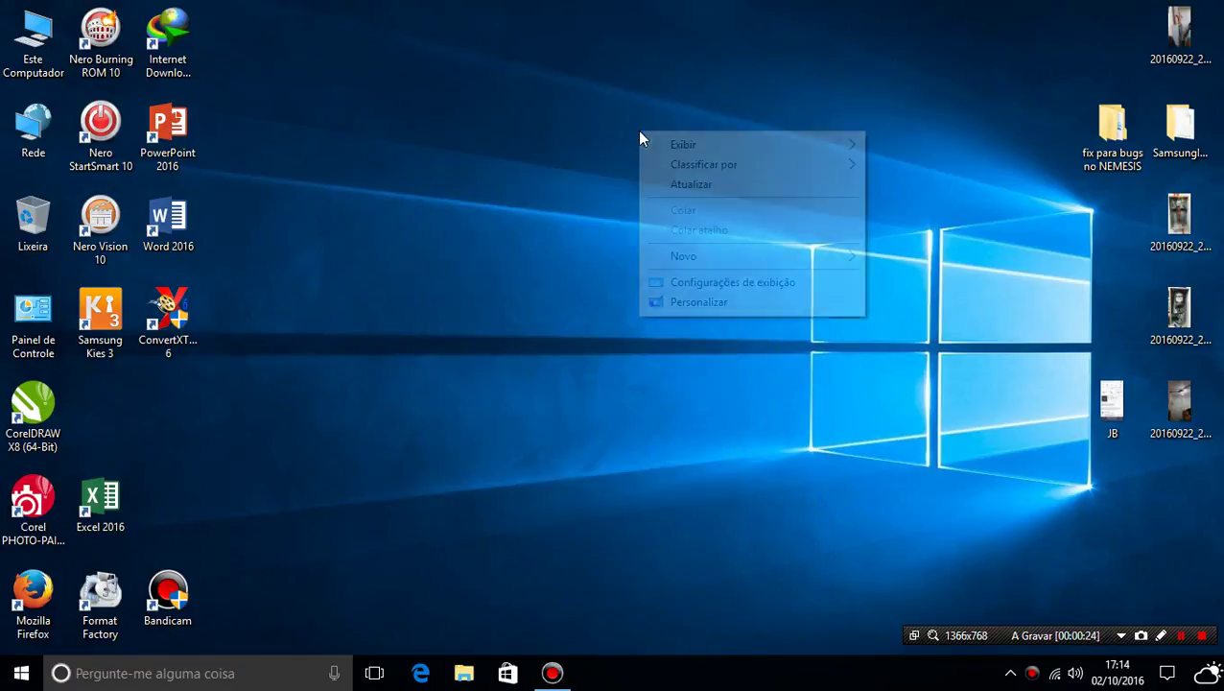
left_click(678, 186)
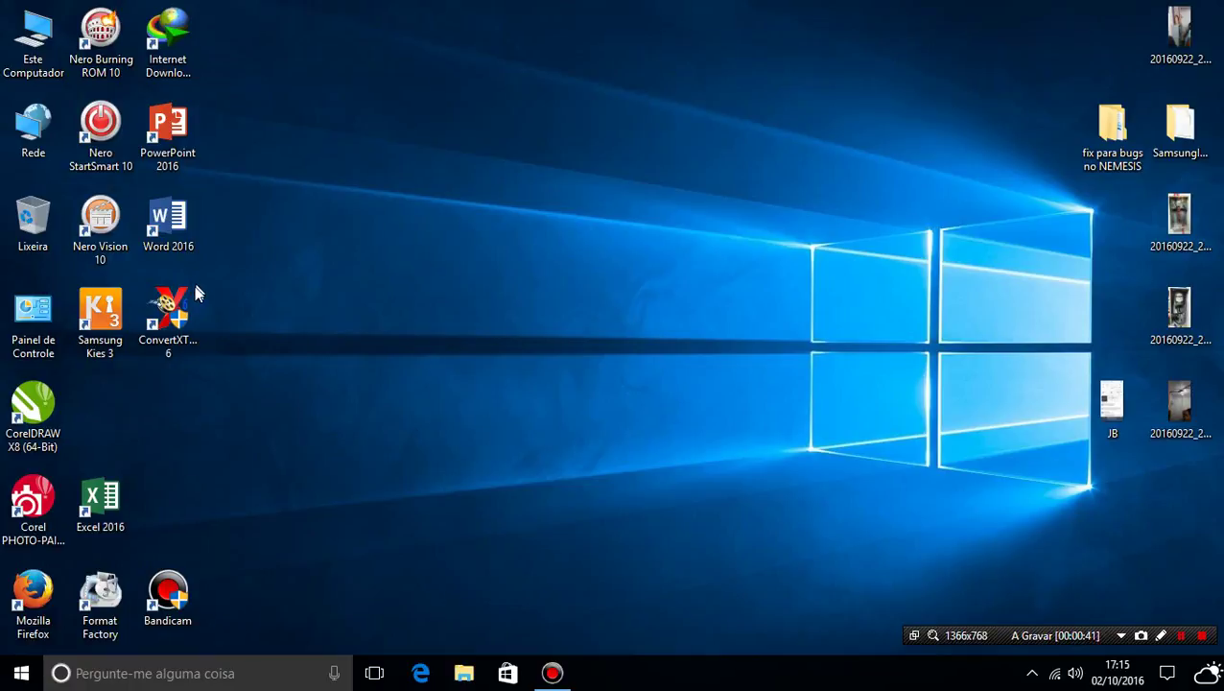
Look through the installed programs under Programas e Recursos in Painel de Controle, and close the window.
left_click(168, 317)
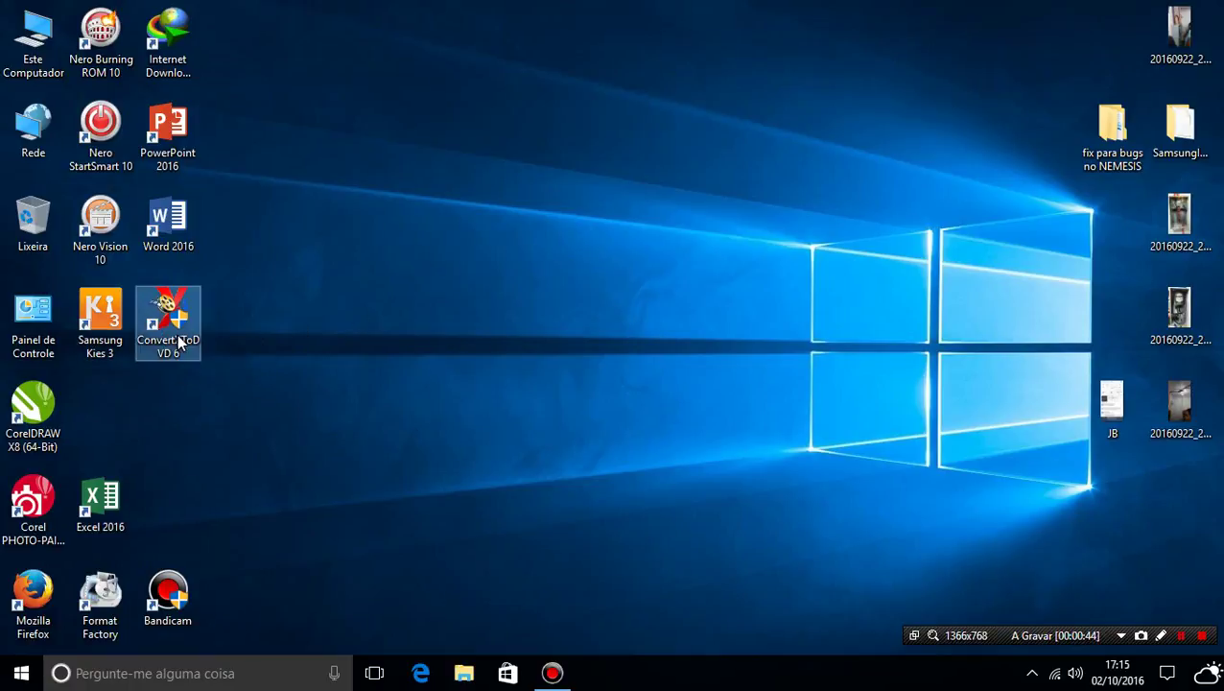
left_click(189, 433)
double_click(46, 331)
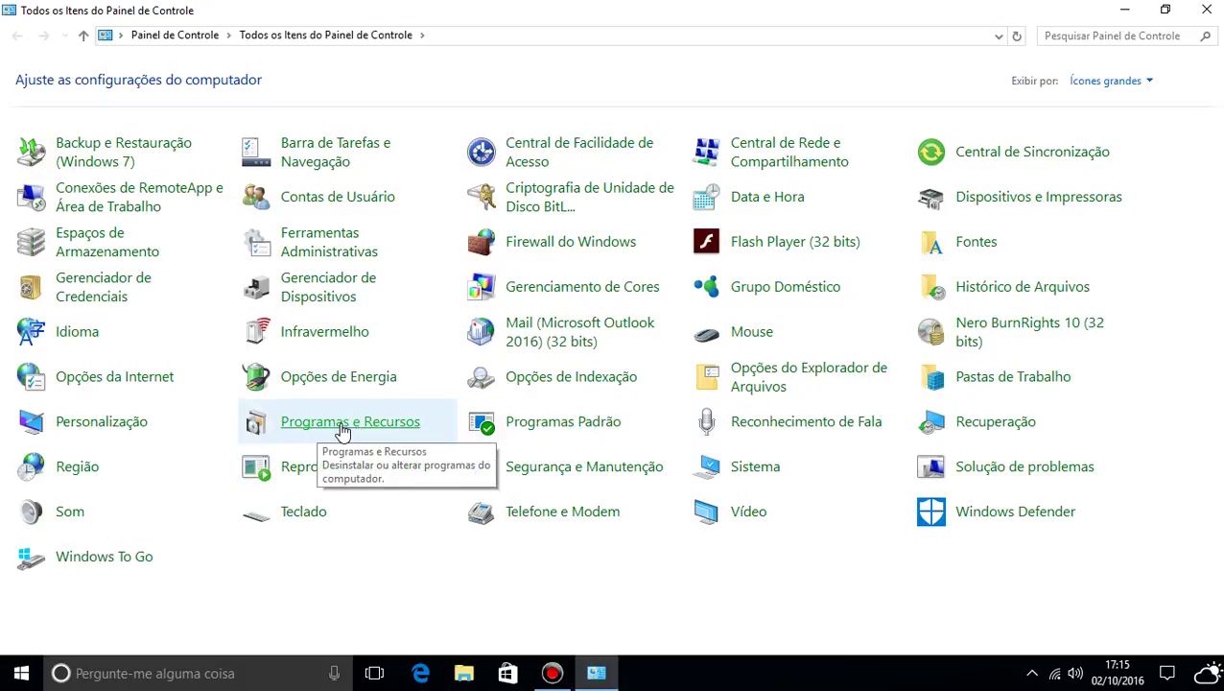
left_click(340, 434)
scroll(503, 455, "down", 5)
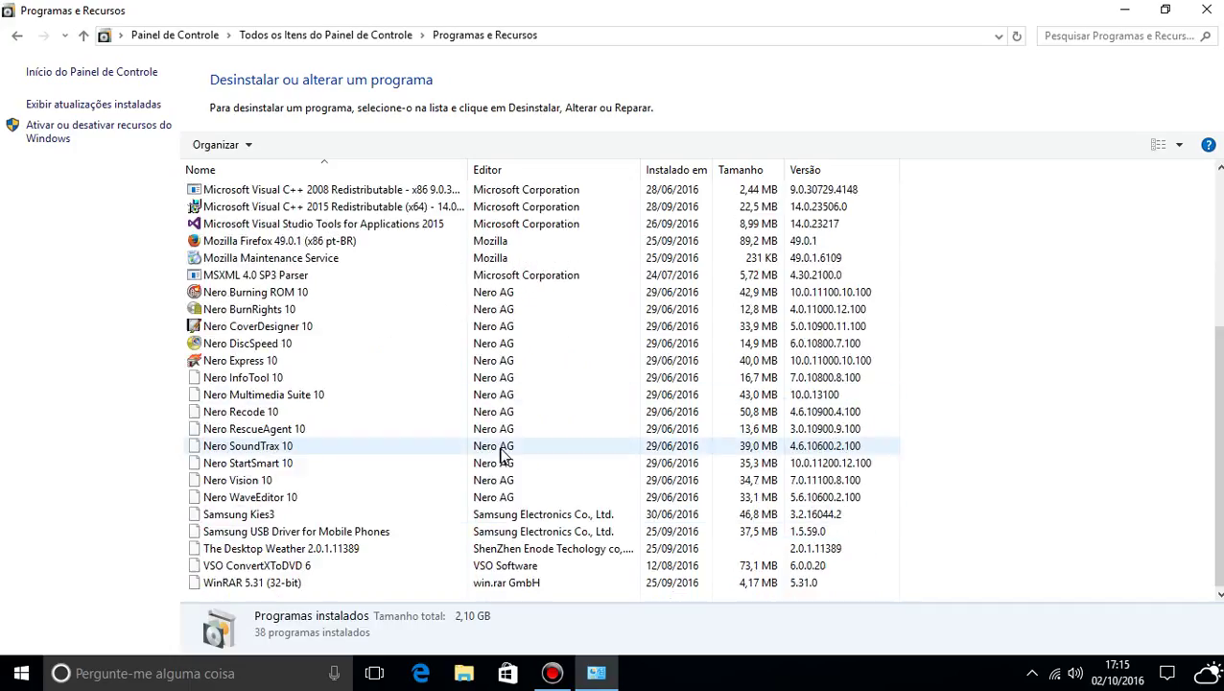
left_click(1206, 10)
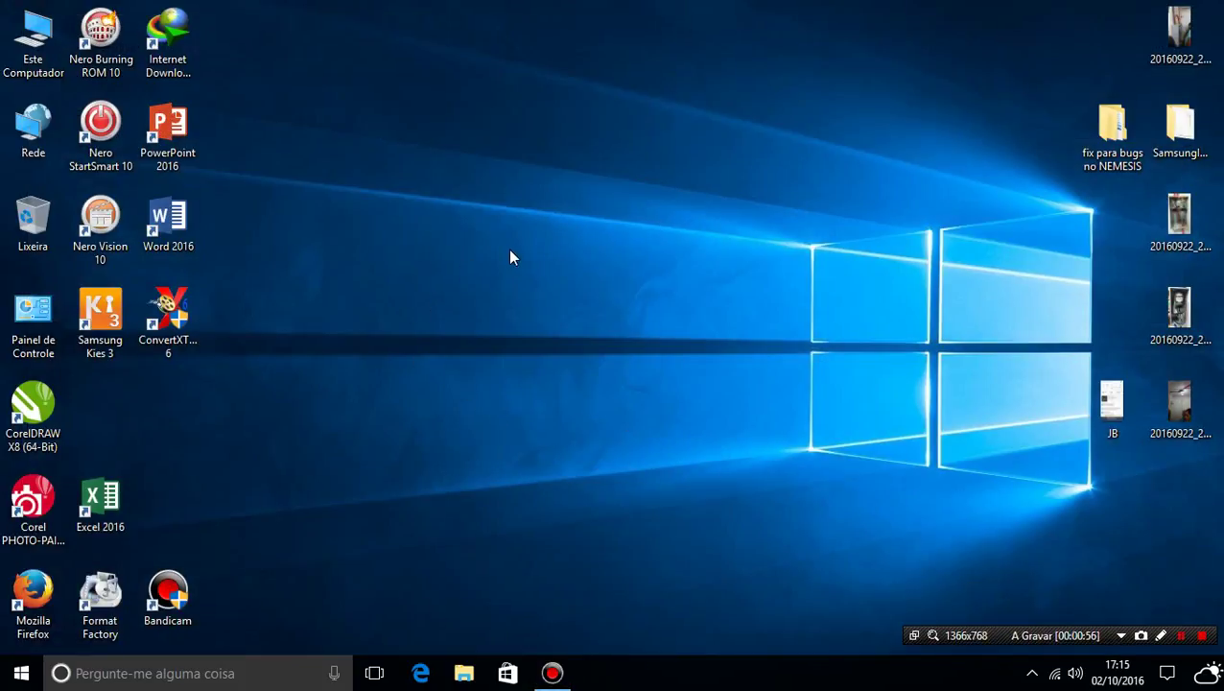
right_click(508, 252)
left_click(543, 299)
right_click(516, 243)
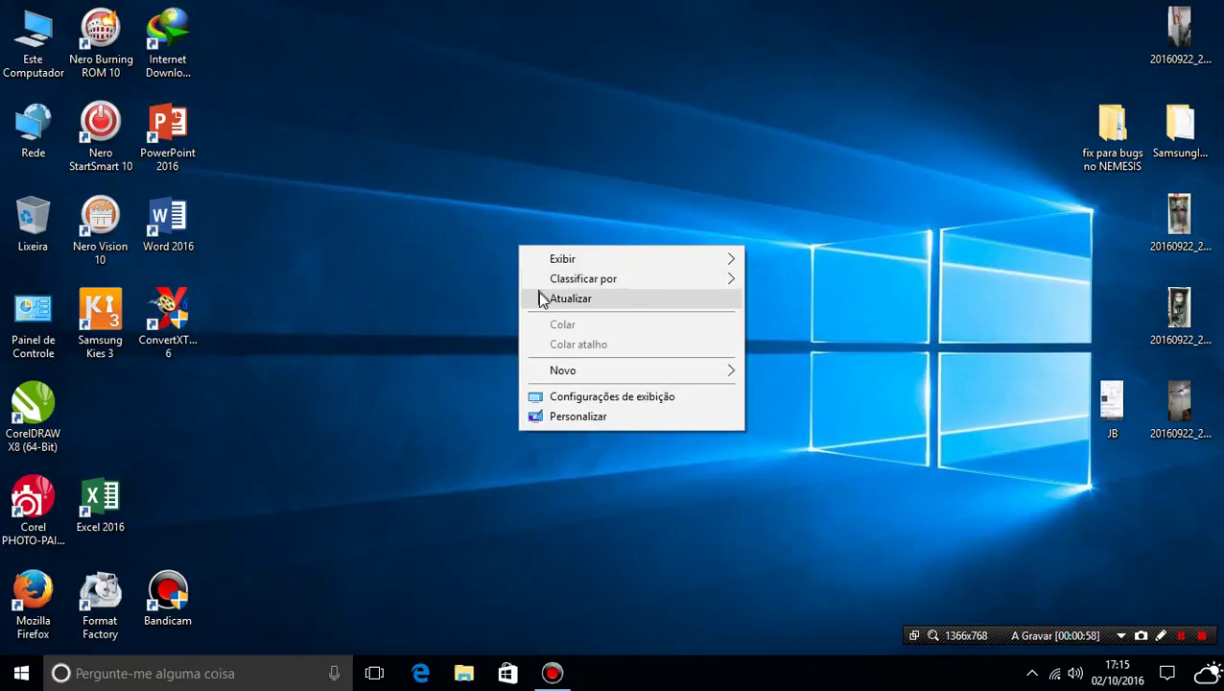
left_click(541, 299)
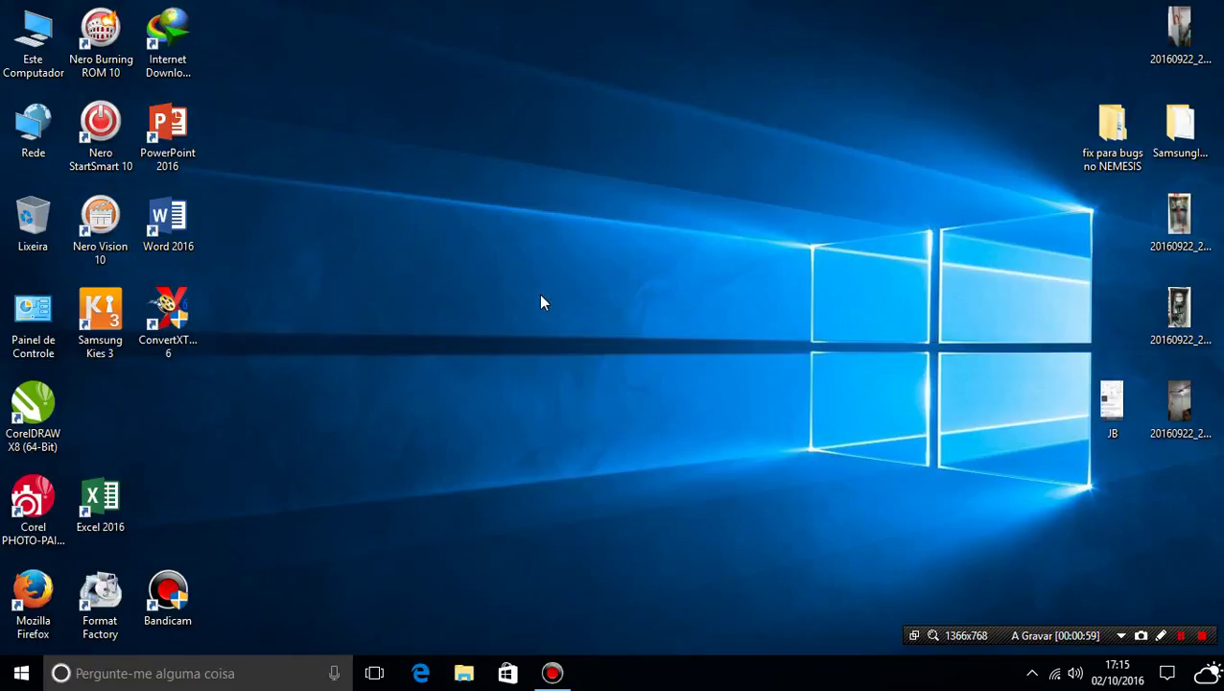
right_click(538, 293)
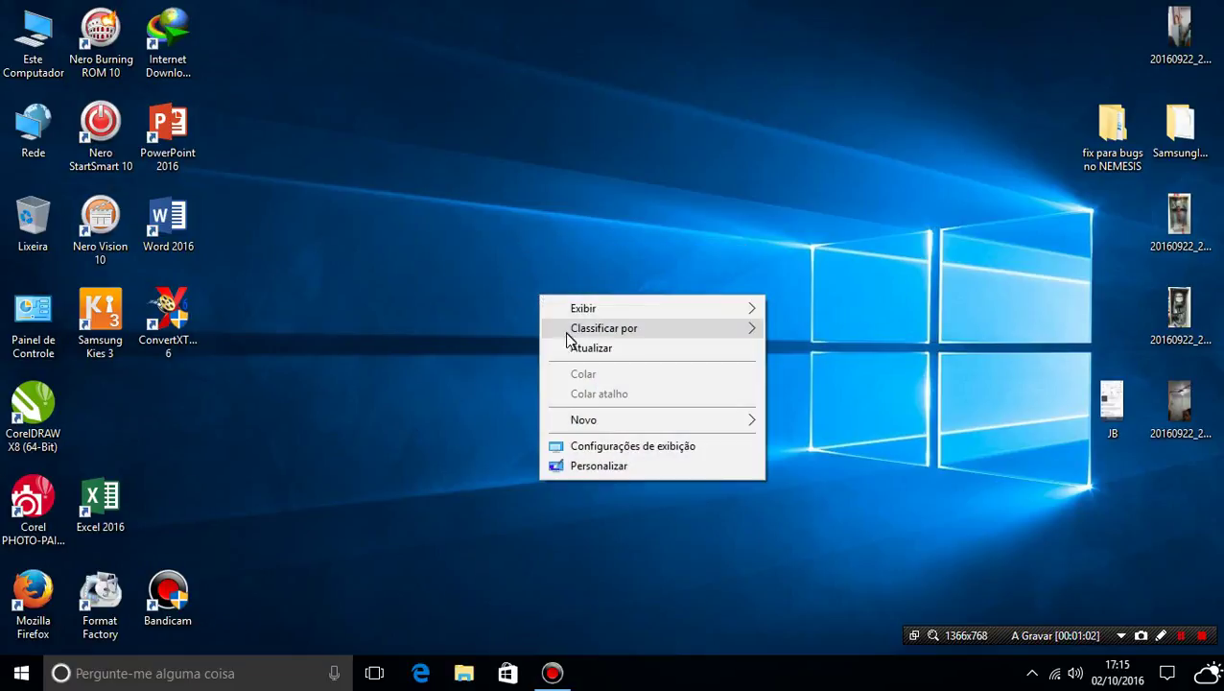
left_click(572, 348)
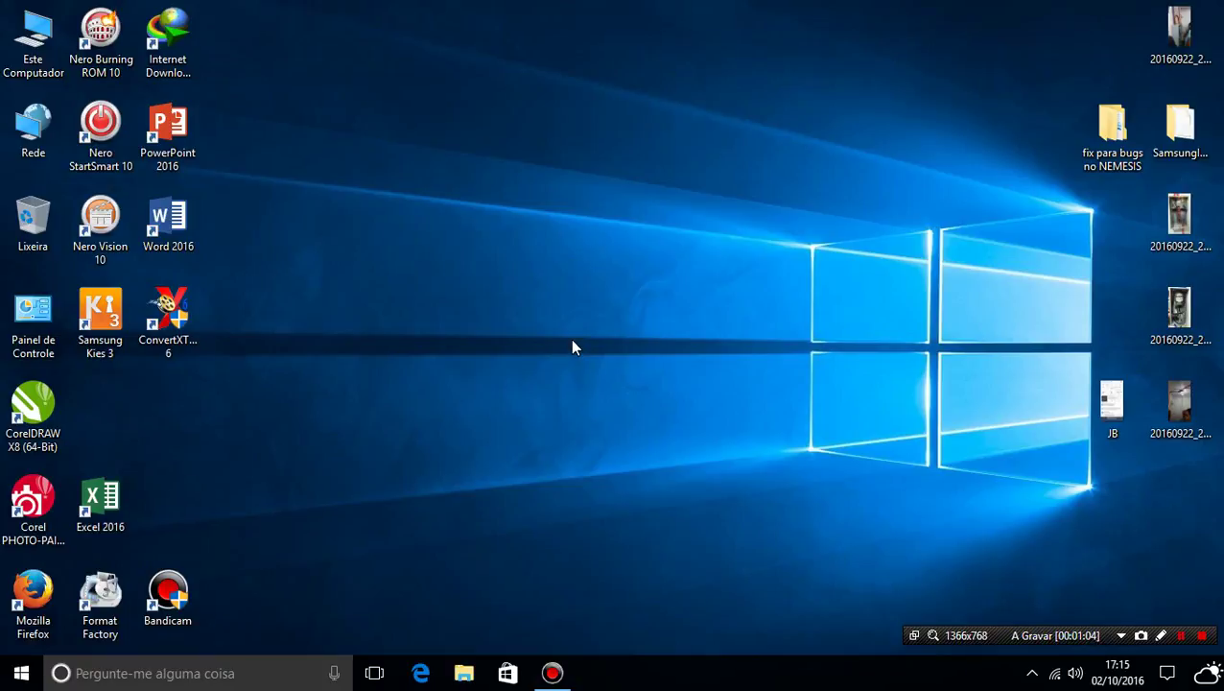
right_click(572, 348)
left_click(604, 391)
right_click(563, 280)
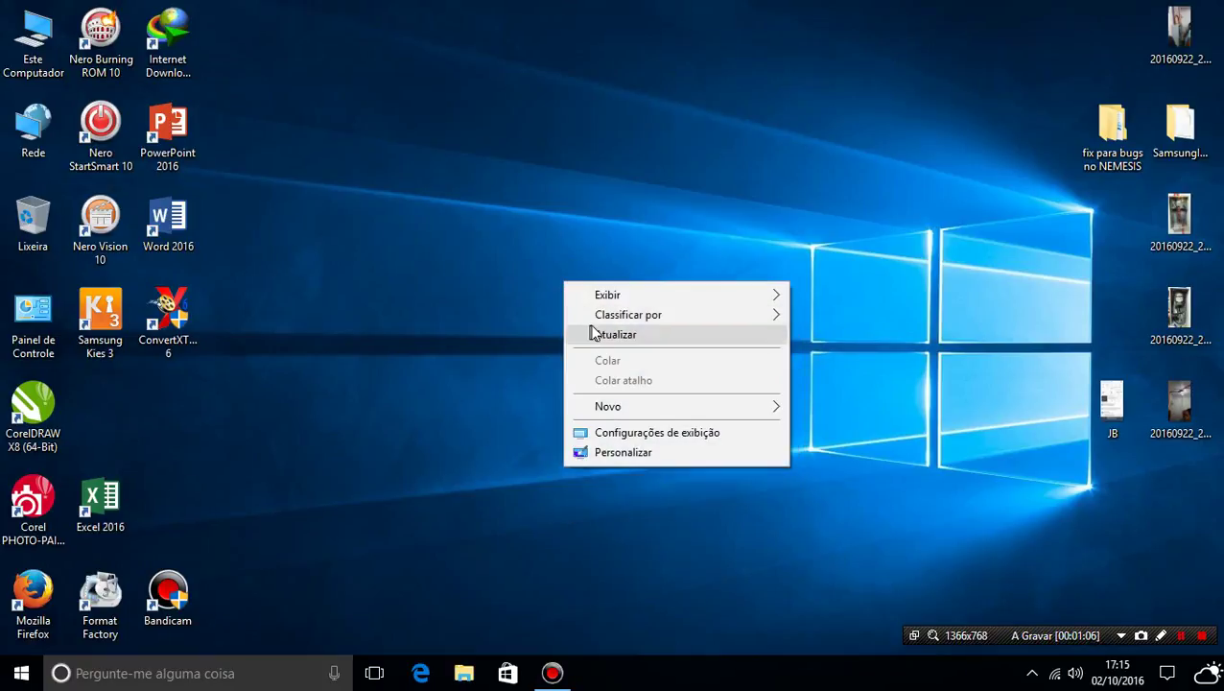
left_click(594, 333)
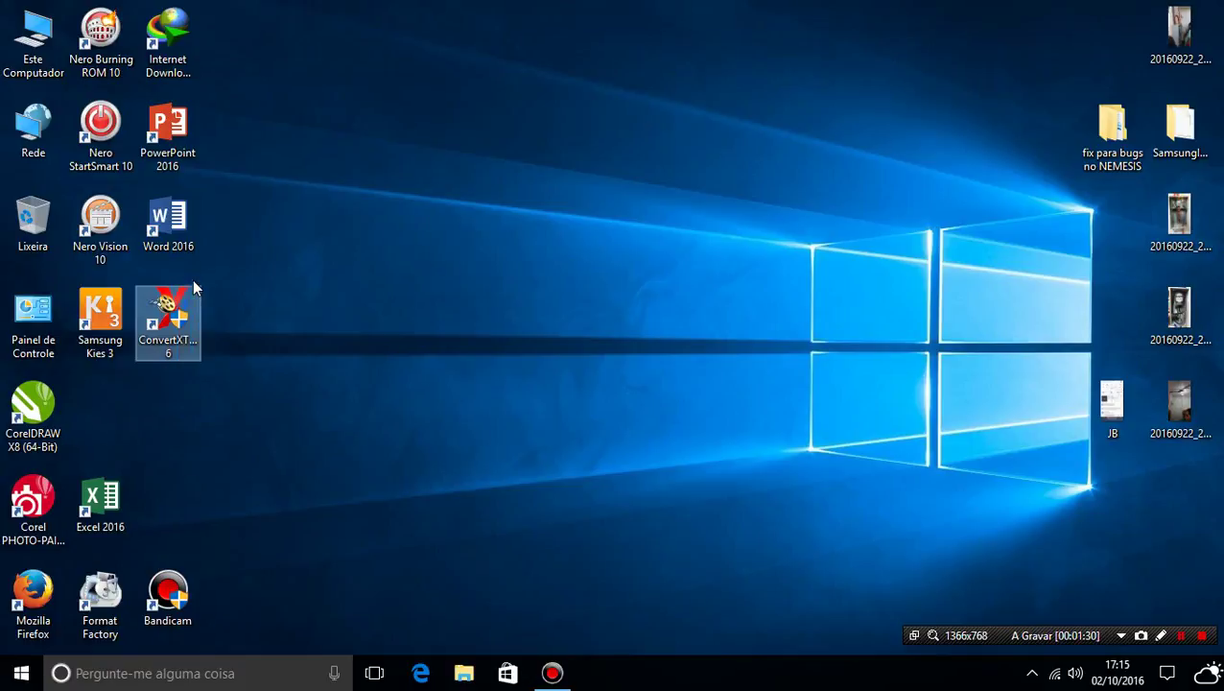
left_click(165, 316)
right_click(454, 217)
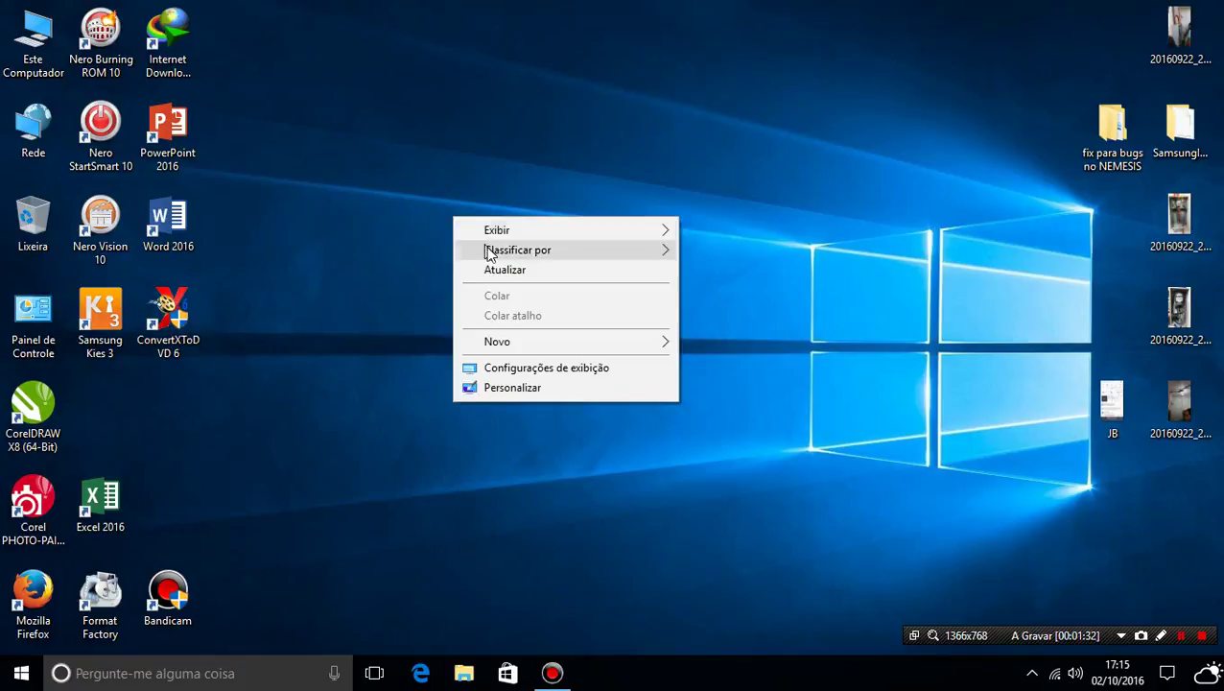
left_click(506, 271)
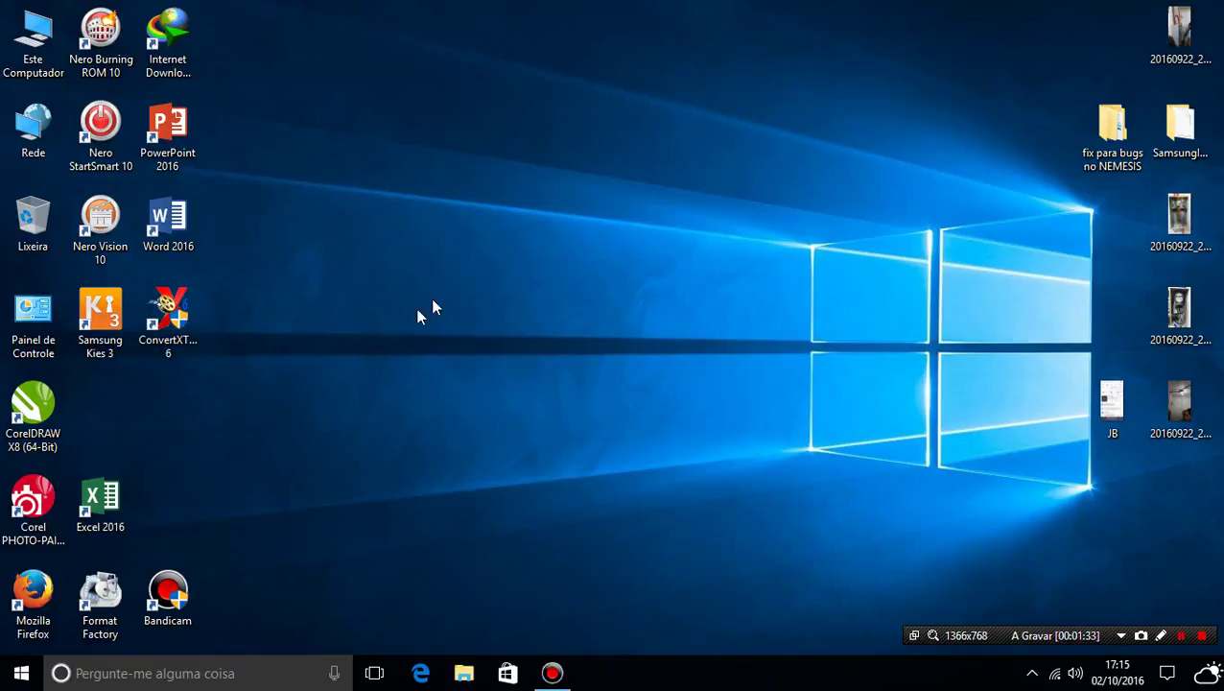
Open Programas e Recursos in Painel de Controle and select VSO ConvertXToDVD 6 in the installed programs list.
double_click(19, 336)
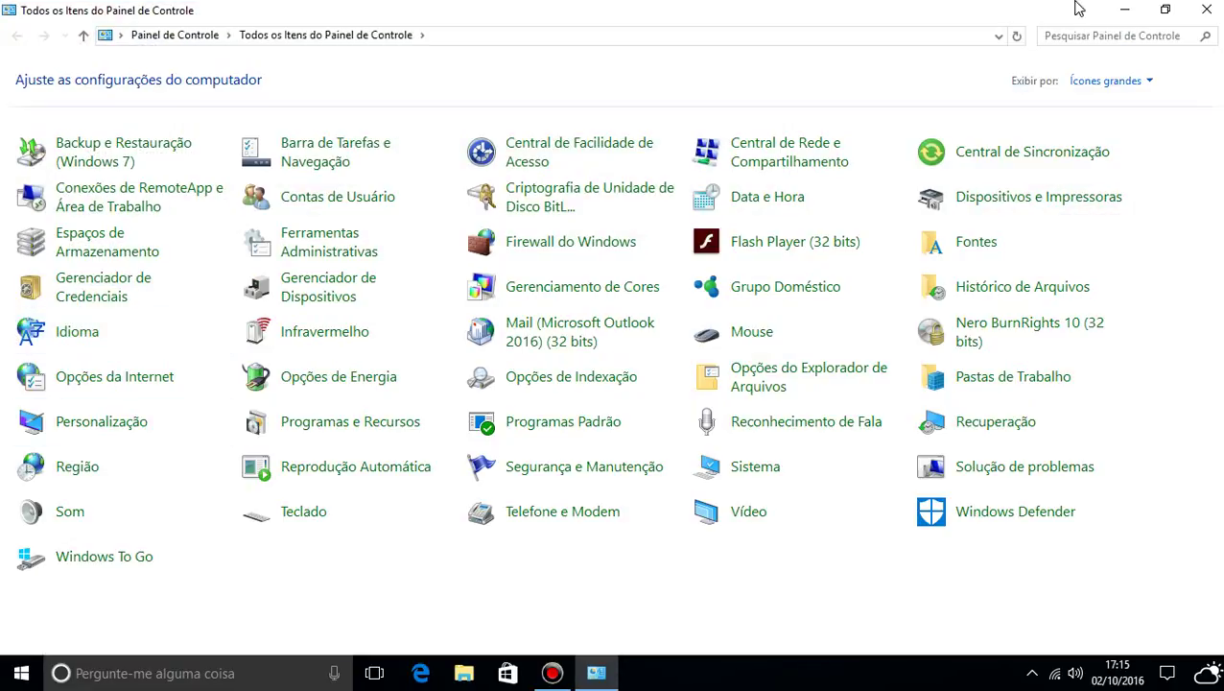
left_click(1105, 14)
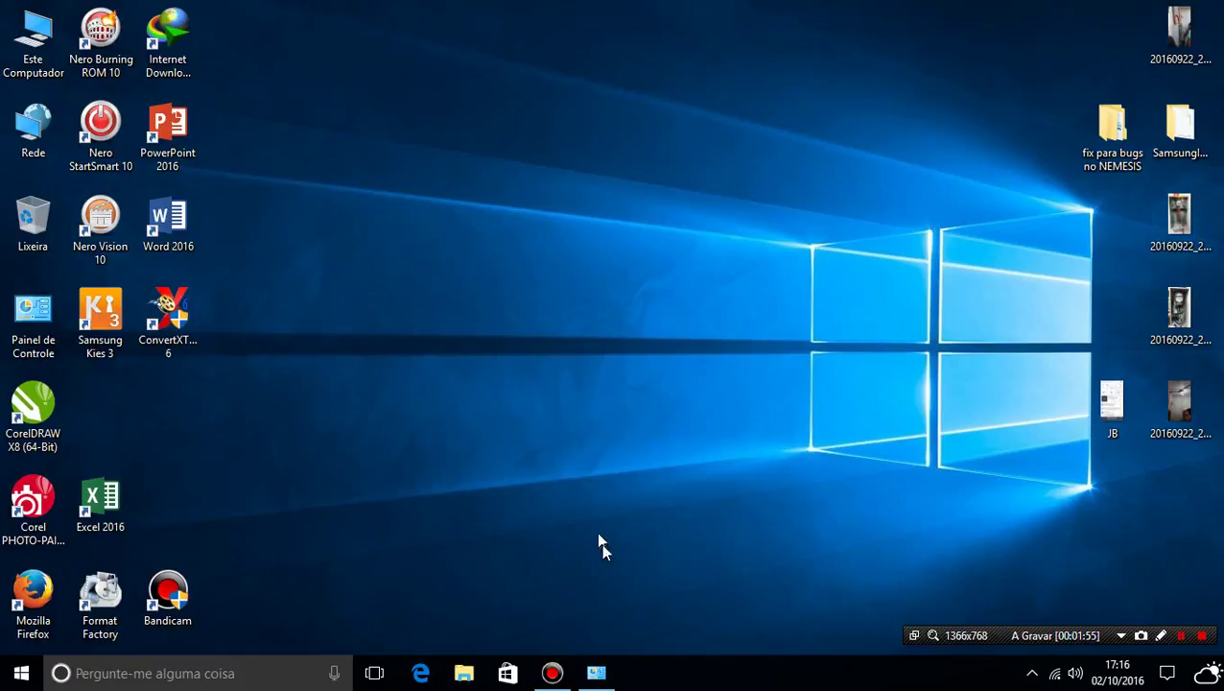
left_click(596, 673)
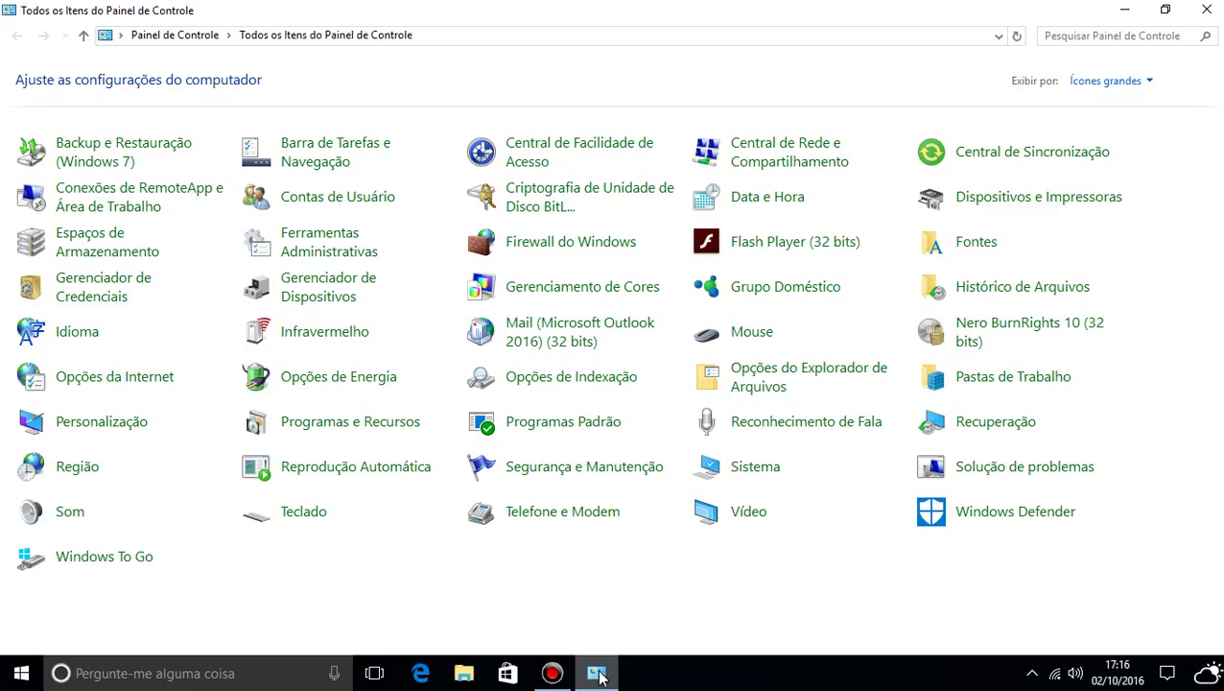
left_click(311, 433)
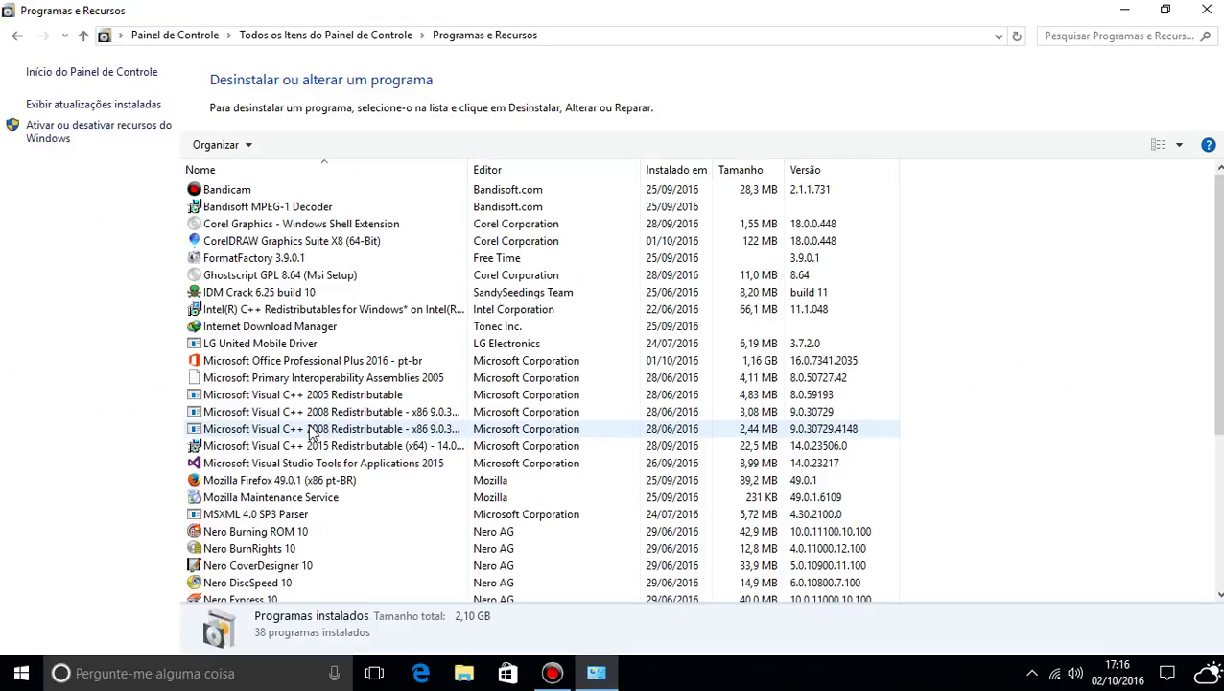
scroll(422, 403, "down", 5)
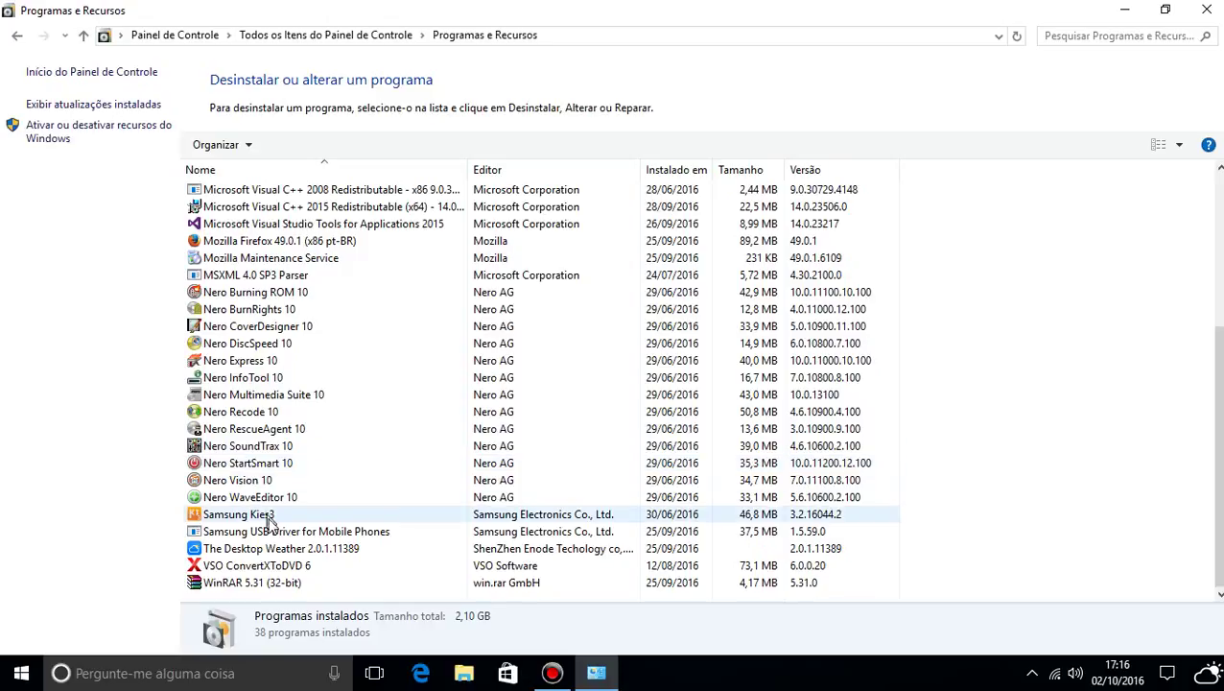
left_click(263, 568)
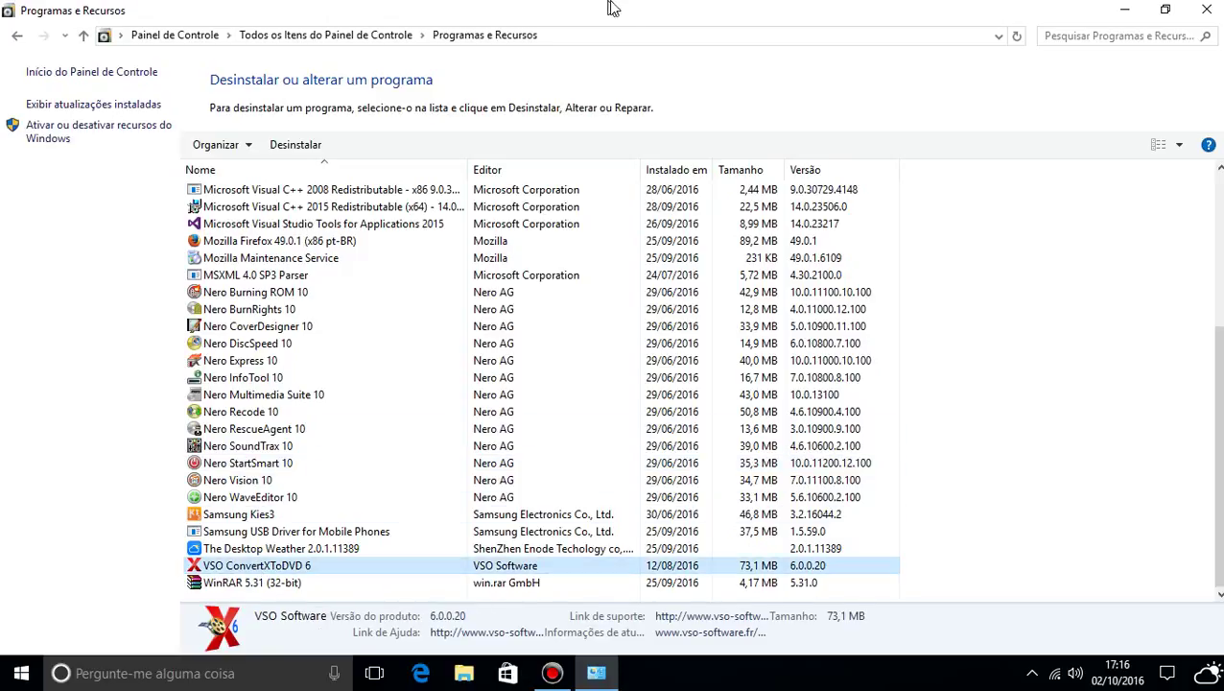
Try to uninstall VSO ConvertXToDVD 6, declining the new version download, confirming complete removal and accepting the TrialPay offer.
left_click_drag(595, 15, 822, 60)
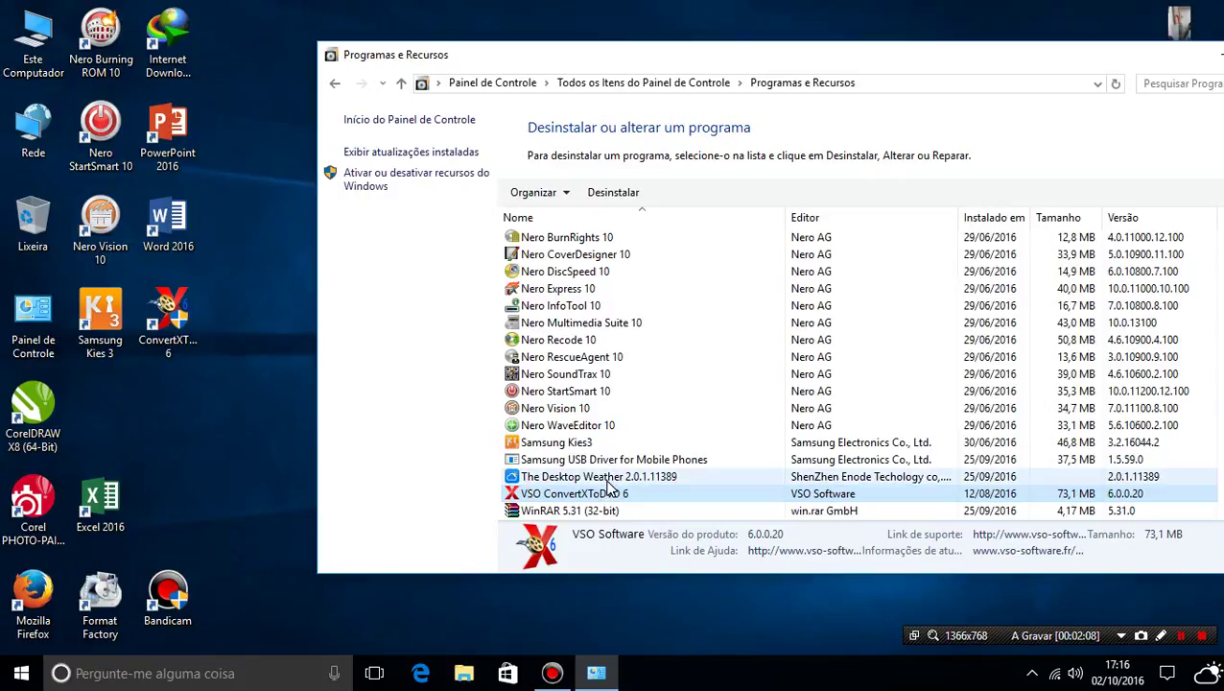
left_click(615, 192)
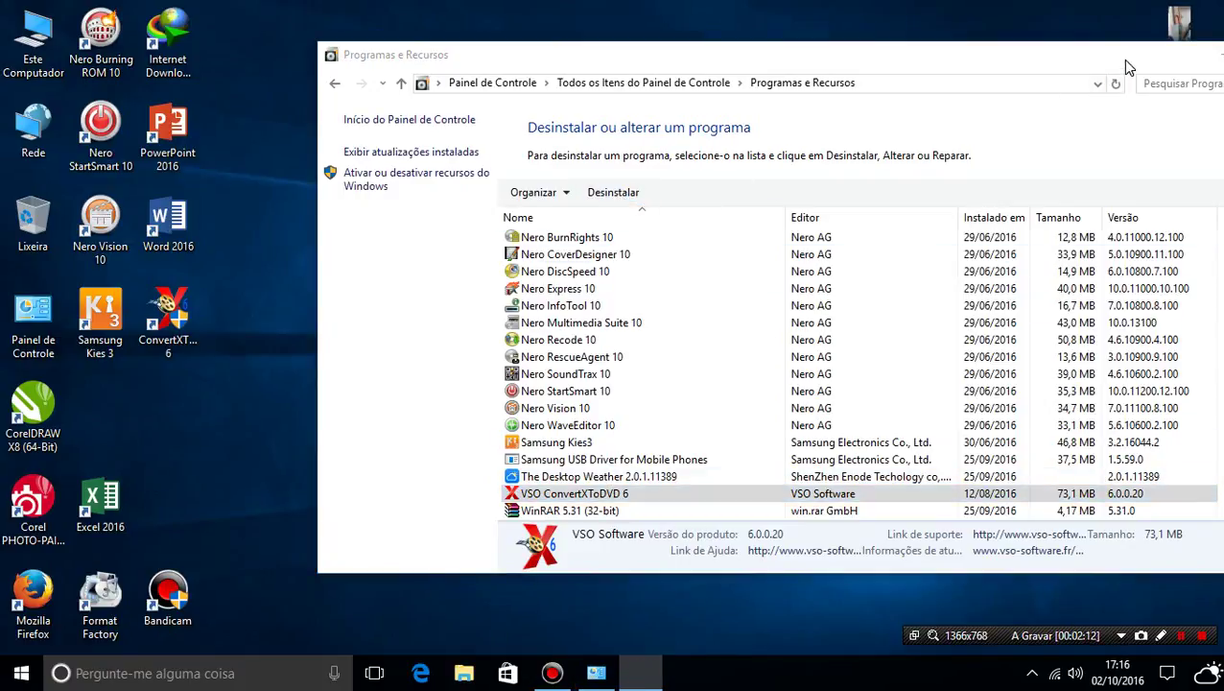
left_click_drag(1120, 59, 936, 76)
left_click(1079, 75)
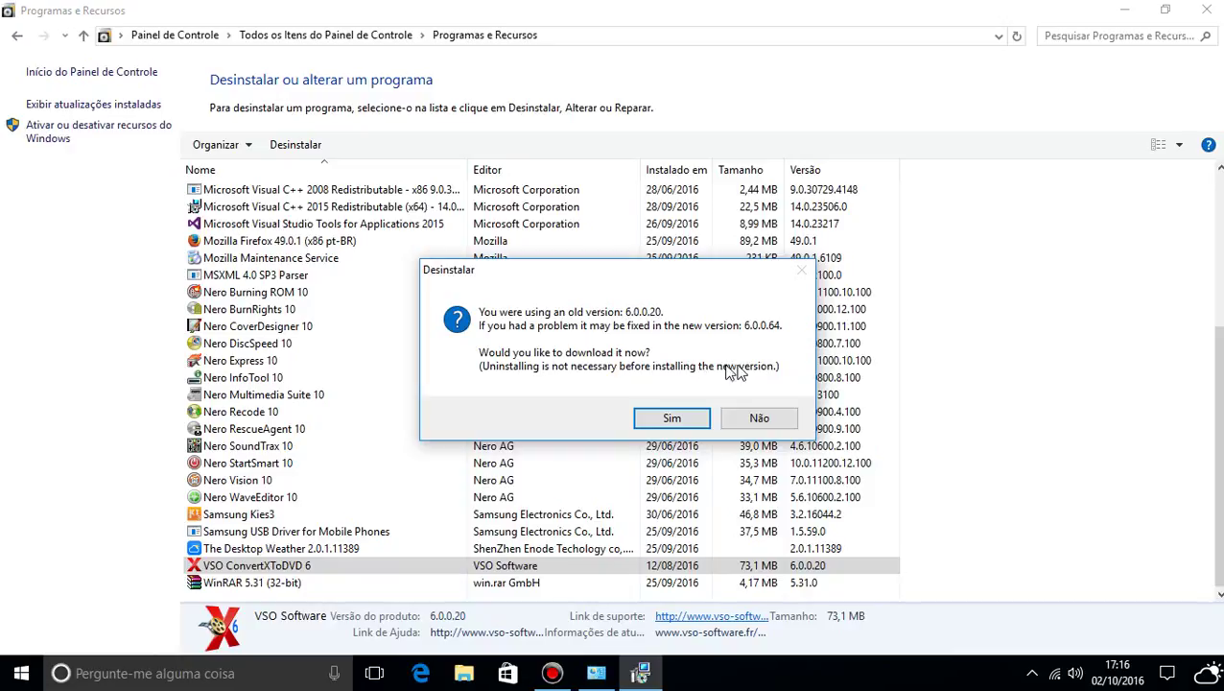
left_click(765, 422)
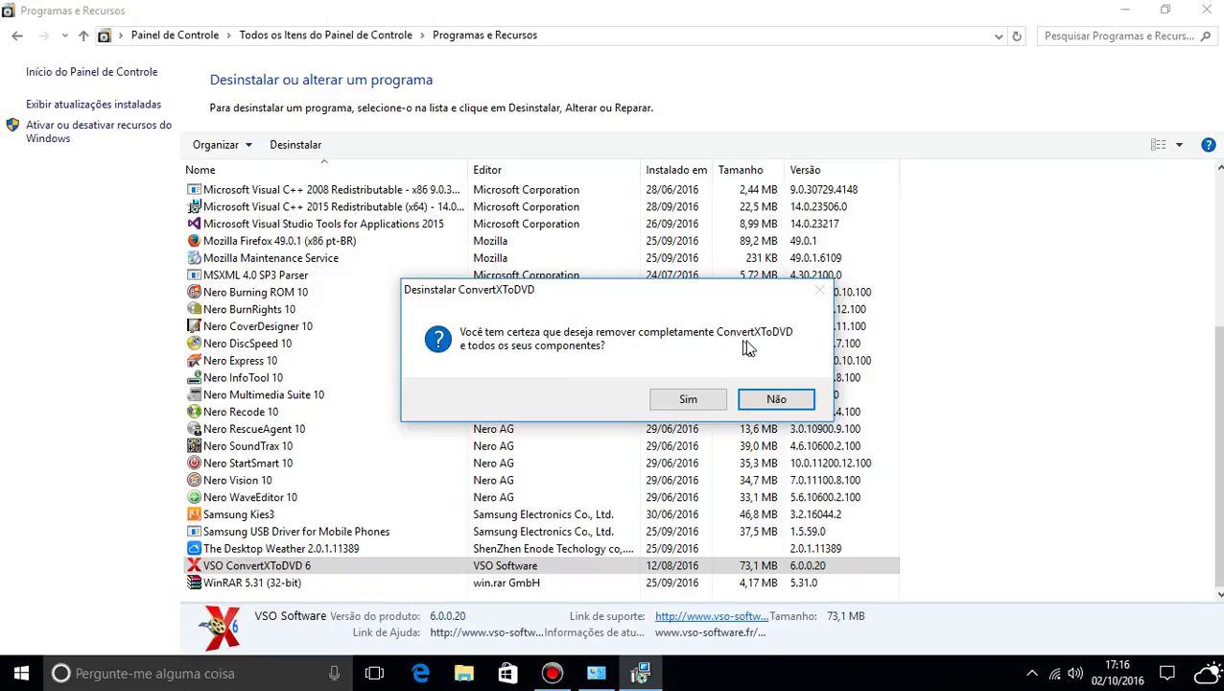
left_click(691, 405)
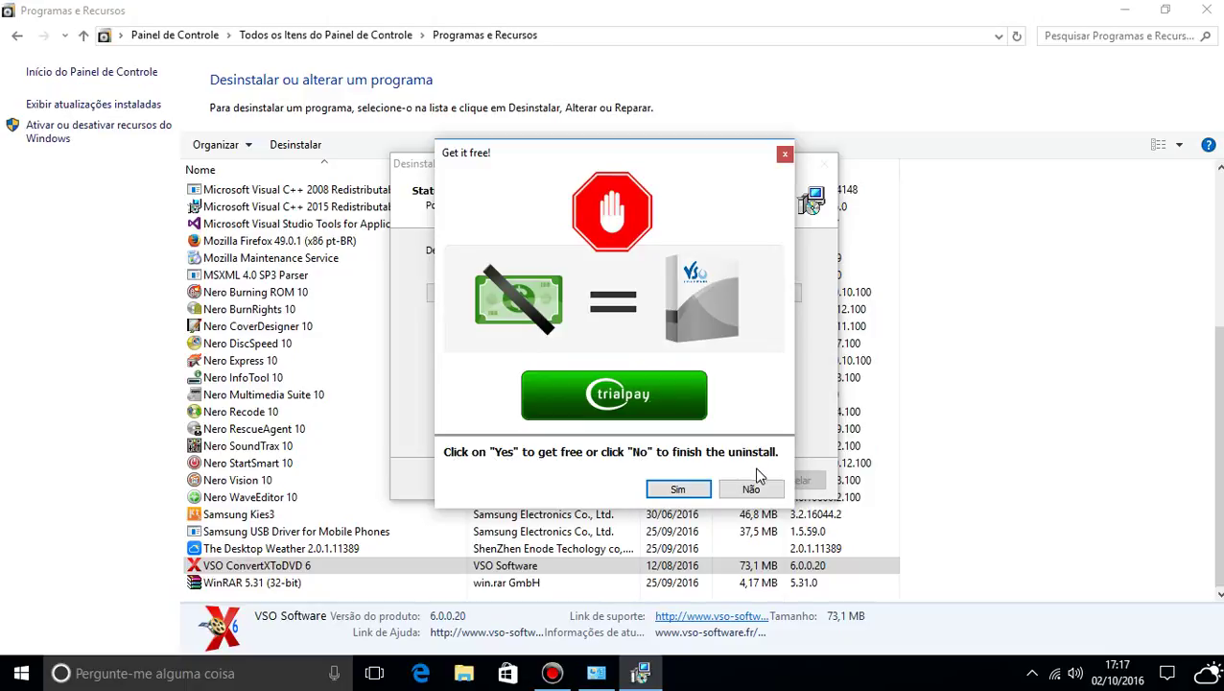
left_click(699, 487)
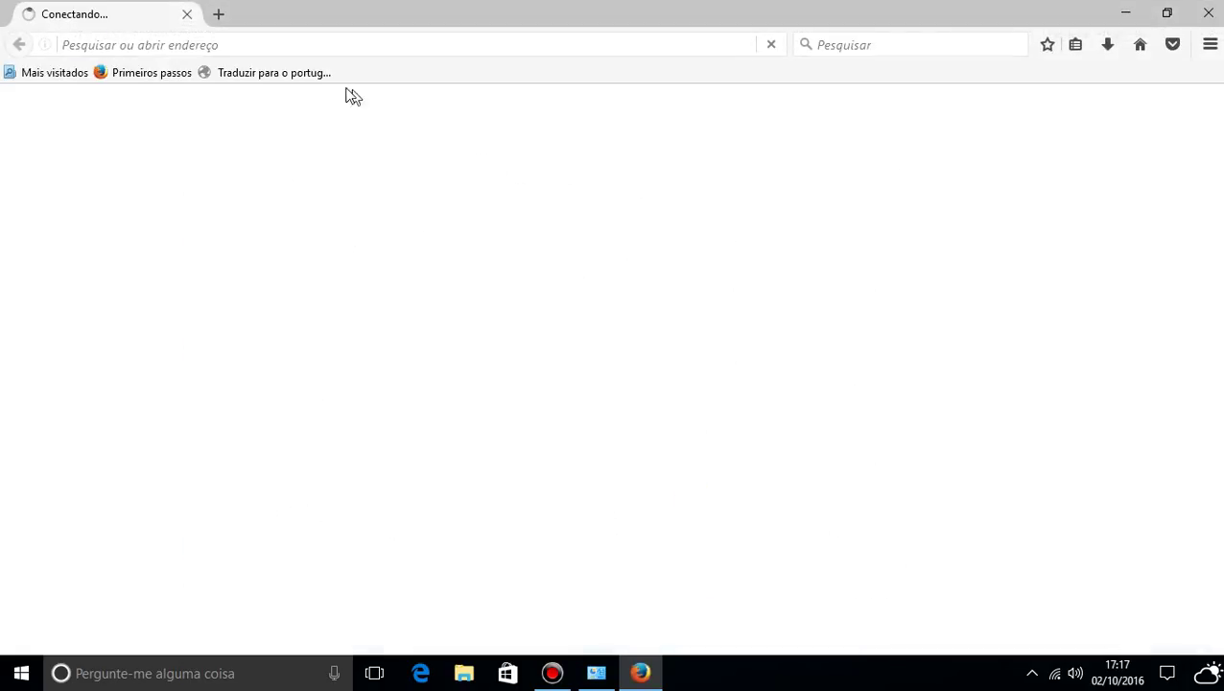
left_click(186, 15)
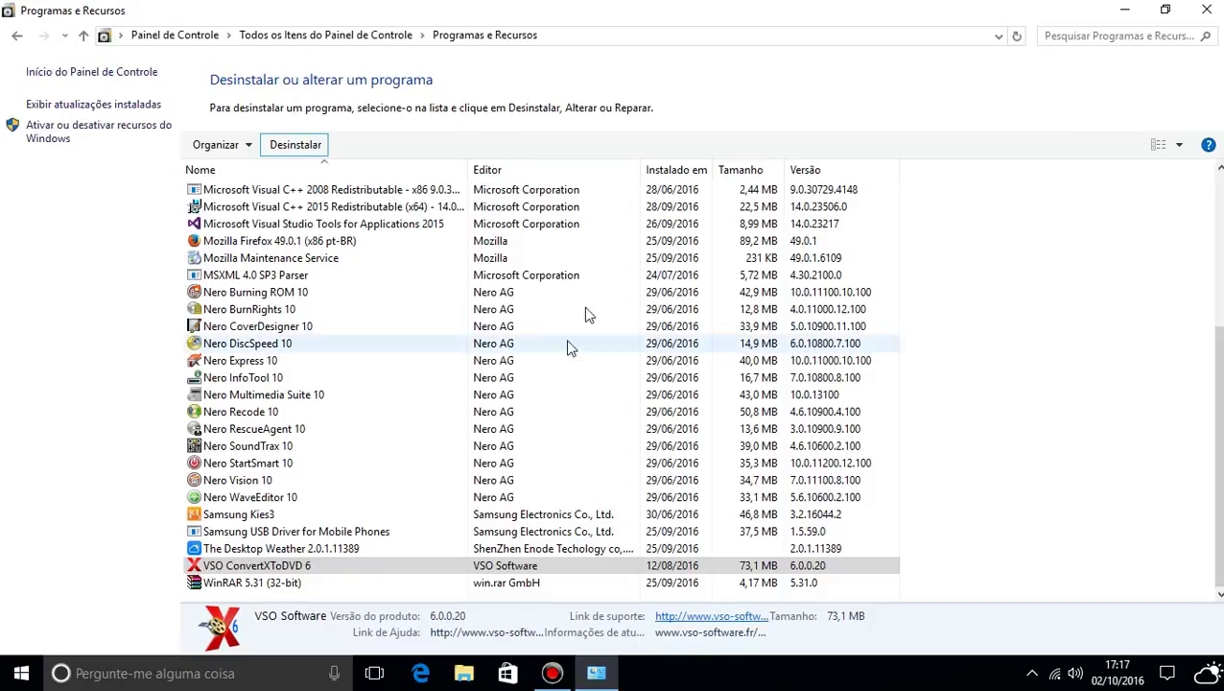
Uninstall VSO ConvertXToDVD 6 with all its components, declining both the new version download and the free TrialPay offer.
left_click(308, 564)
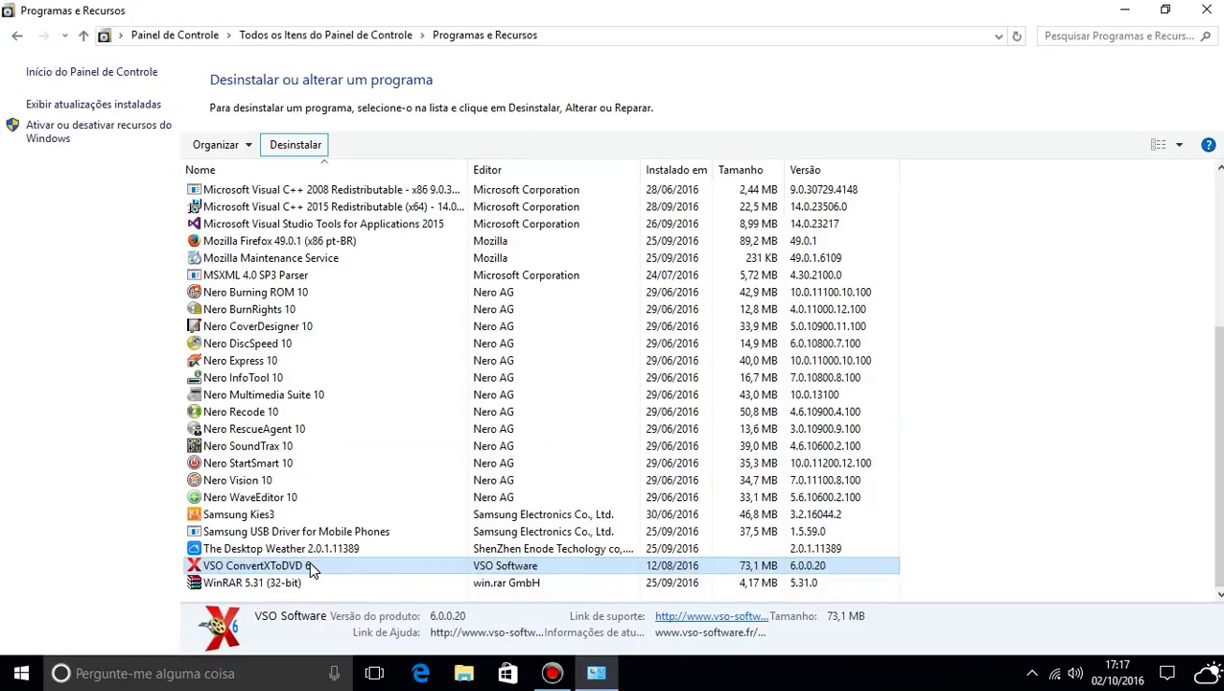
left_click(295, 145)
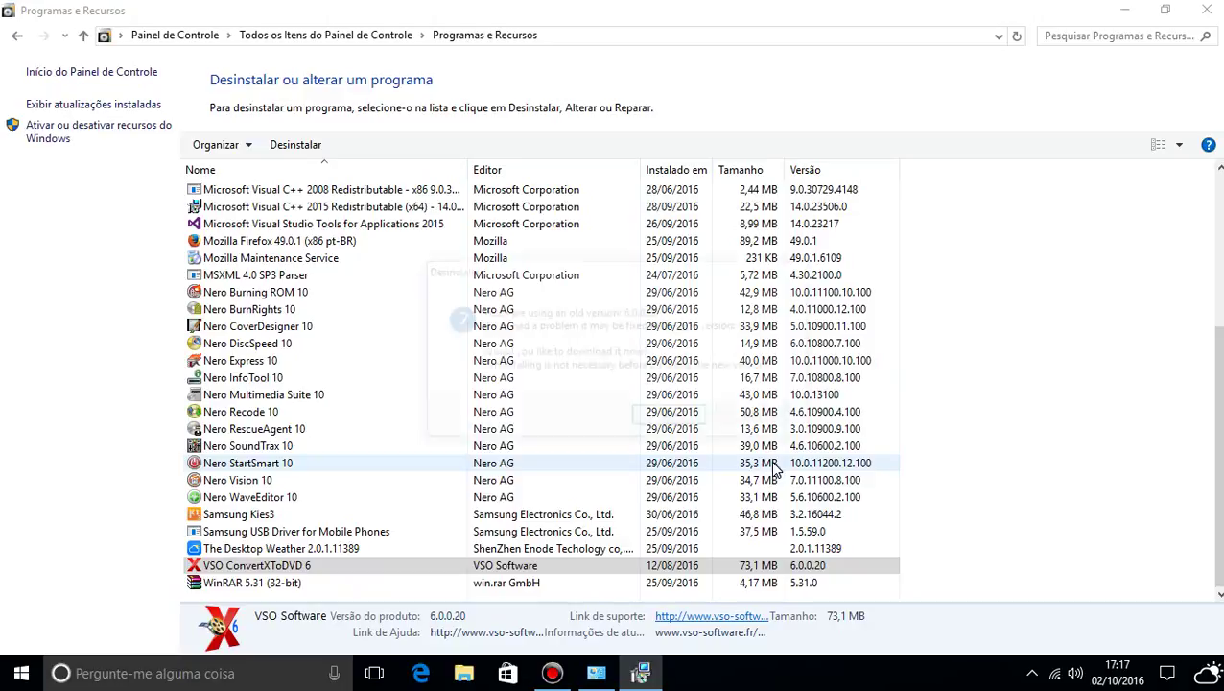
left_click(773, 418)
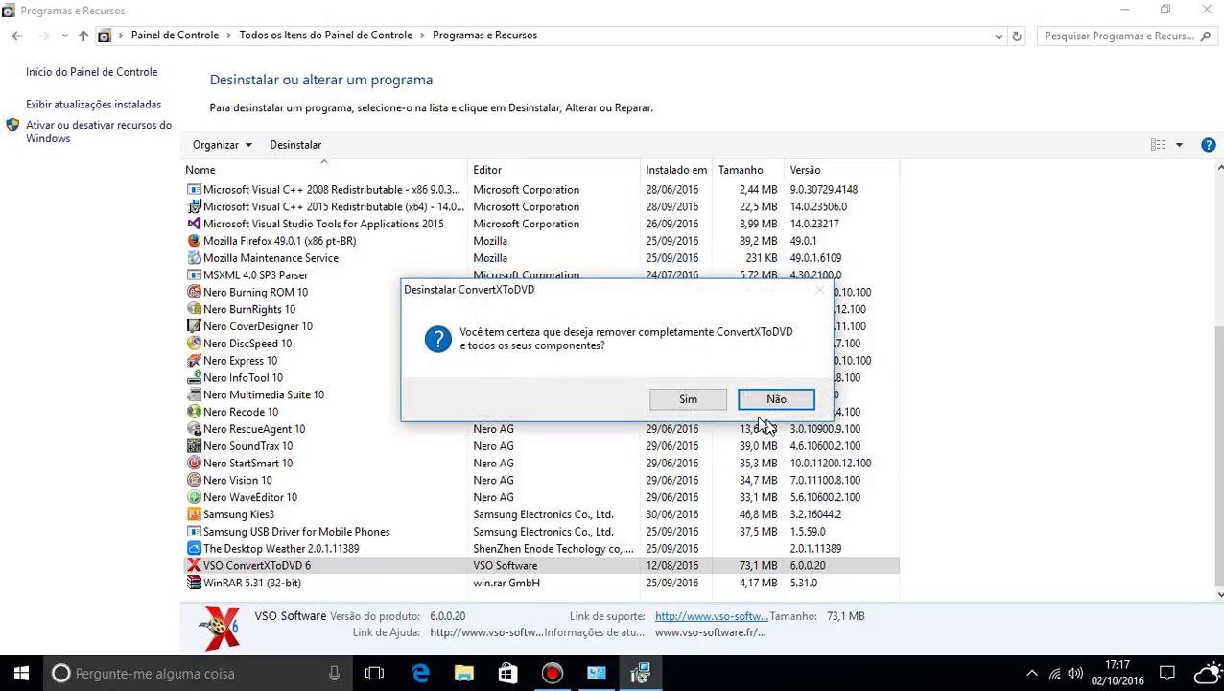
left_click(707, 404)
left_click(753, 490)
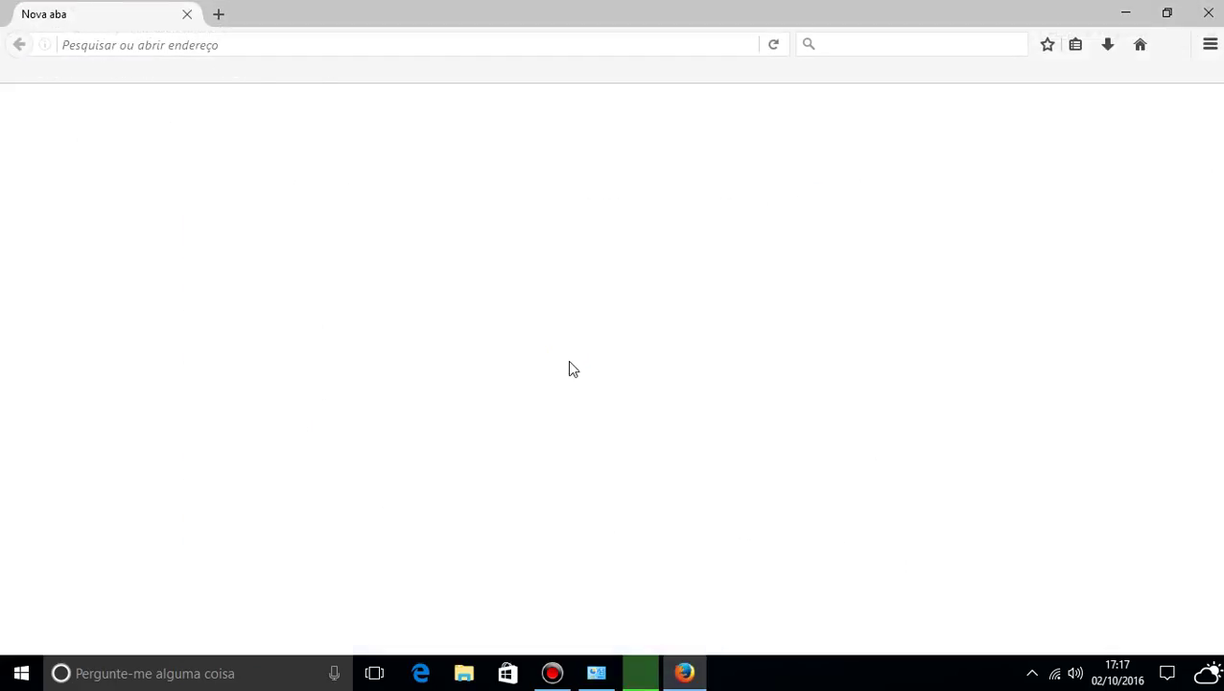
left_click(187, 14)
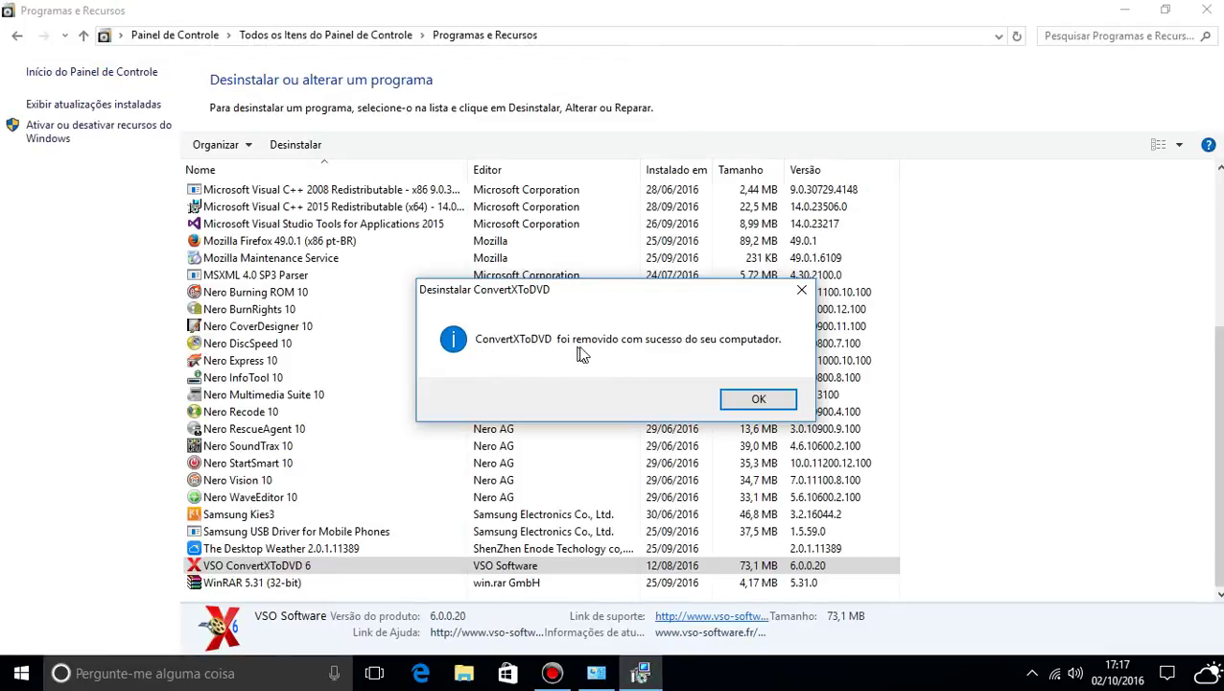
left_click(766, 409)
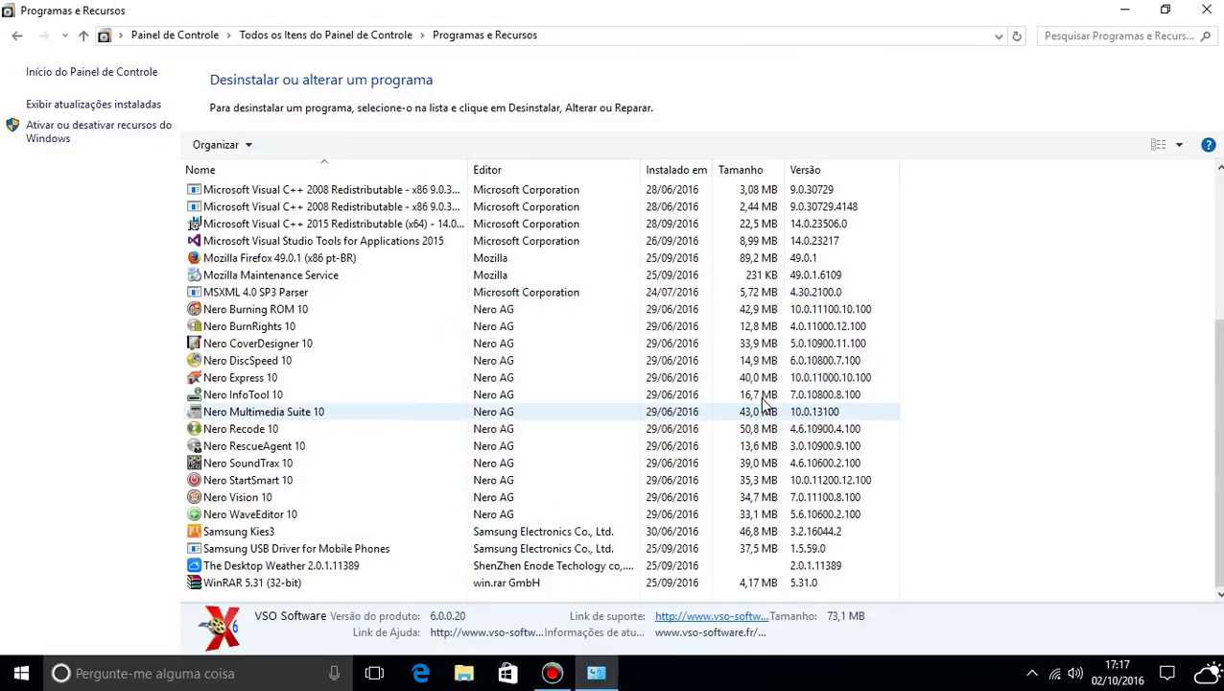
Refresh the installed programs list and minimize the Programas e Recursos window.
right_click(1003, 273)
left_click(1041, 345)
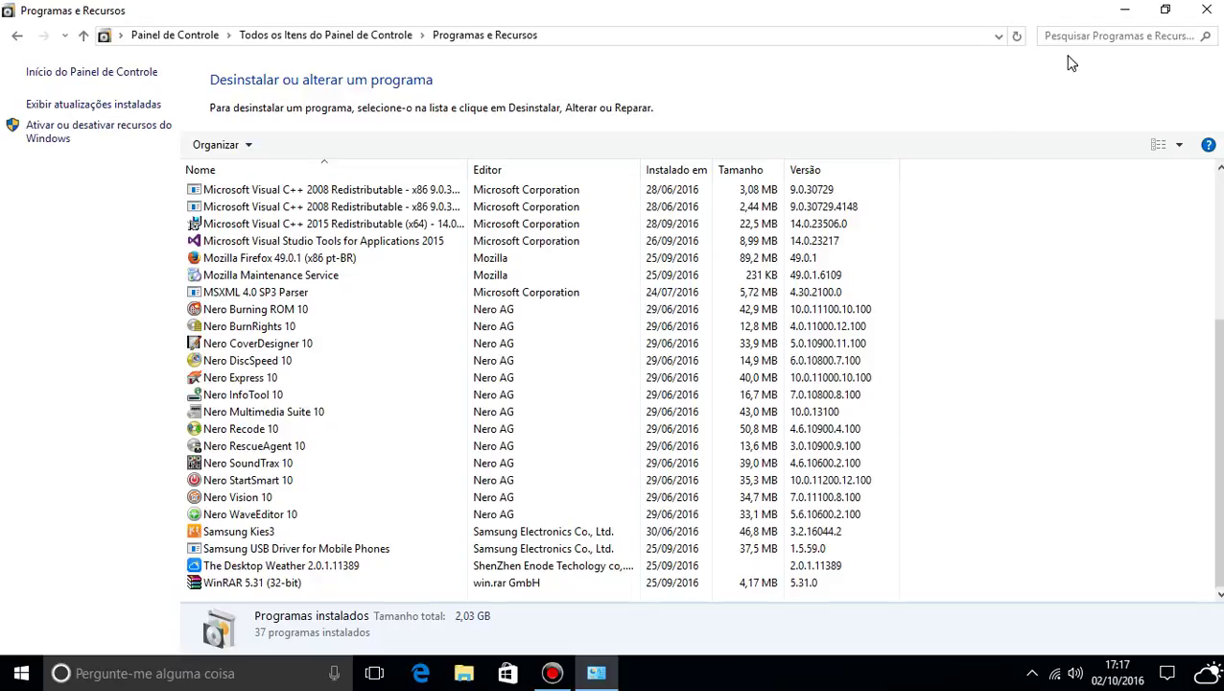
left_click(1123, 12)
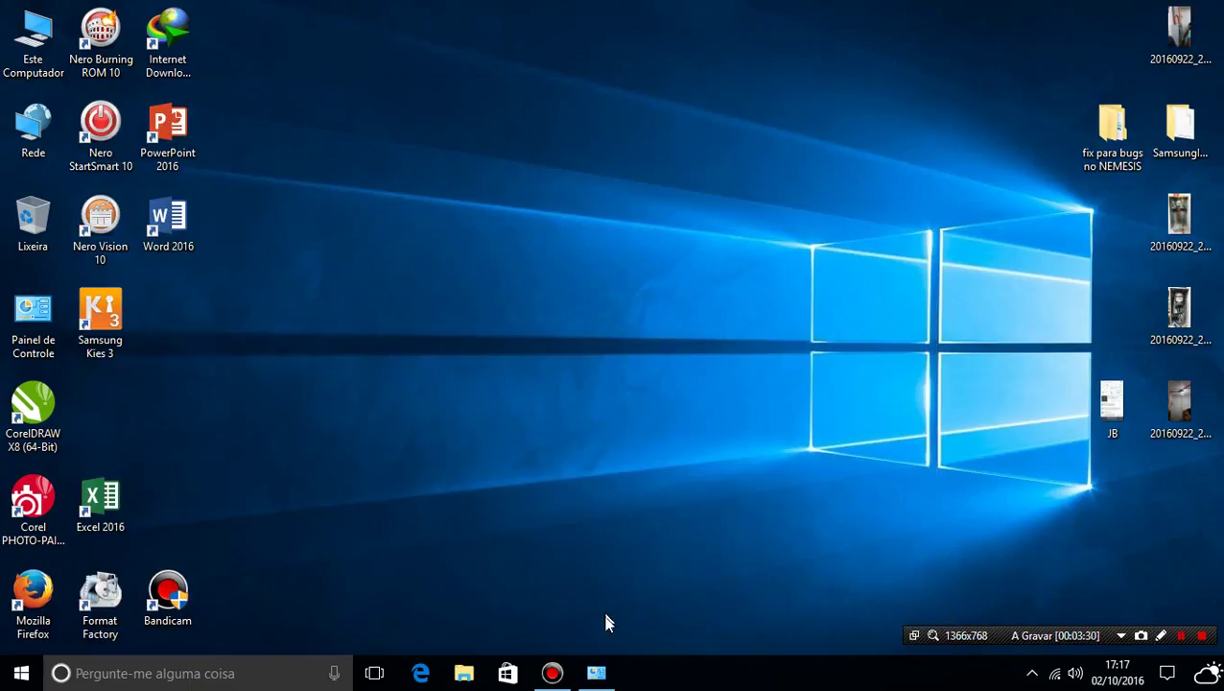
Restore and close the Programas e Recursos window, and refresh the desktop.
left_click(596, 672)
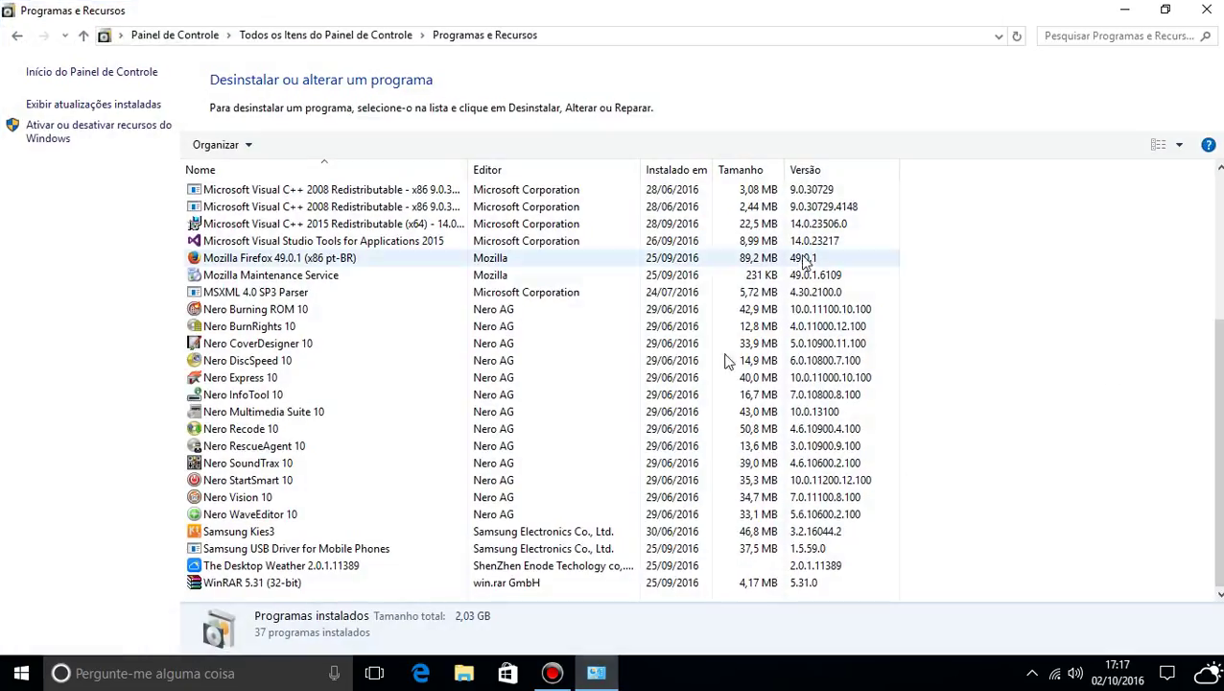
left_click(1205, 12)
right_click(481, 150)
left_click(543, 203)
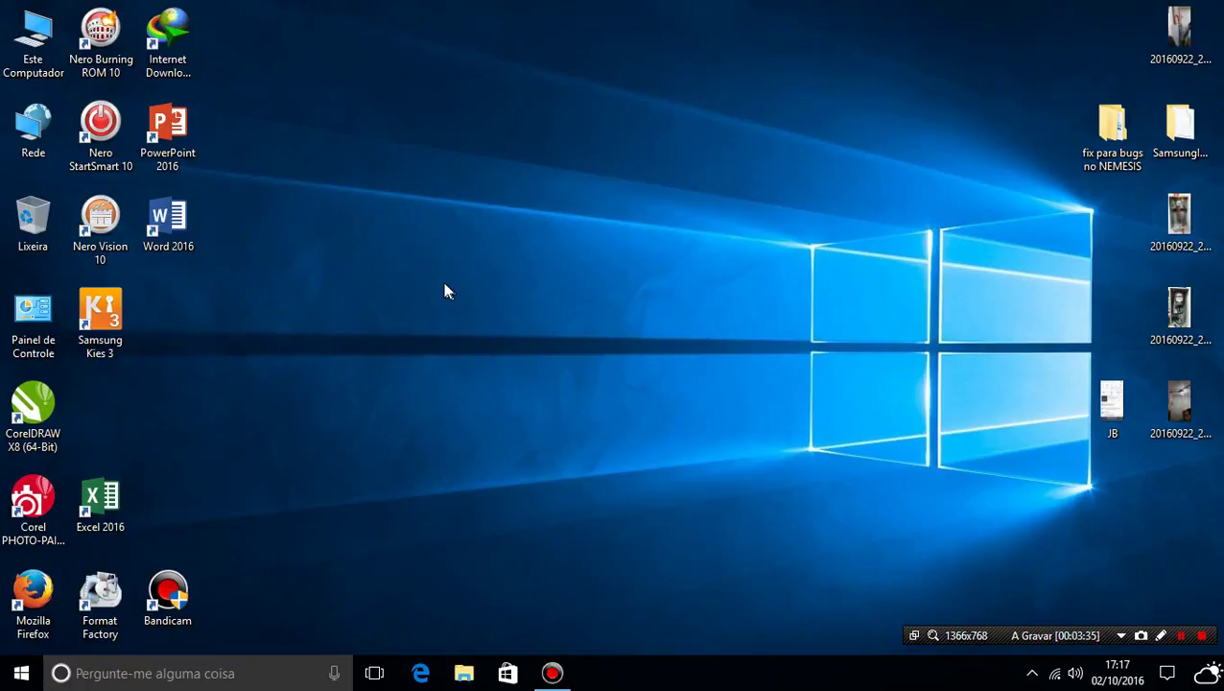
Open the Arquivos de Programas (x86) folder on the WINDOWS 10 (C:) drive from Este Computador.
double_click(41, 67)
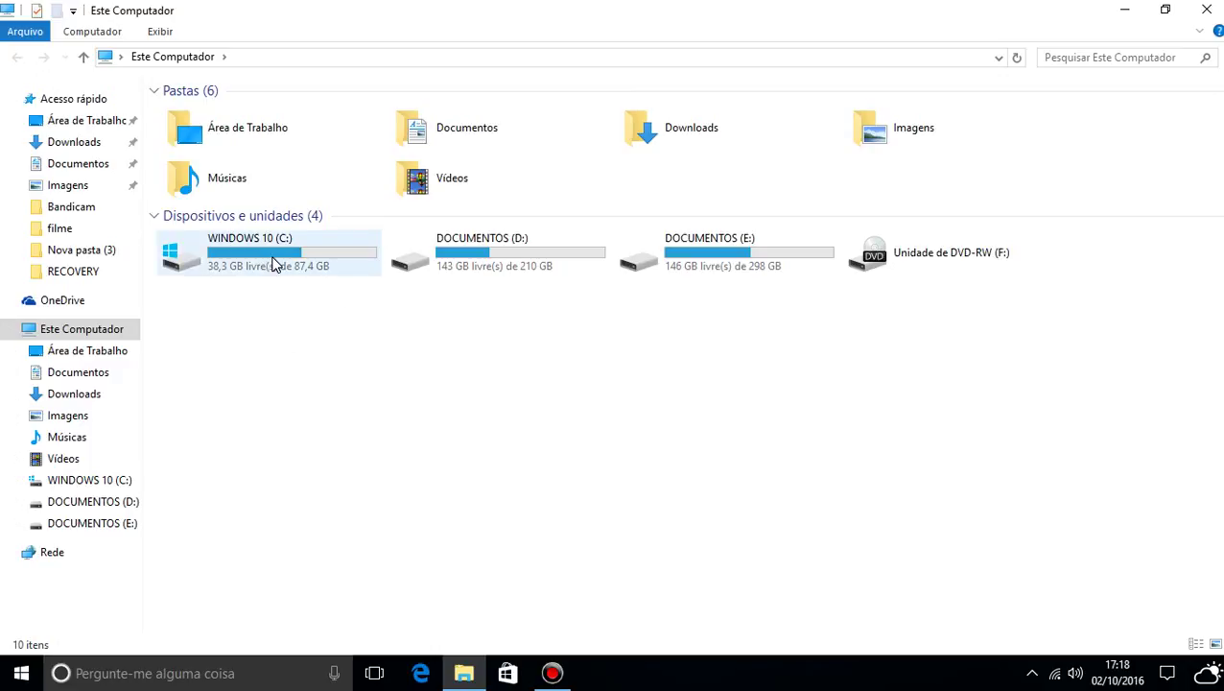
mouse_move(274, 264)
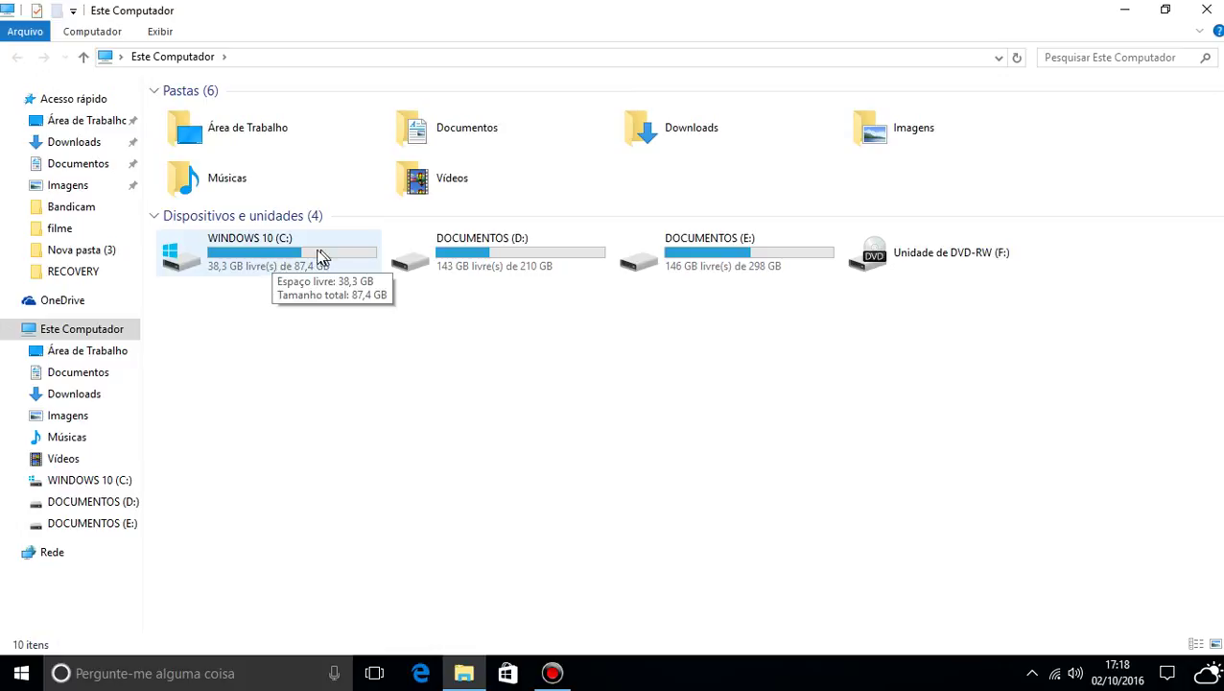
double_click(290, 254)
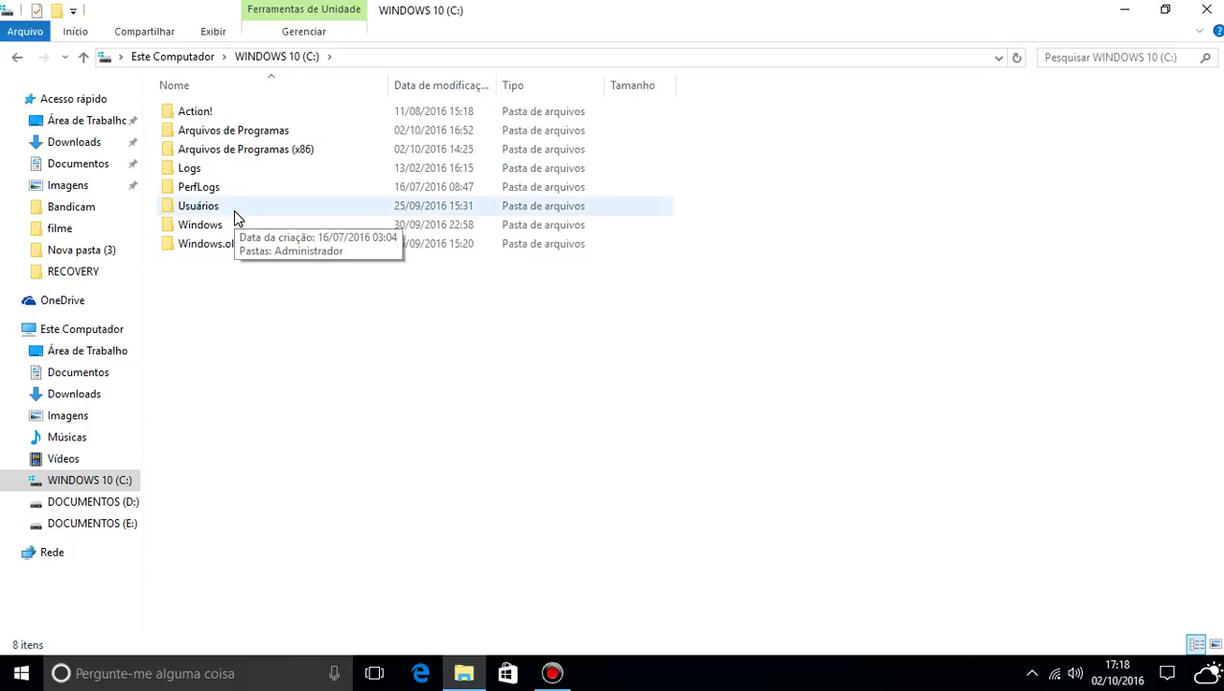
double_click(251, 134)
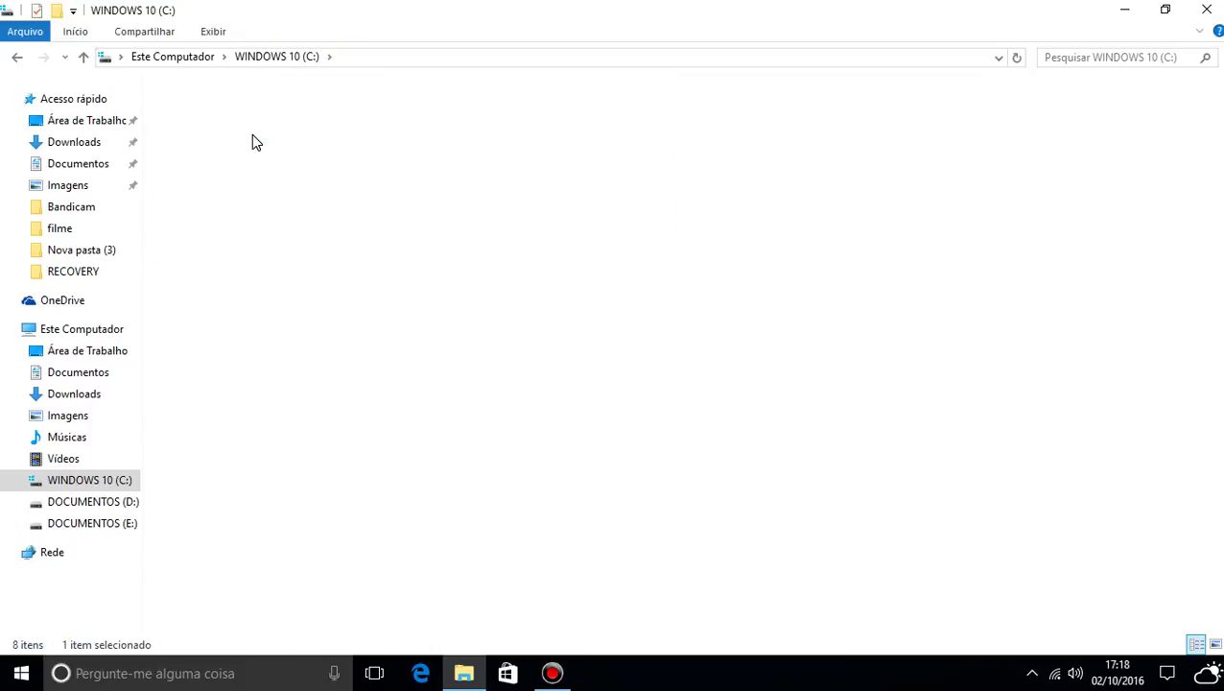
left_click(18, 60)
double_click(303, 153)
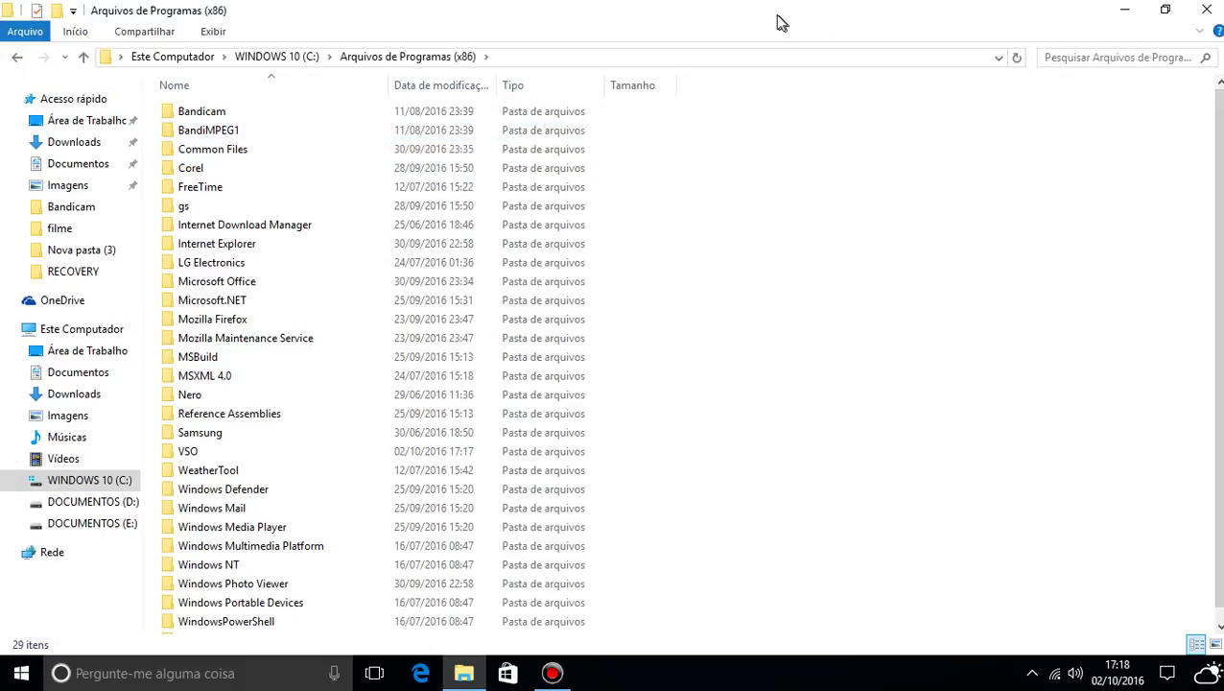
left_click_drag(778, 17, 815, 78)
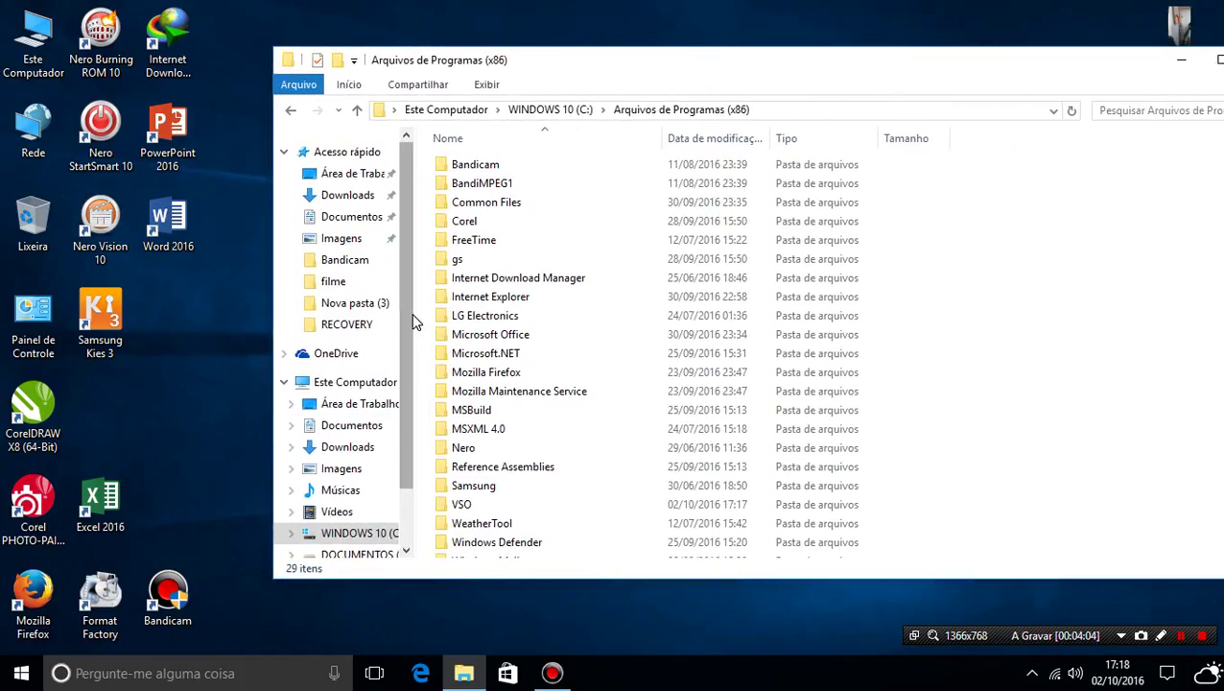
left_click_drag(868, 68, 706, 6)
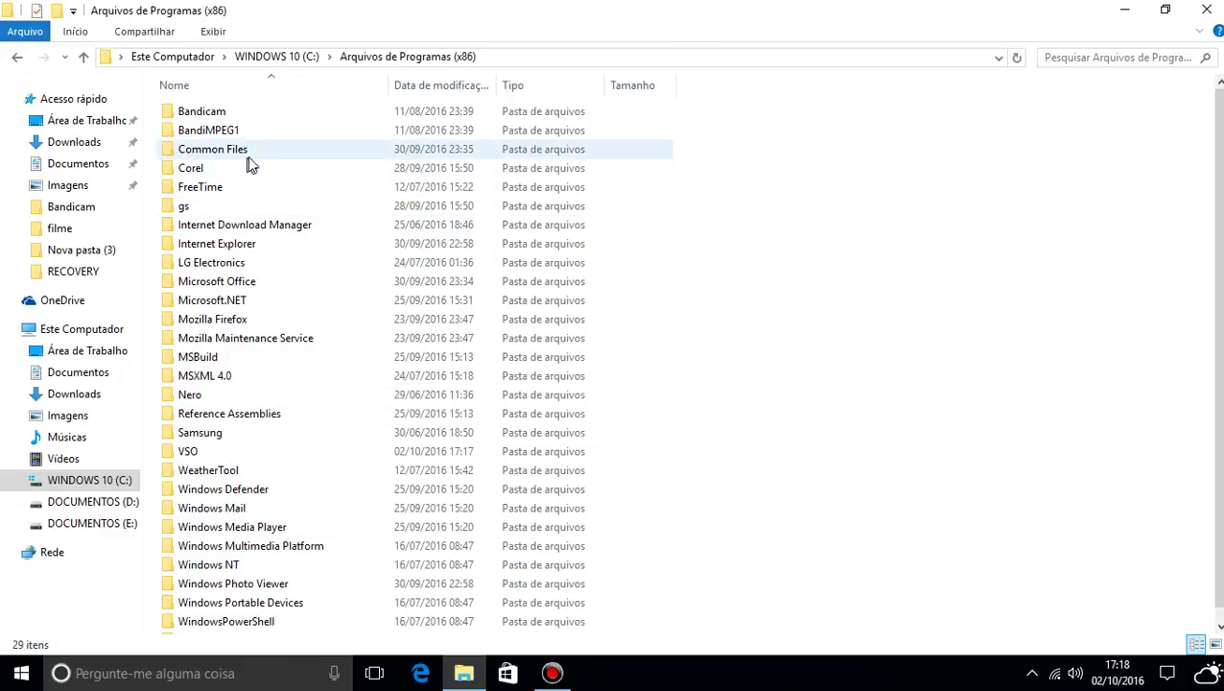
Inspect the VSO folder and its ConvertX subfolder for leftover files, and return to Arquivos de Programas (x86).
scroll(316, 431, "down", 1)
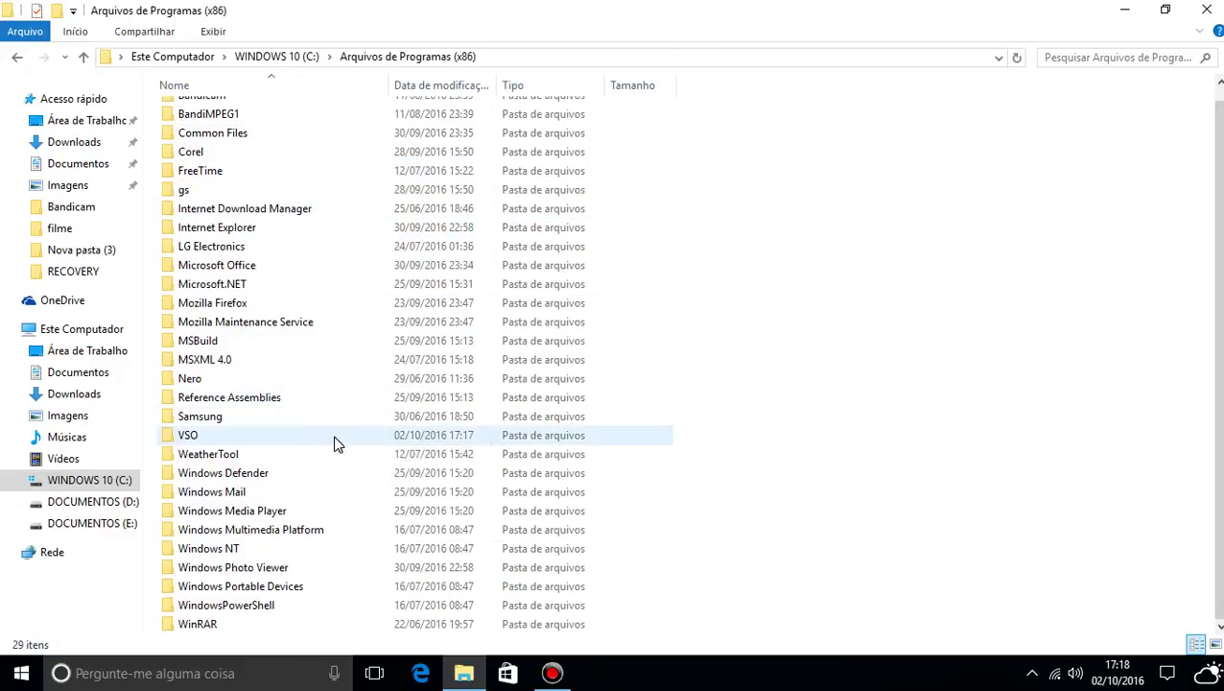
double_click(207, 437)
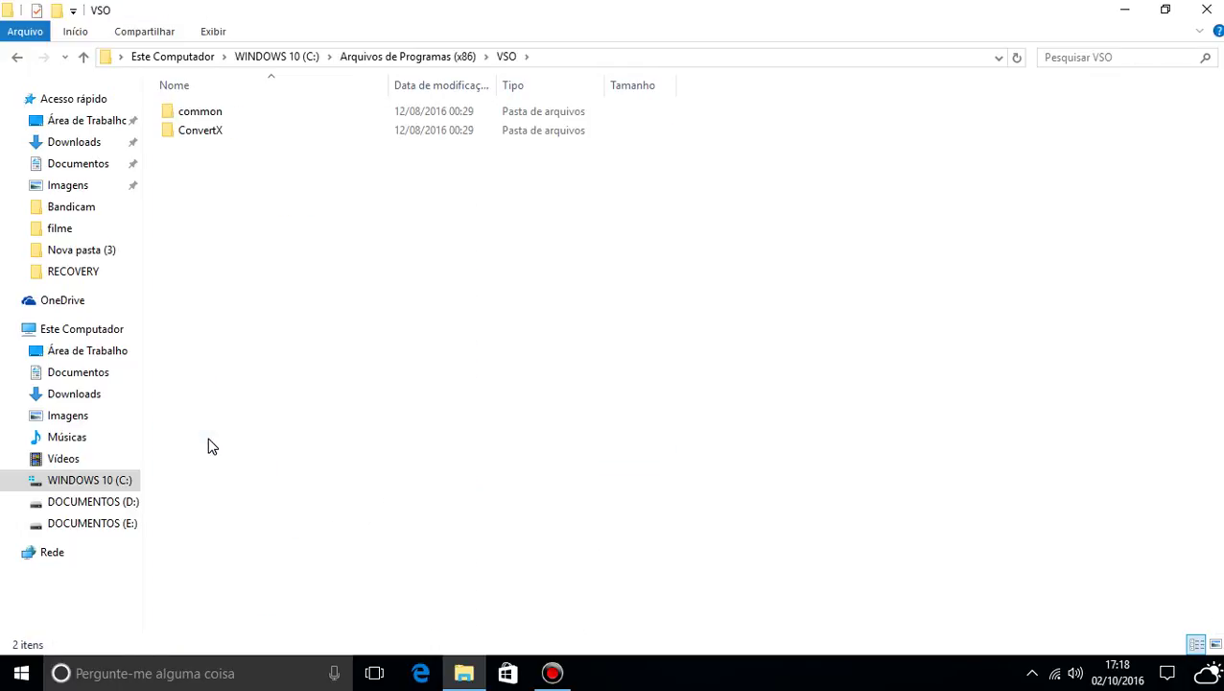
double_click(201, 129)
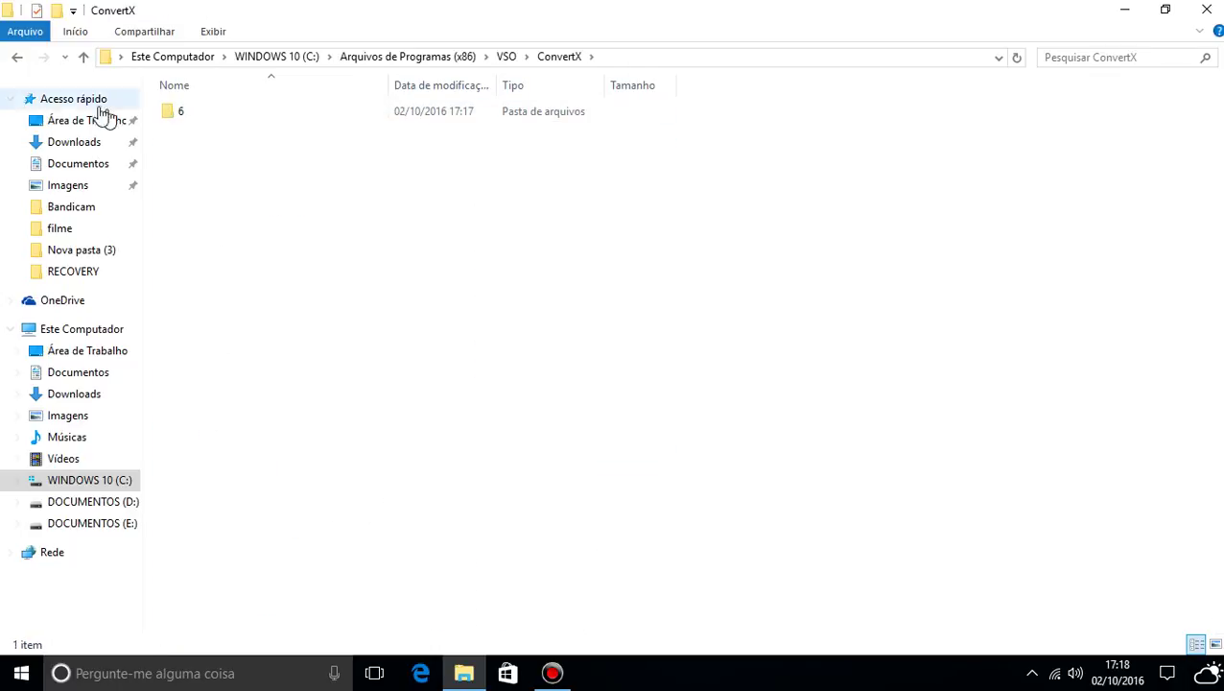
left_click(16, 59)
left_click(15, 58)
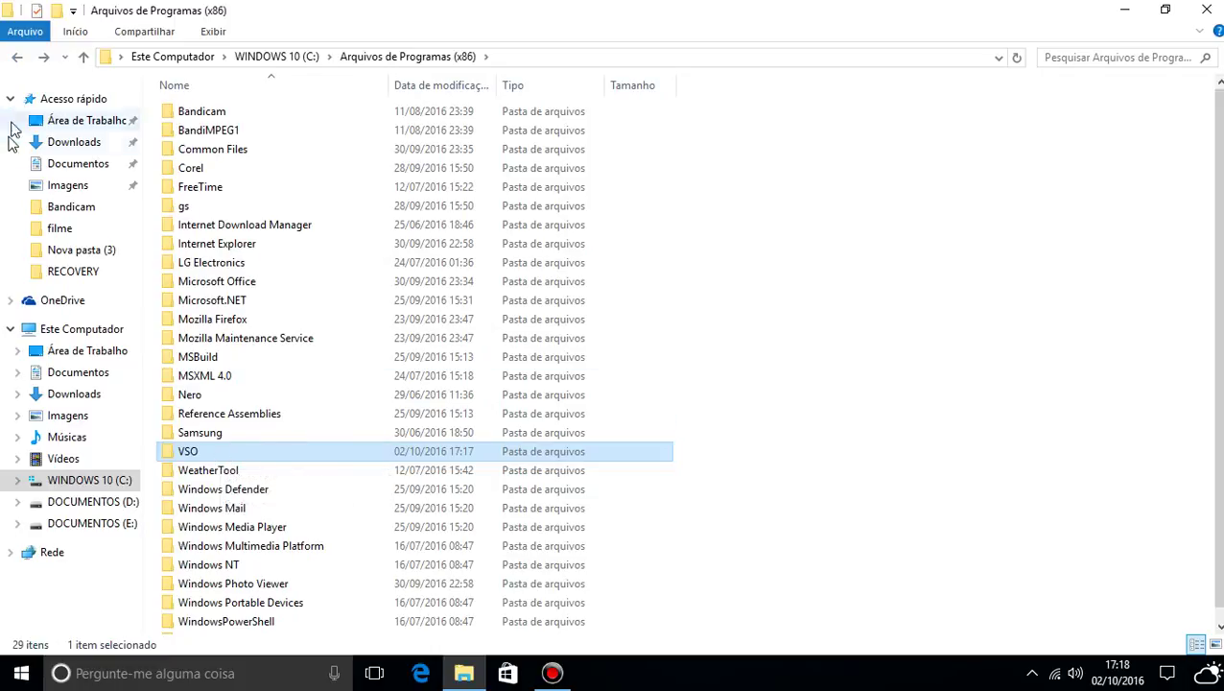
Check the Arquivos de Programas folder on drive C: for VSO leftovers and return to the drive's root.
left_click(16, 58)
double_click(235, 129)
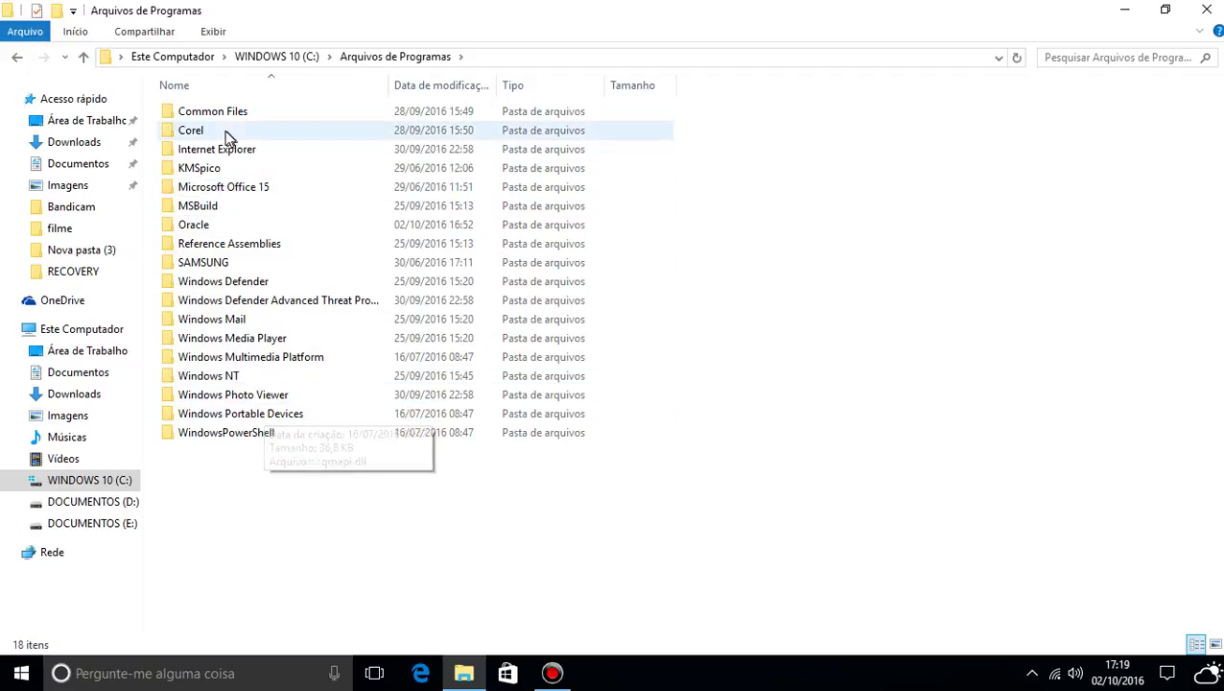
left_click(20, 60)
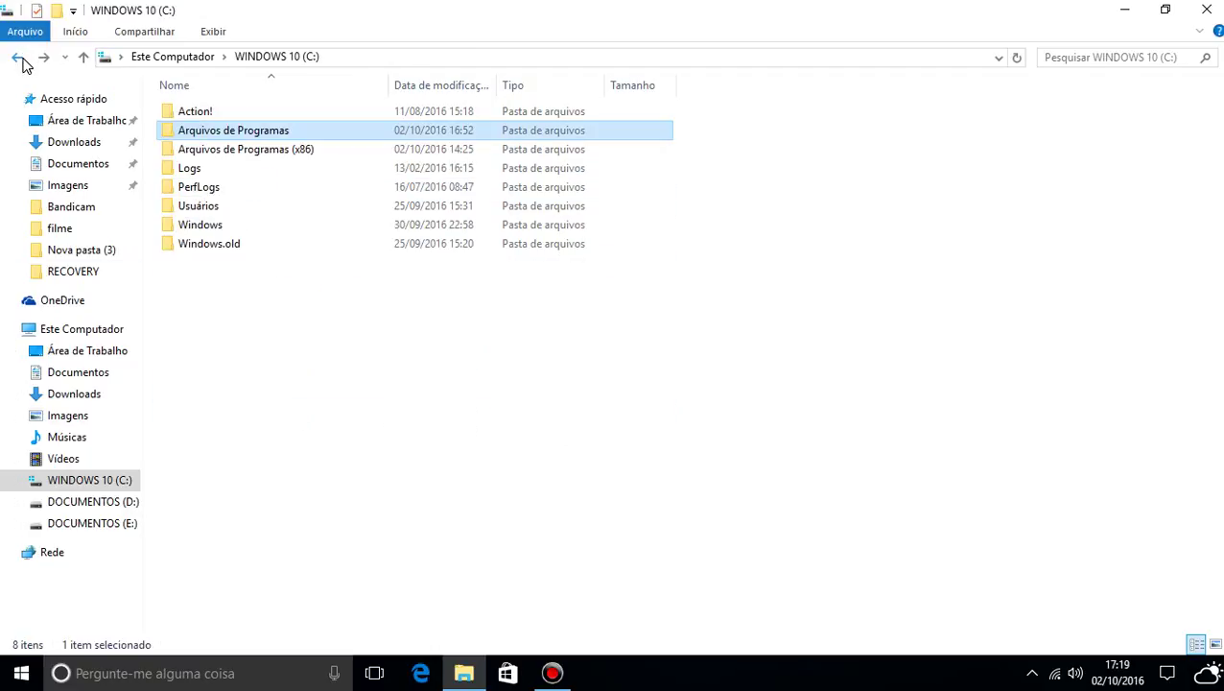
double_click(272, 160)
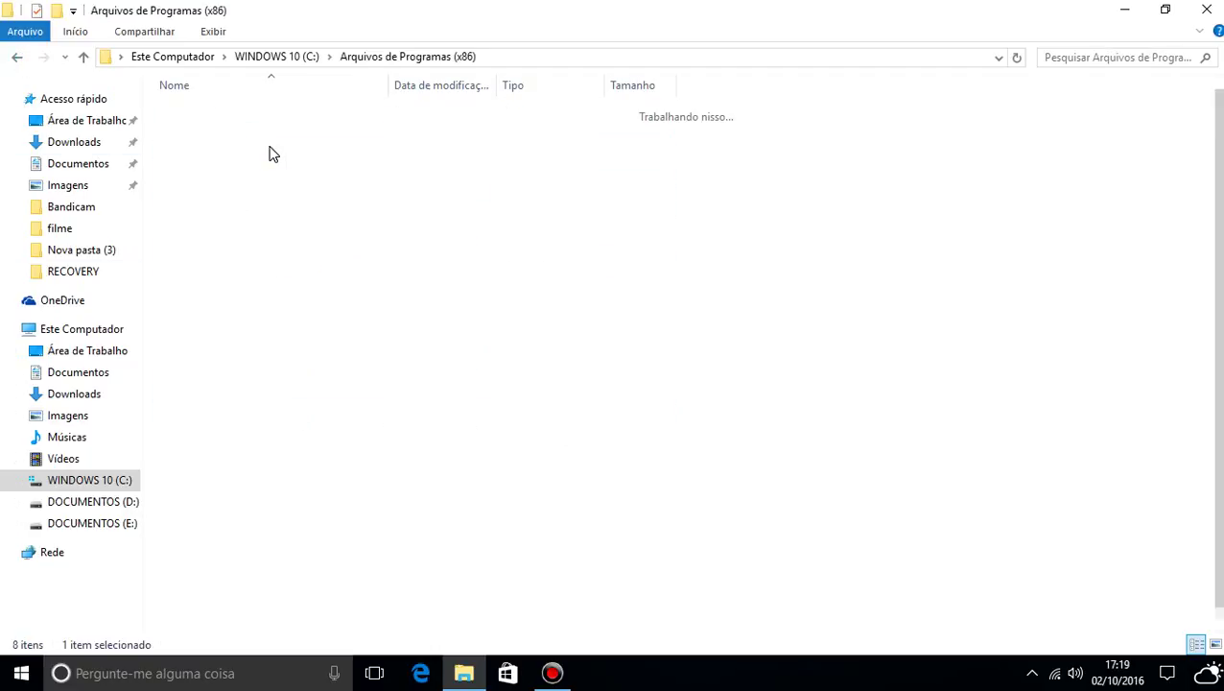
left_click(14, 57)
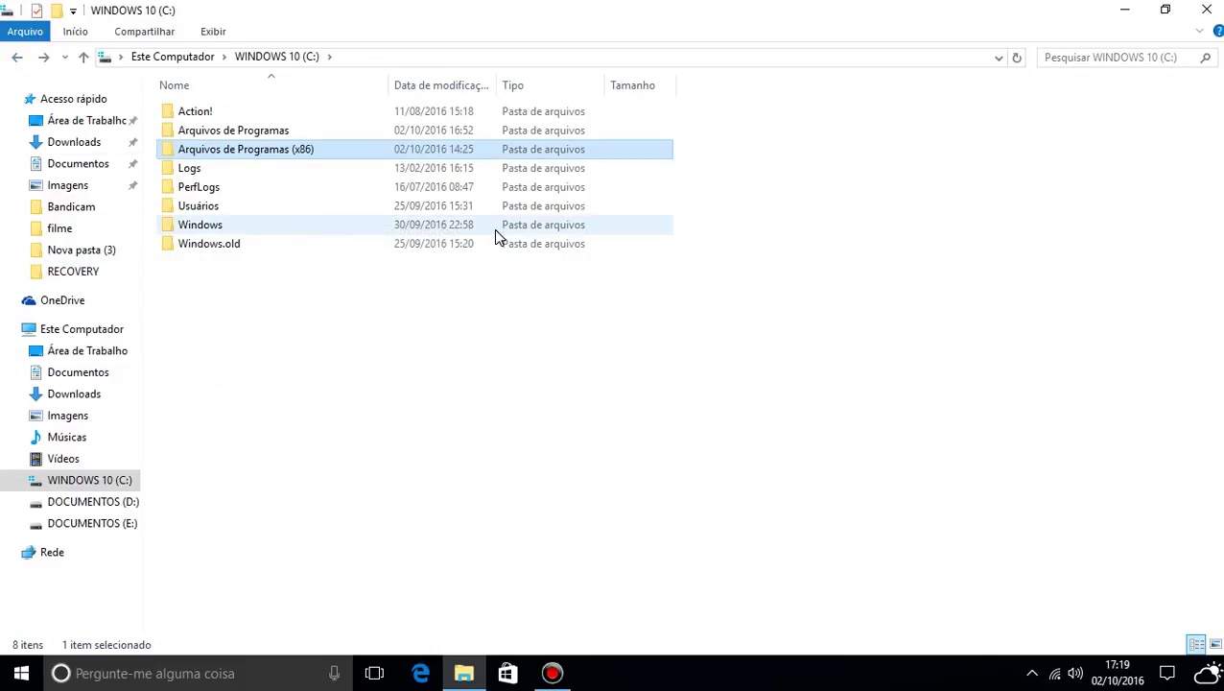
Permanently delete the VSO folder from Arquivos de Programas (x86), granting administrator permission.
double_click(329, 151)
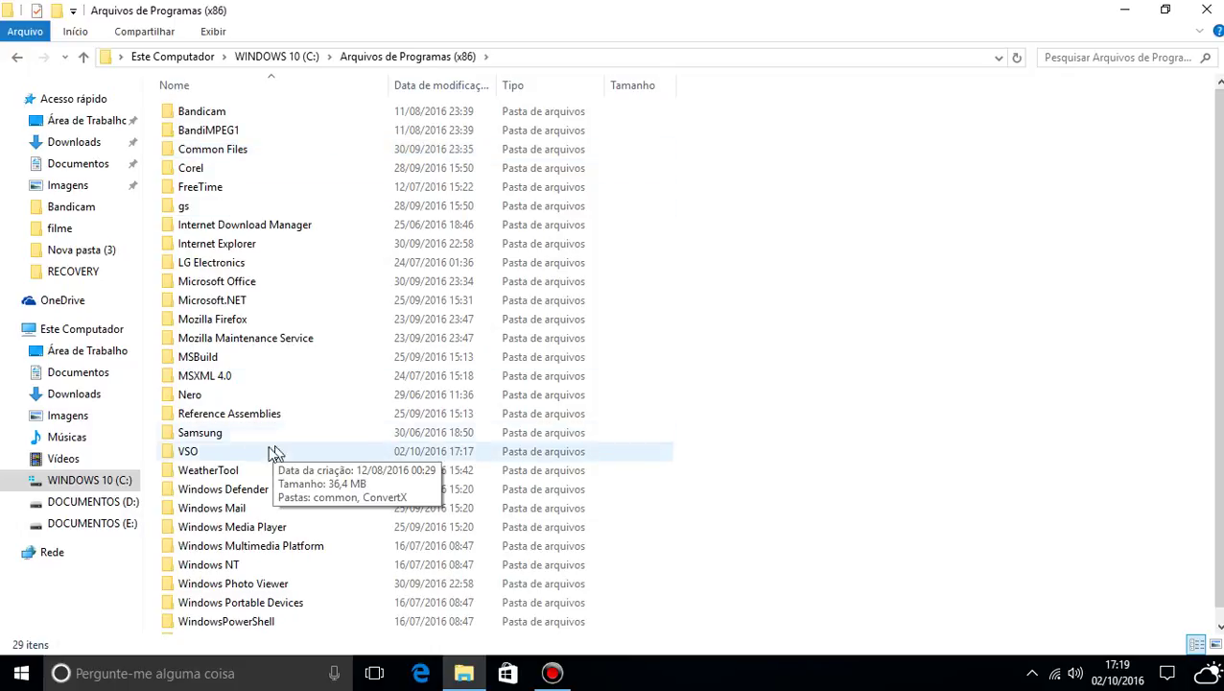
left_click(201, 458)
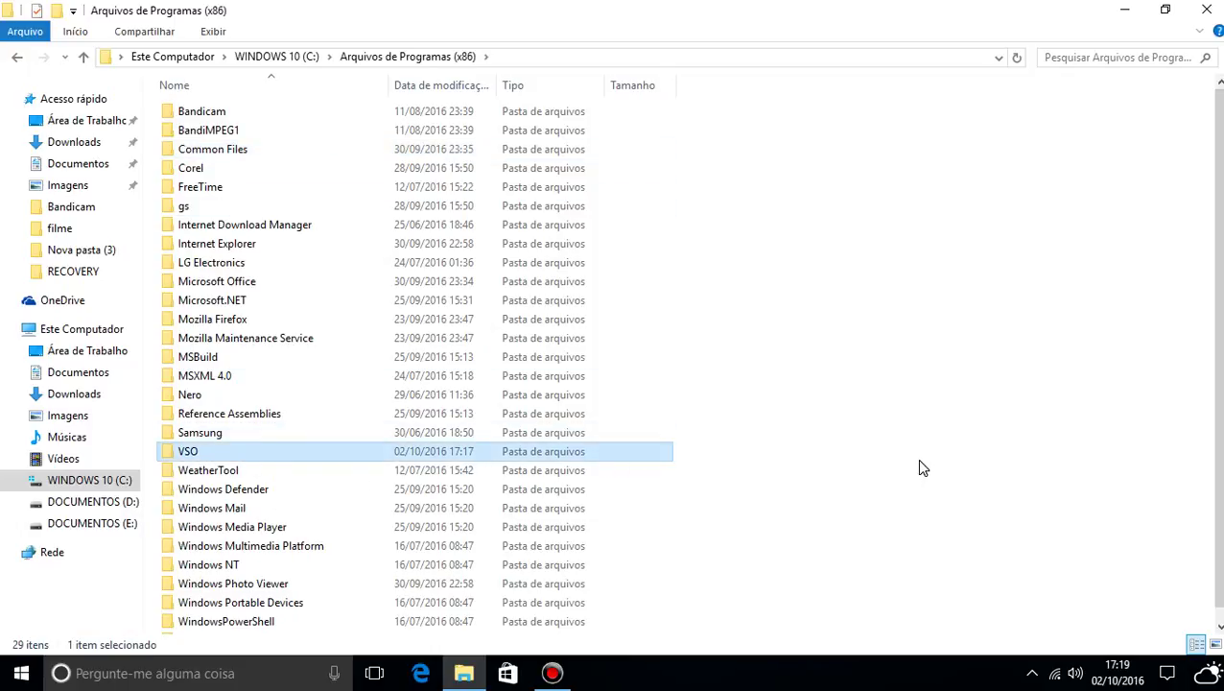
key("shift+Delete")
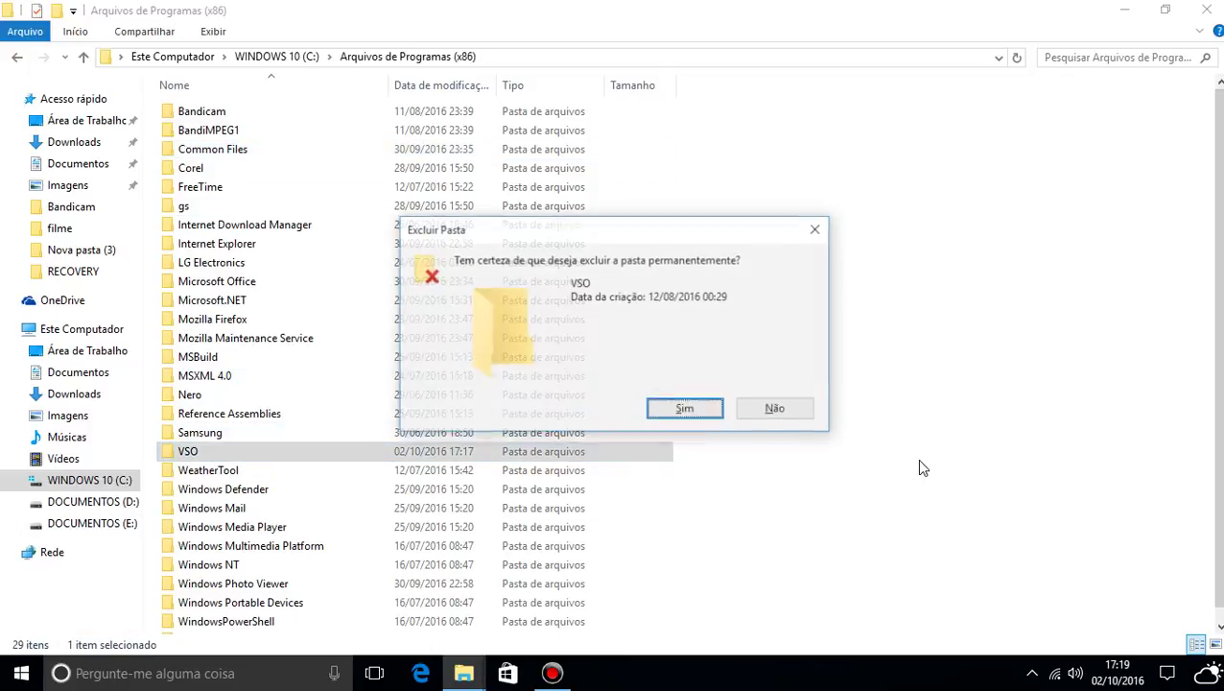
key("Return")
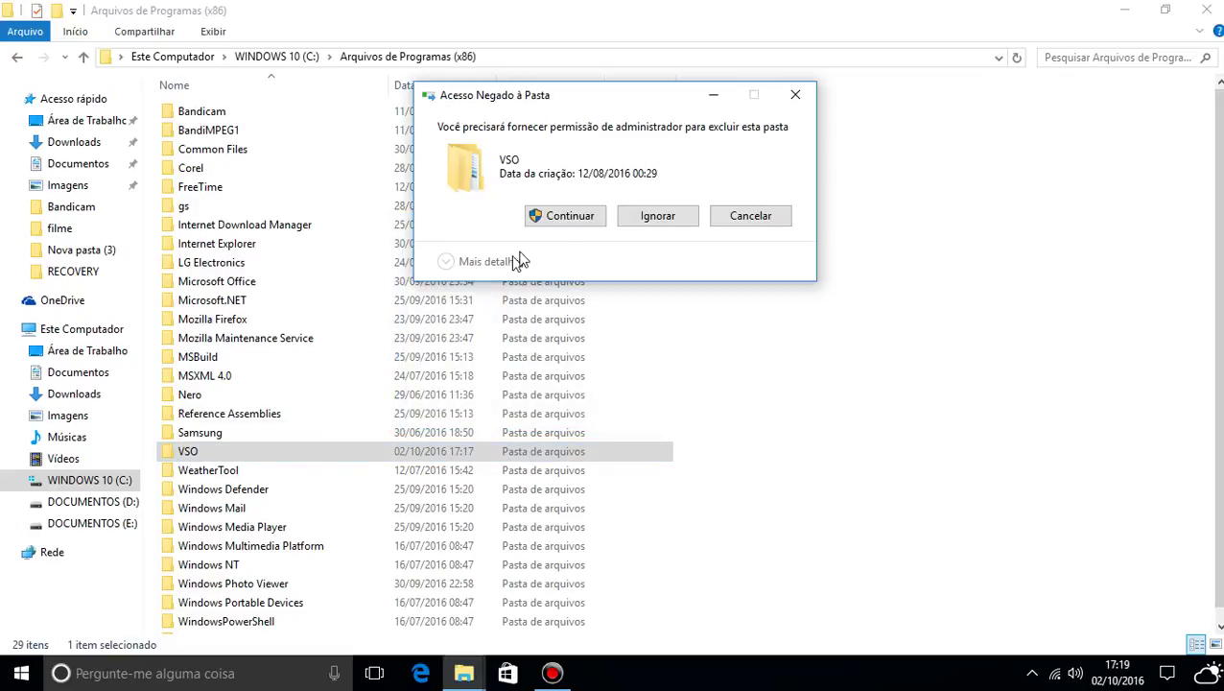
left_click(570, 216)
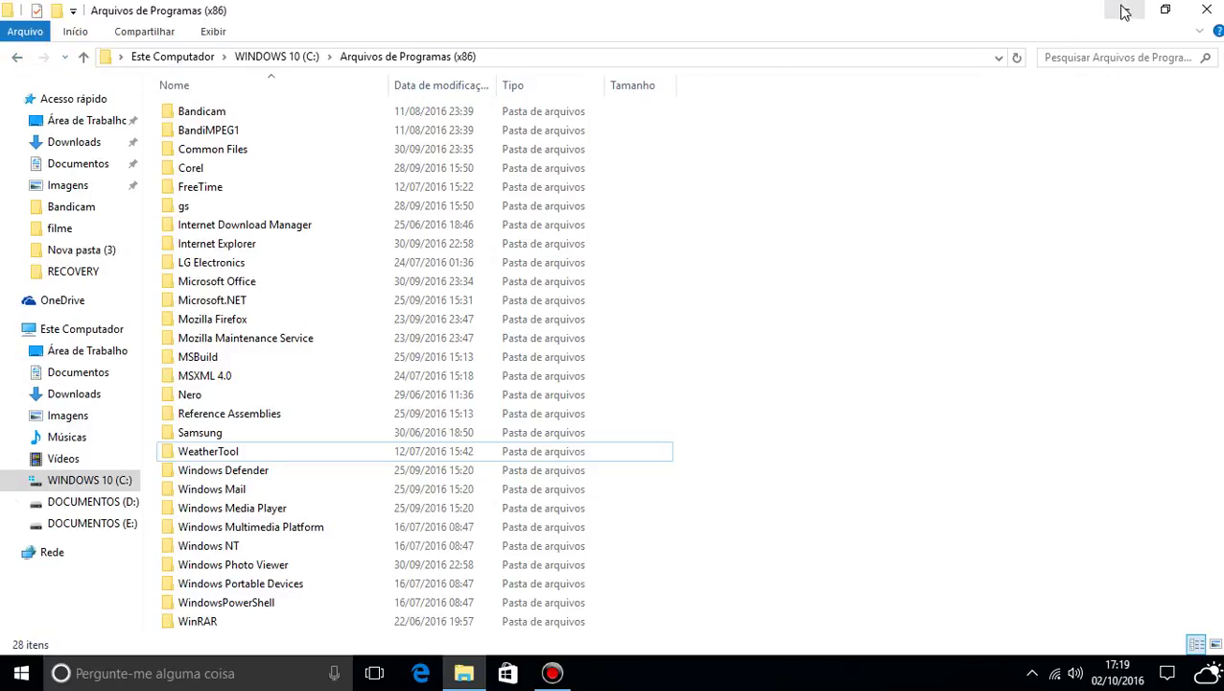
Close the Arquivos de Programas (x86) window and refresh the desktop.
left_click(1204, 11)
right_click(640, 191)
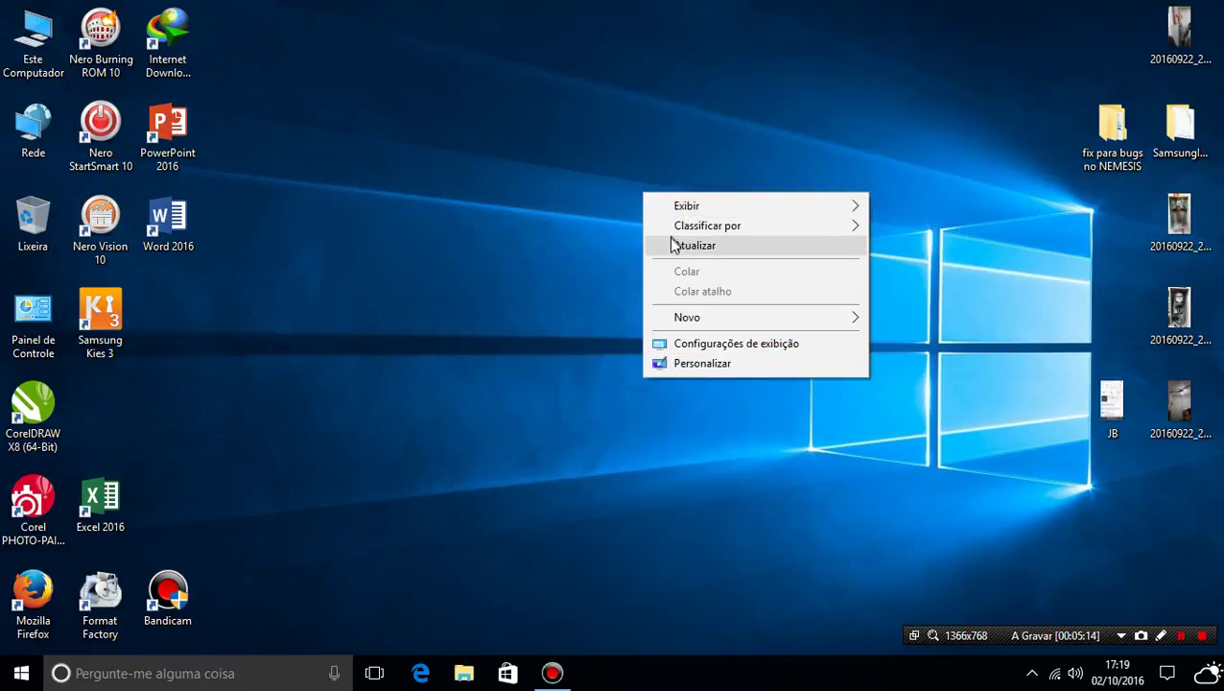
left_click(674, 246)
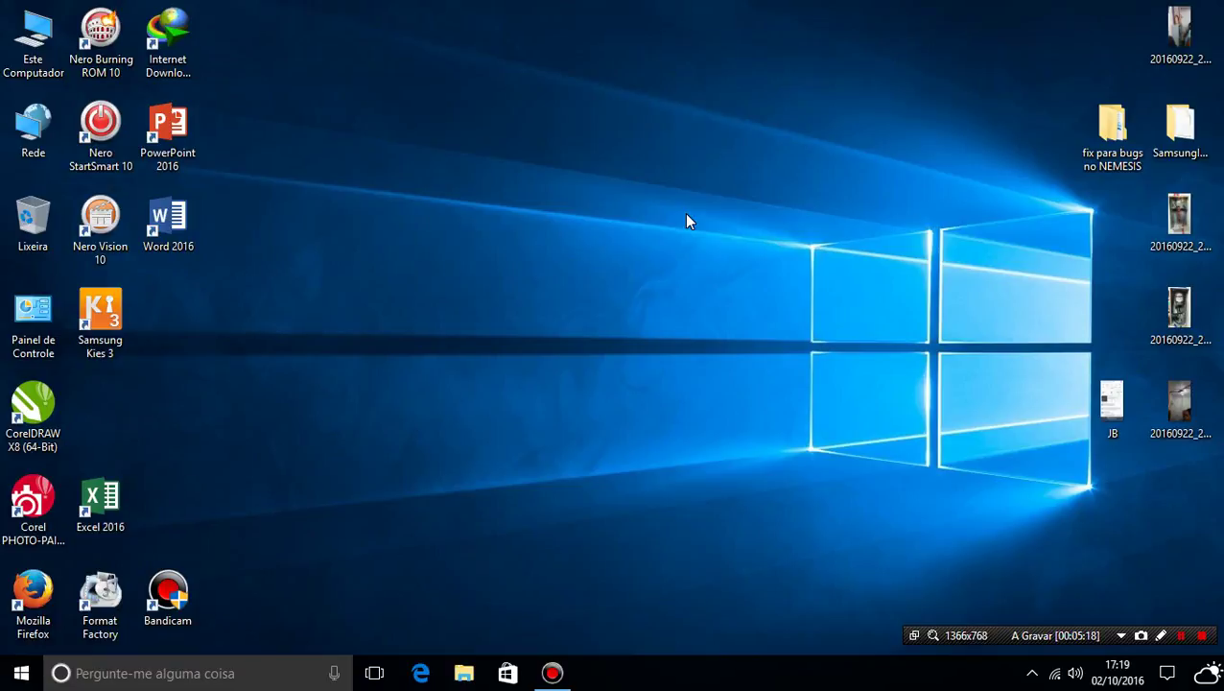
left_click(231, 675)
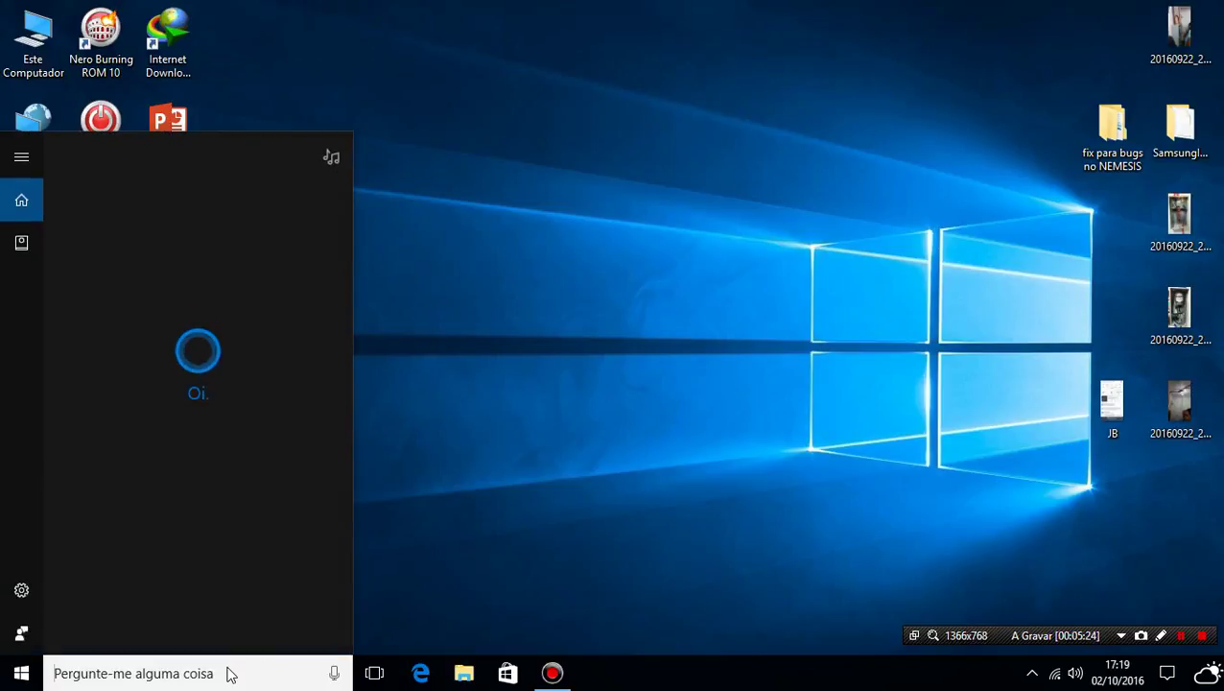
type("ex")
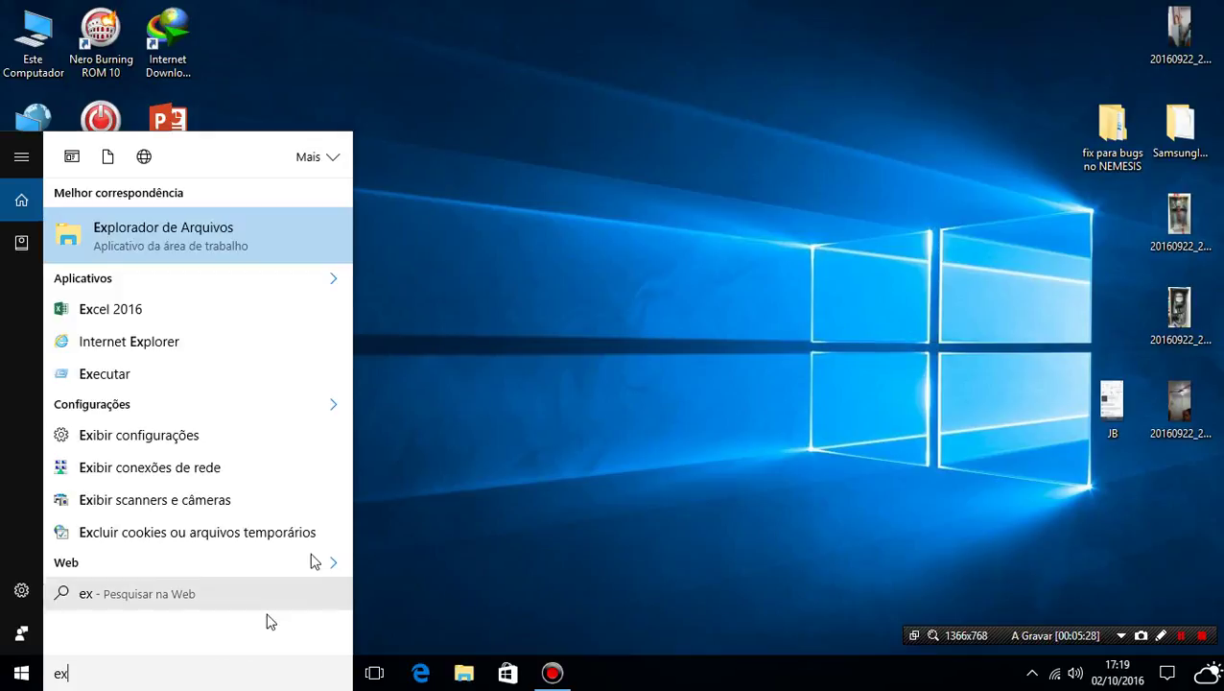
left_click(626, 281)
right_click(585, 232)
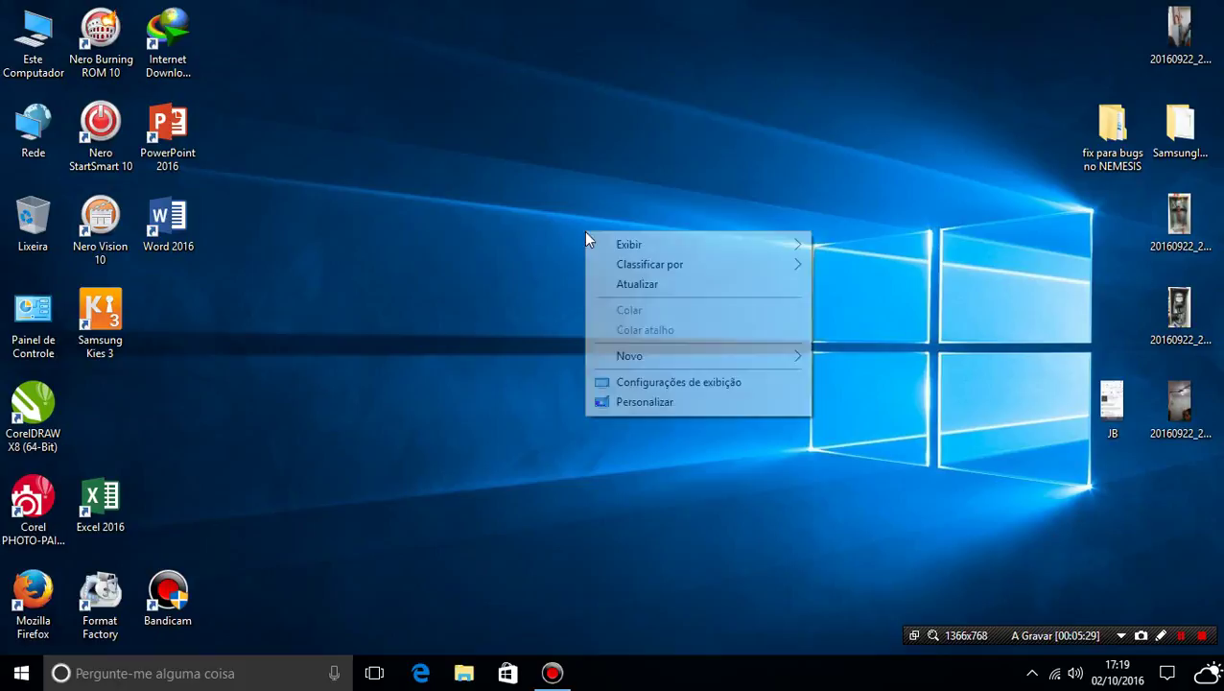
left_click(636, 284)
Find the Executar app with Windows search and run regedit from it to open the Registry Editor.
left_click(158, 676)
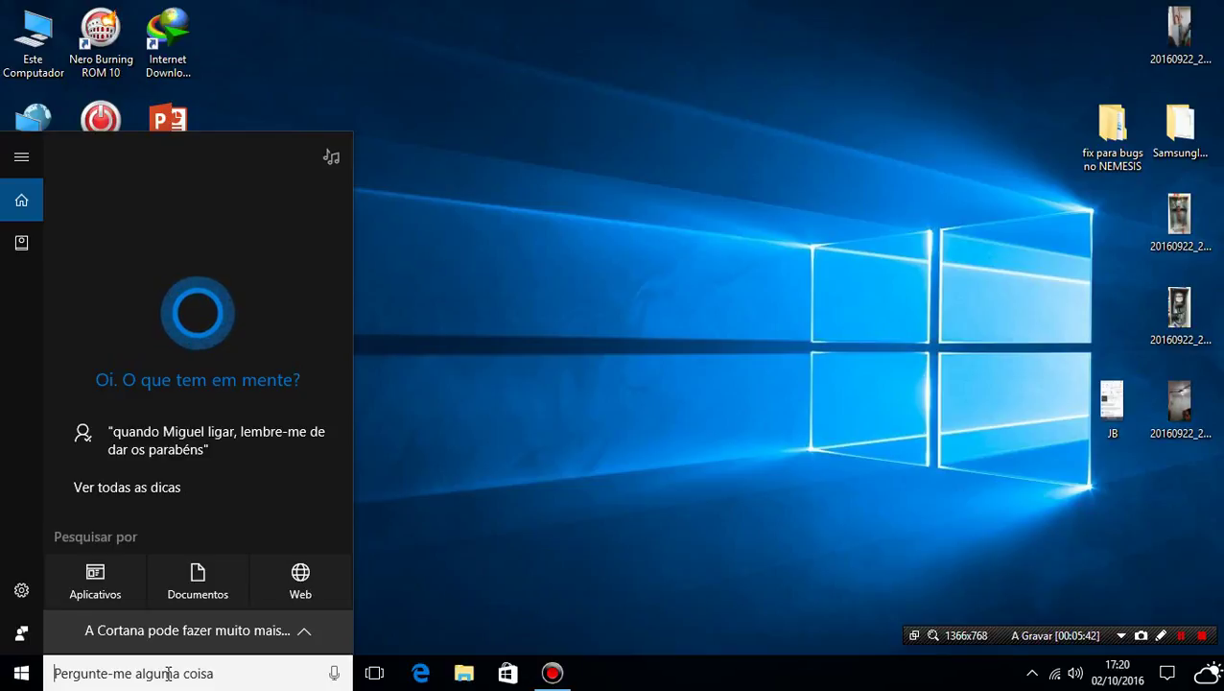
type("exe")
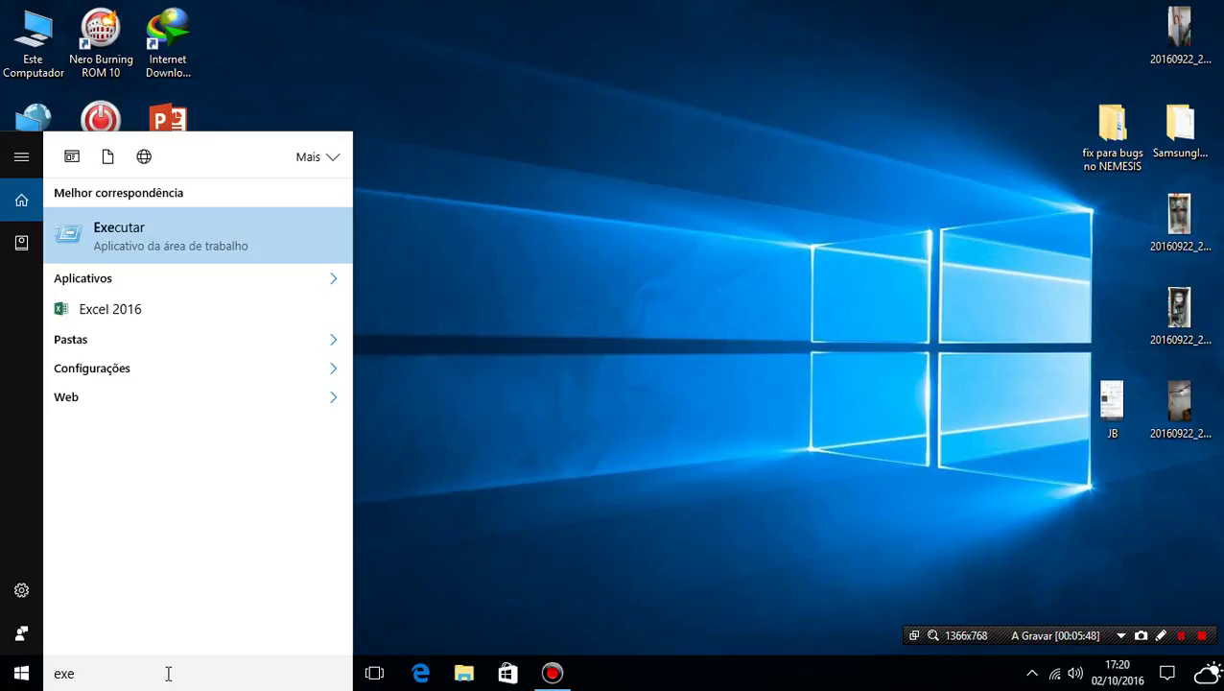
key("Return")
left_click_drag(221, 471, 632, 85)
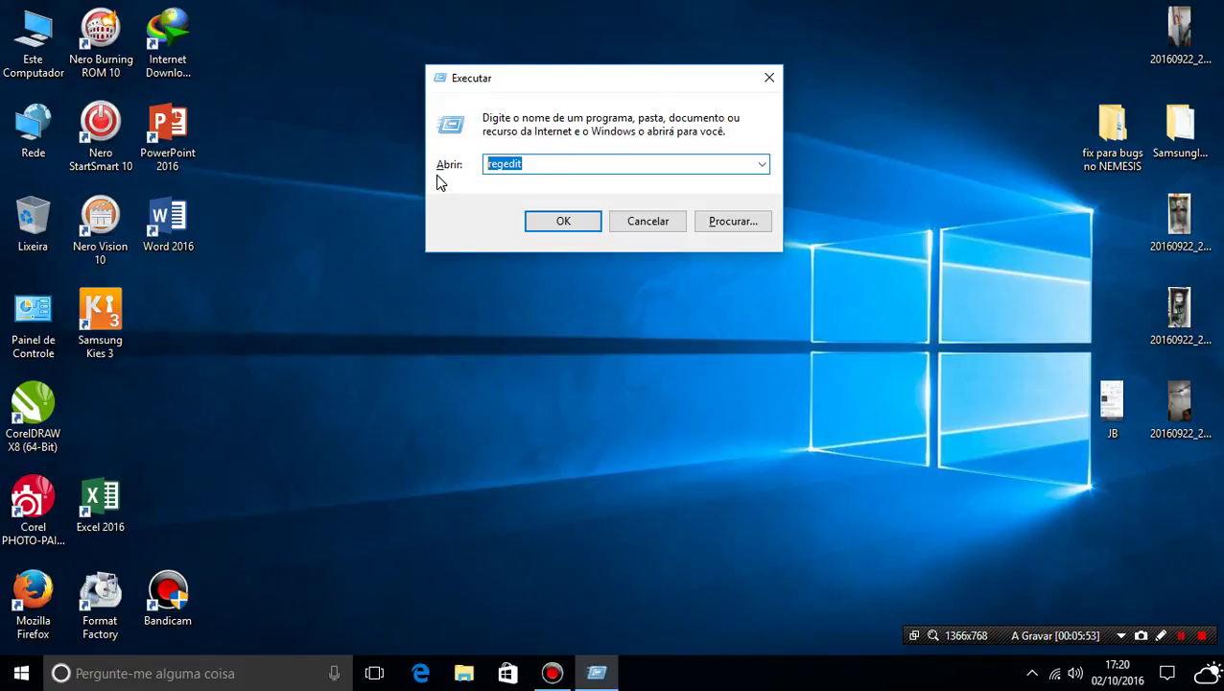
type("reg")
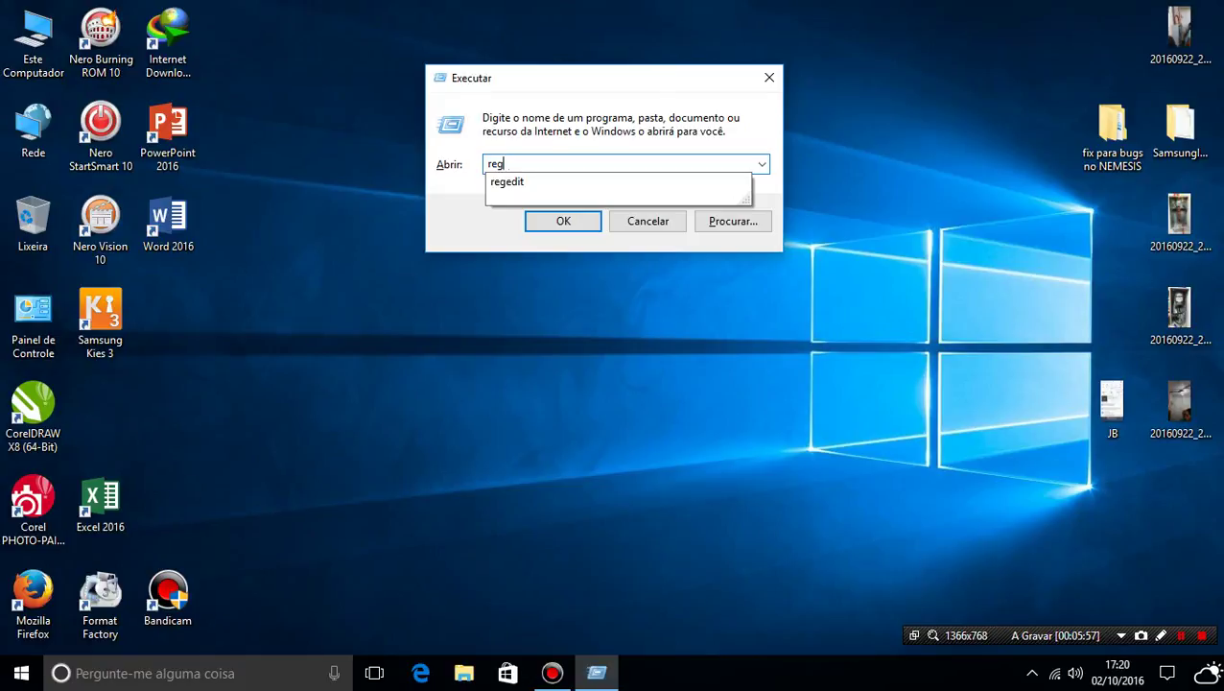
type("edit")
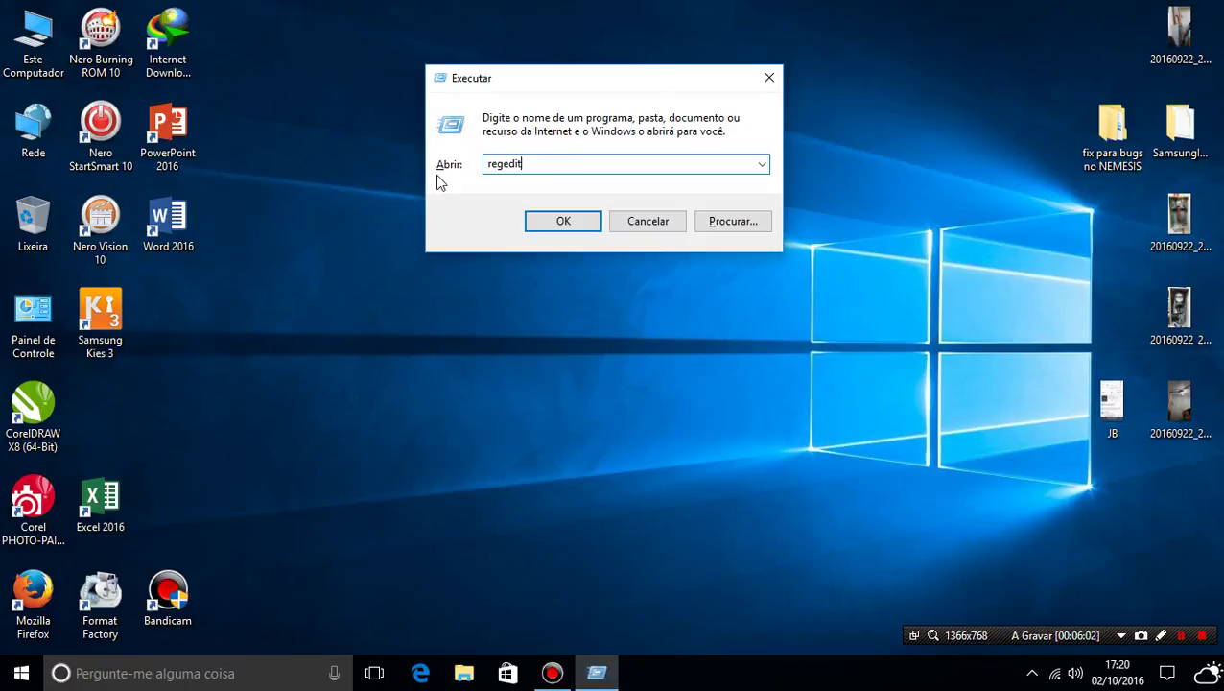
key("Return")
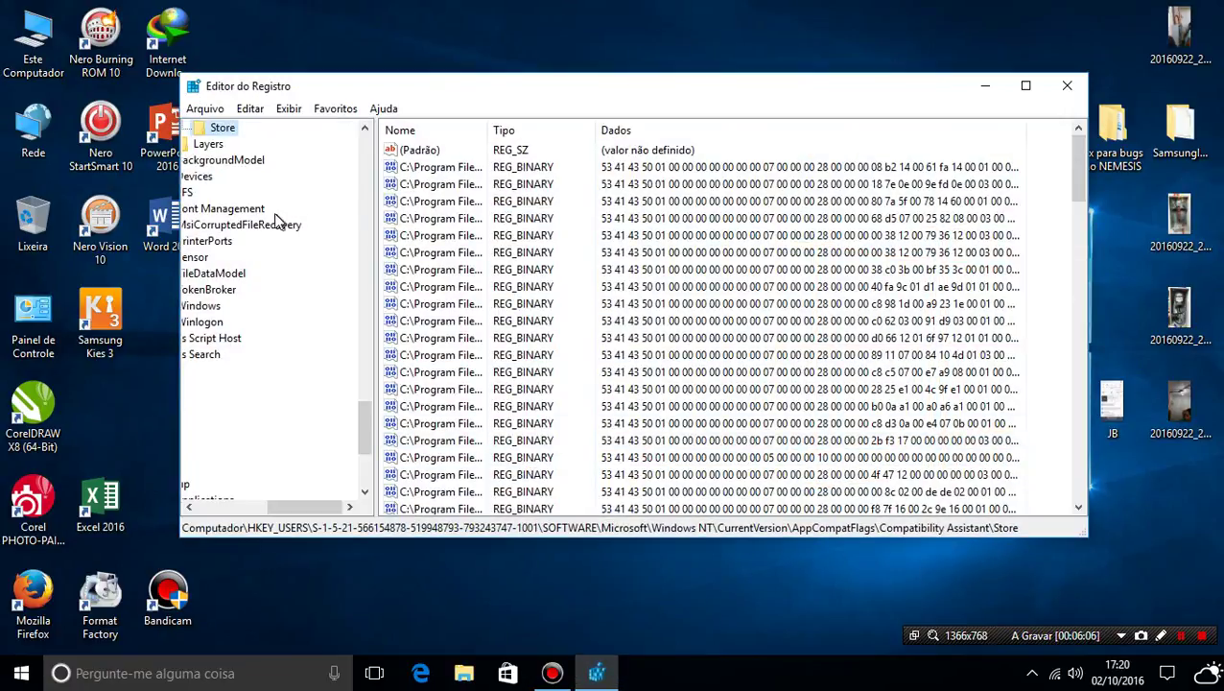
left_click_drag(365, 410, 368, 151)
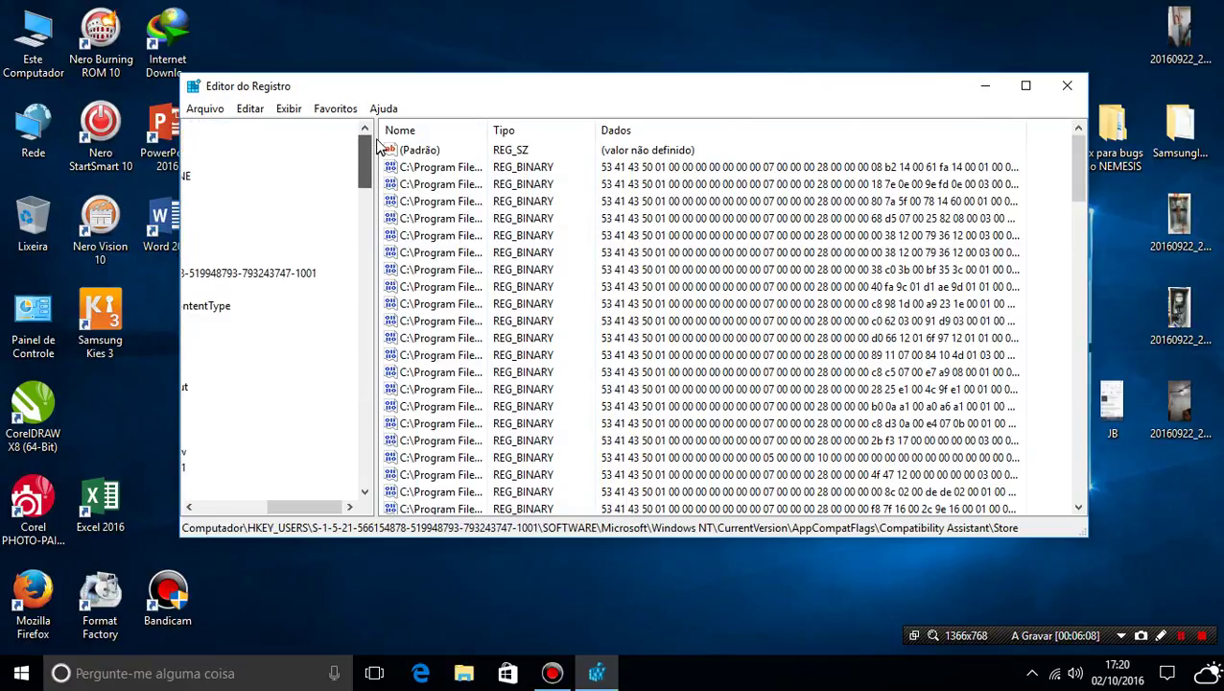
left_click_drag(298, 513, 227, 507)
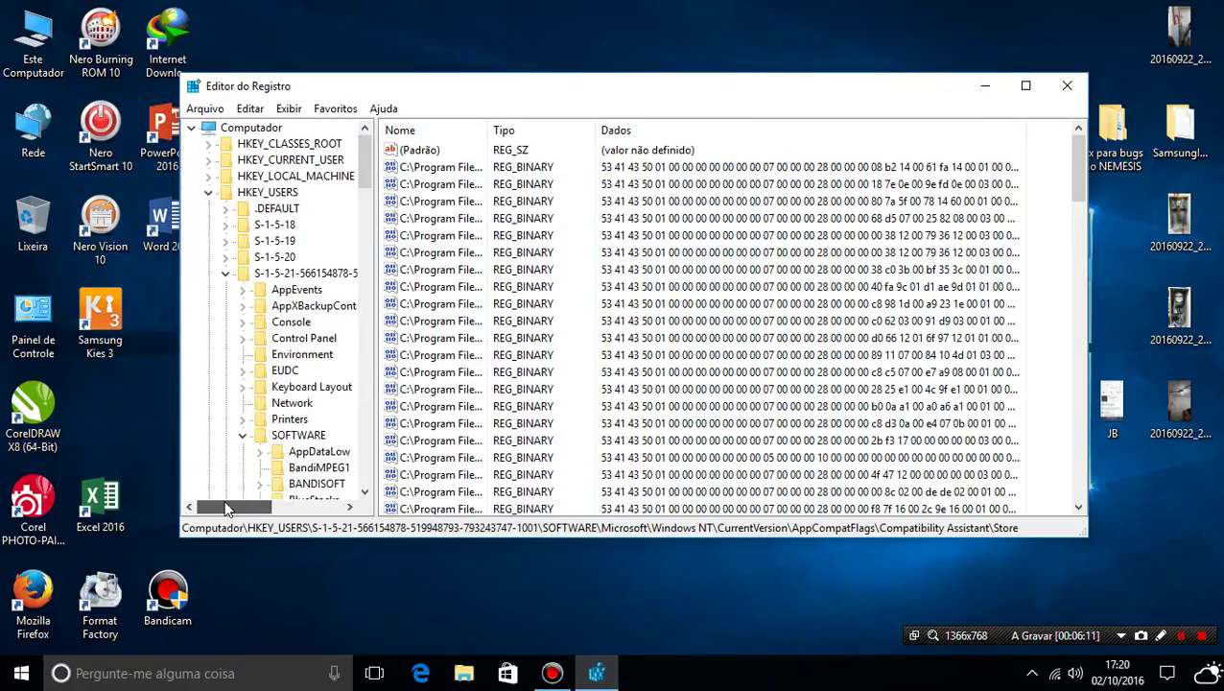
Search the whole registry for "coverct", starting from the Computador root.
left_click(235, 131)
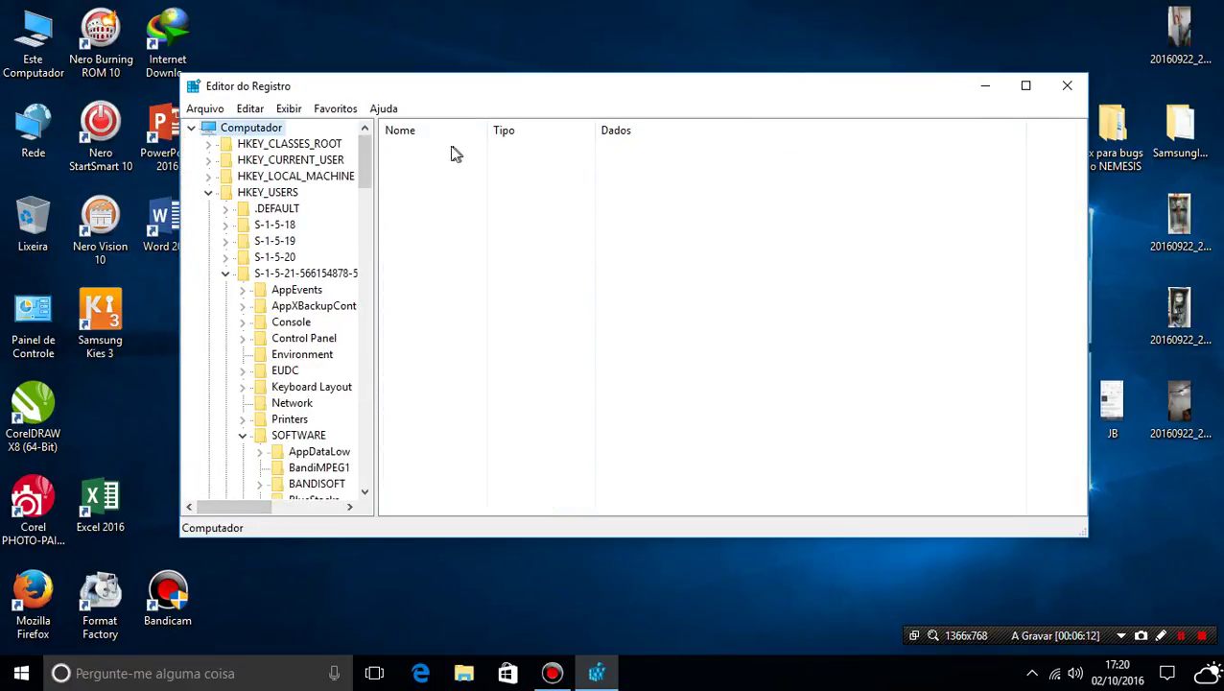
left_click(250, 111)
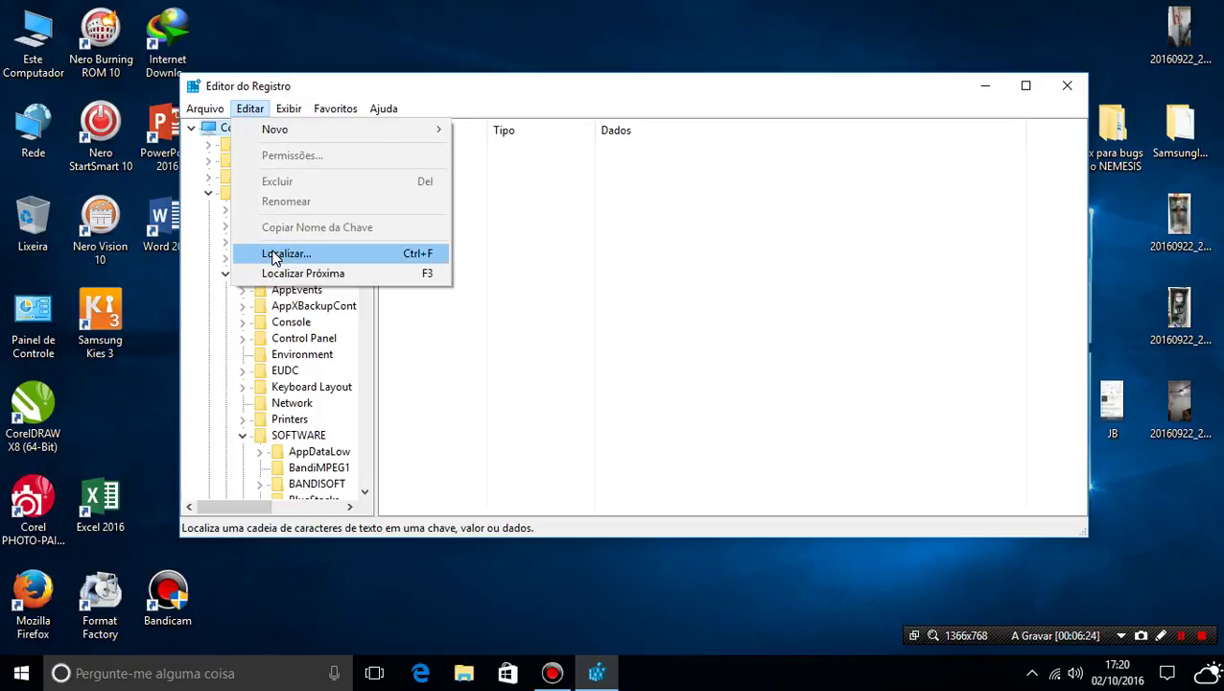
left_click(276, 255)
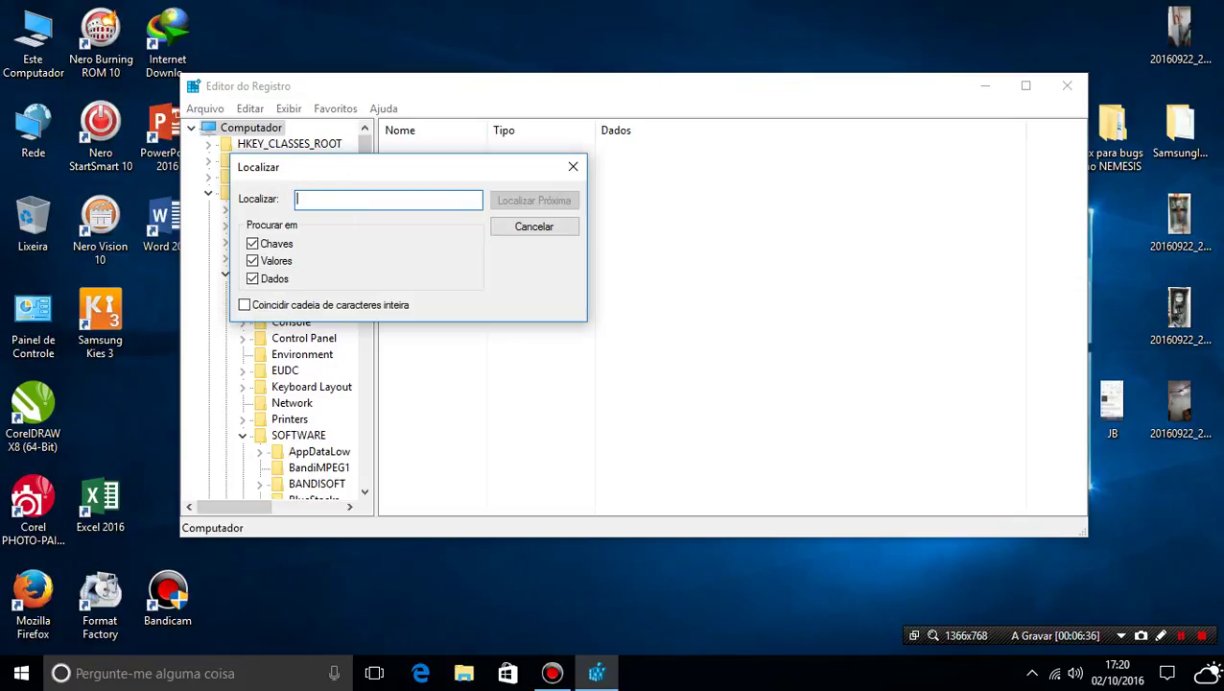
type("coverct")
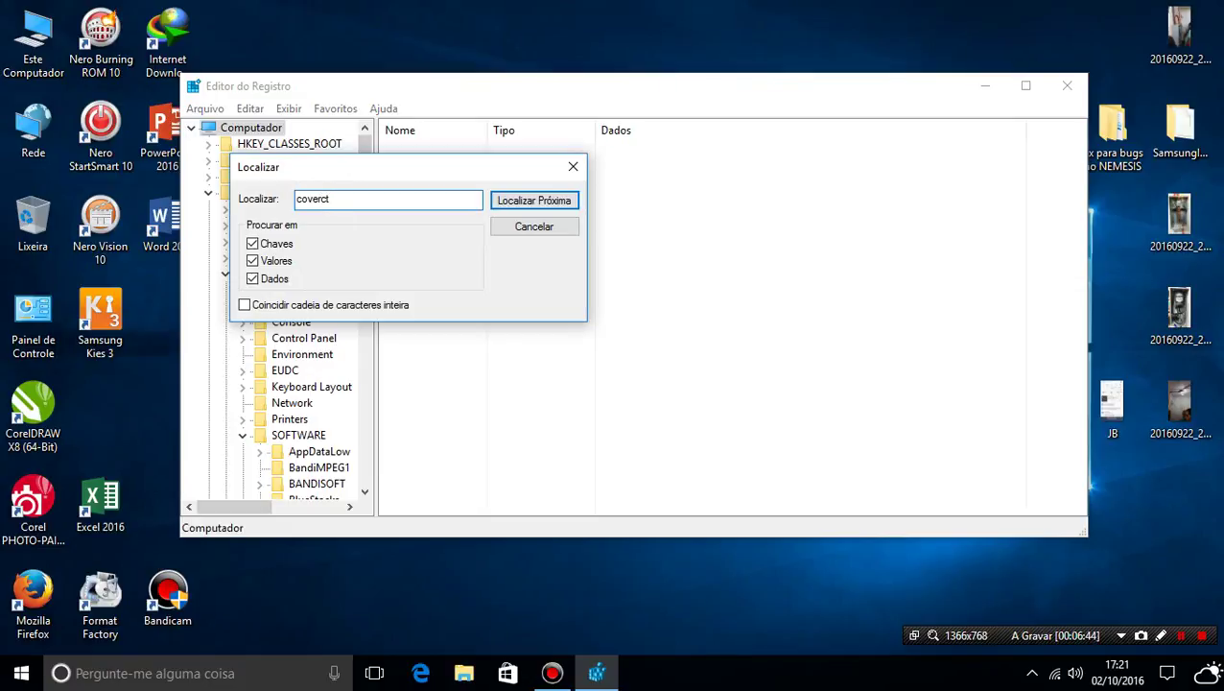
left_click(518, 203)
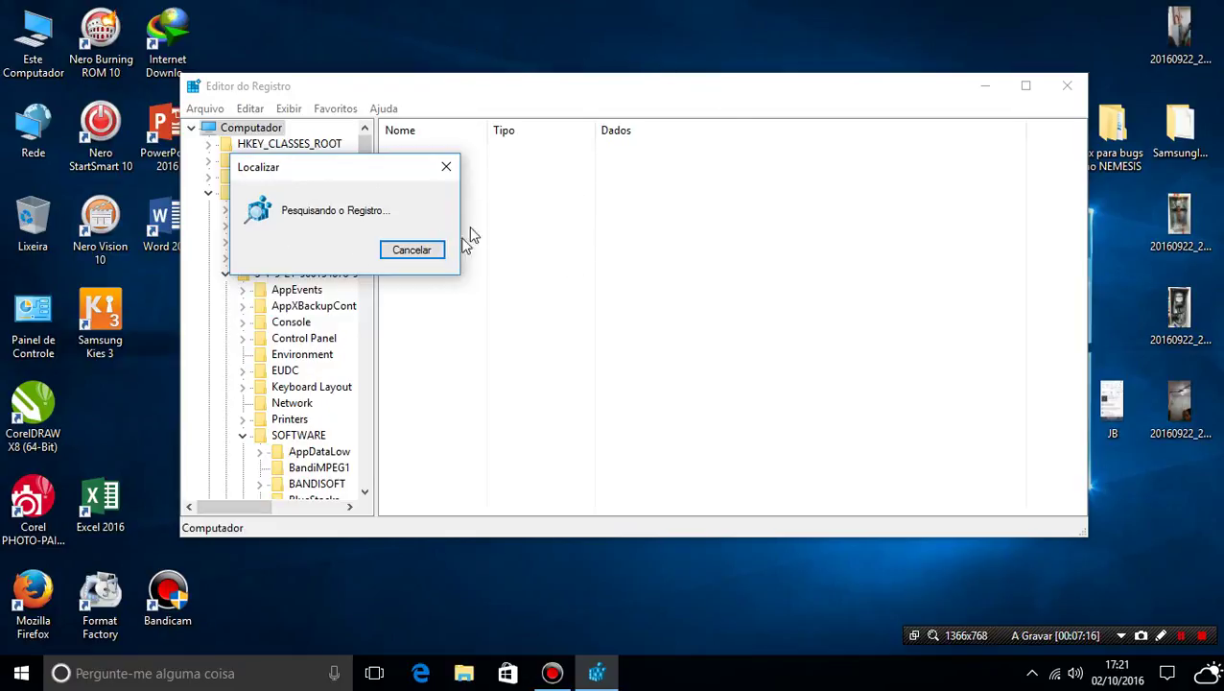
Open the personal documents folder that holds the installers on drive DOCUMENTOS (E:).
left_click(29, 63)
double_click(29, 63)
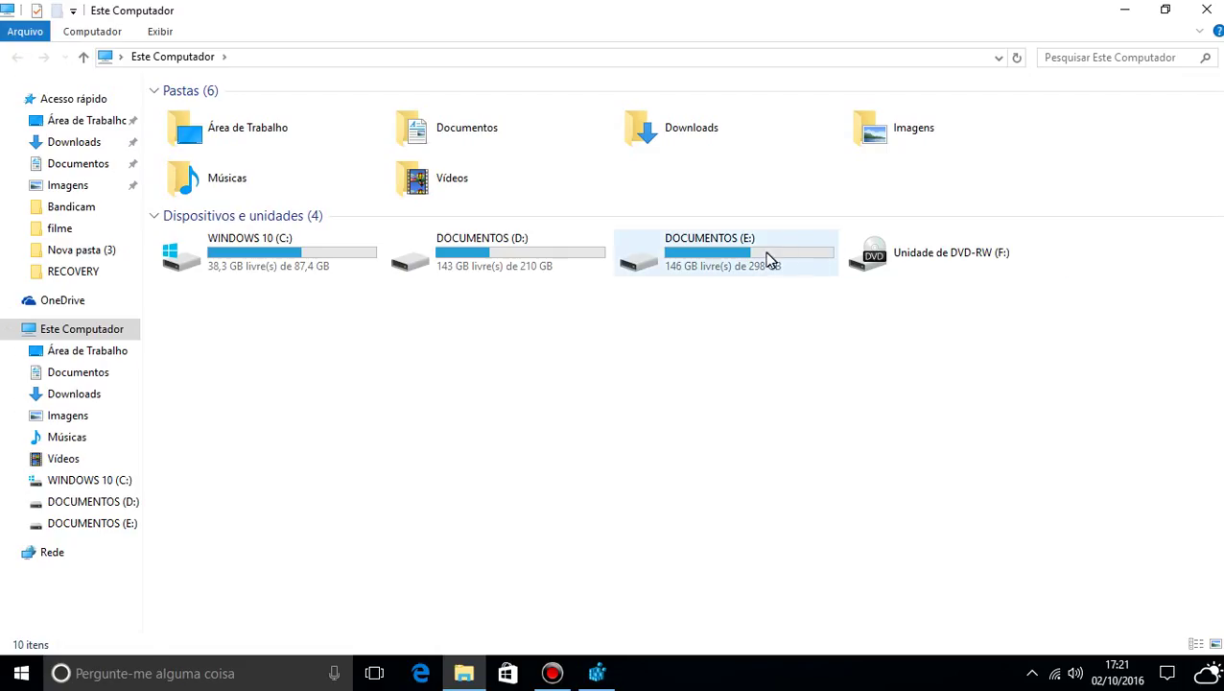
double_click(765, 262)
double_click(384, 173)
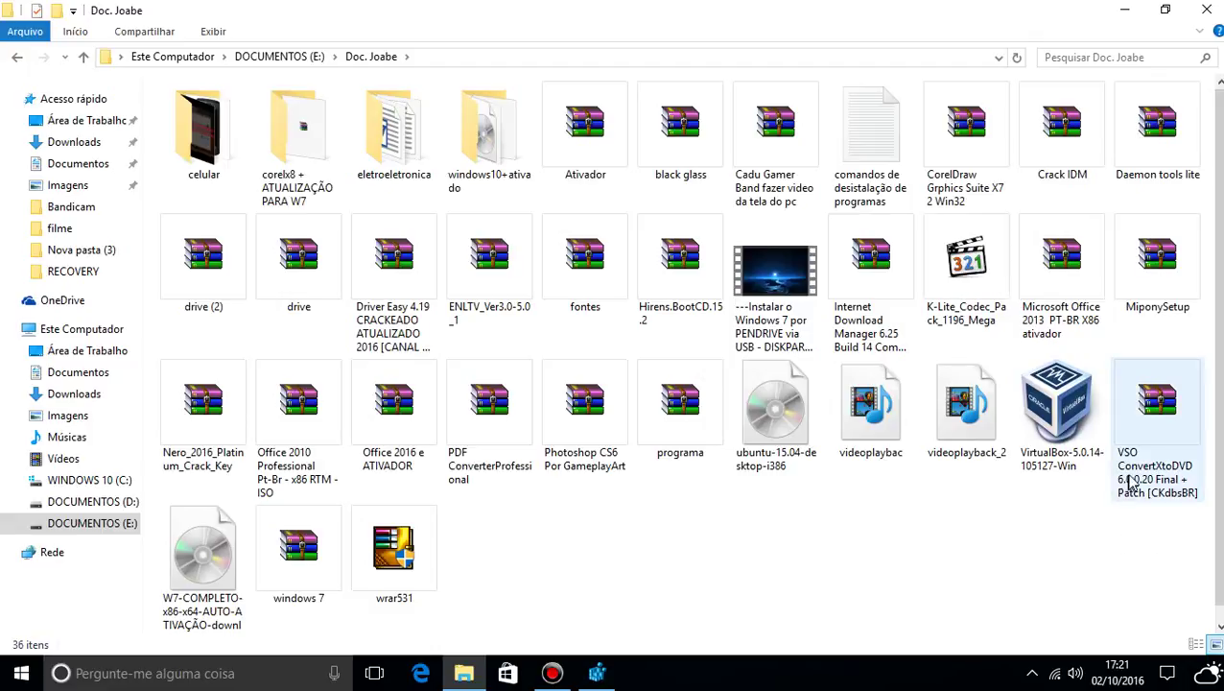
Copy the word ConvertXtoDVD from the VSO archive's file name without renaming it, and minimize the folder window.
left_click(1137, 479)
left_click(1139, 472)
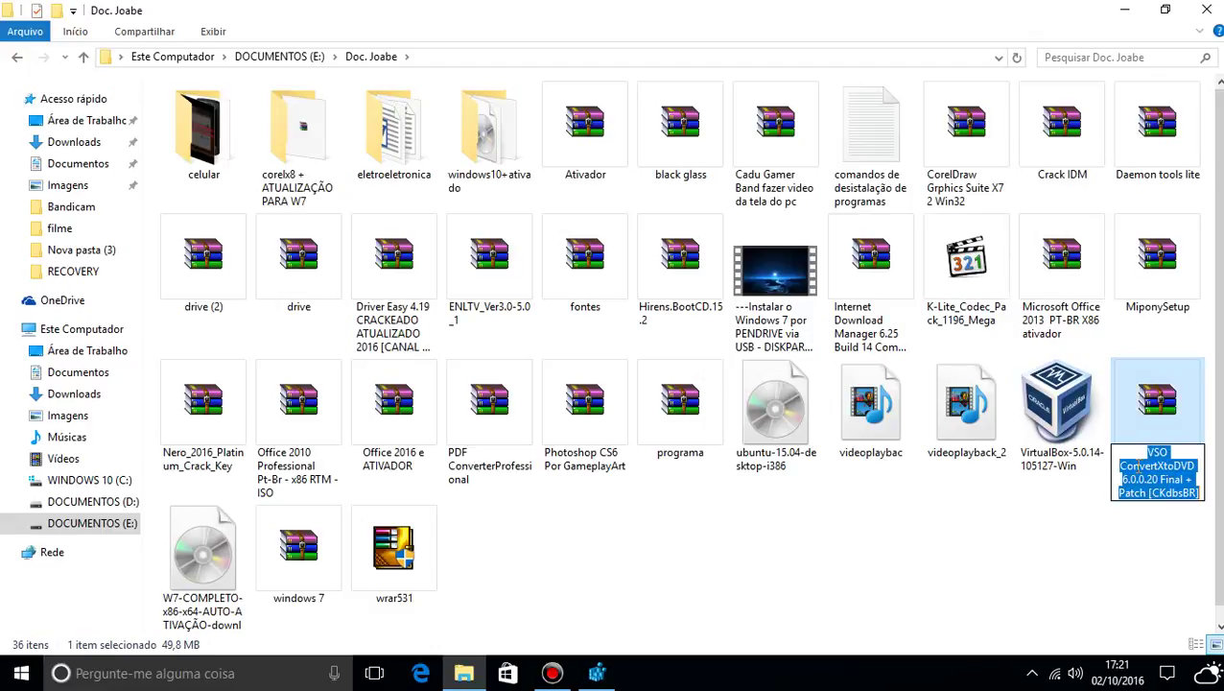
left_click(1187, 465)
double_click(1187, 465)
key("ctrl+c")
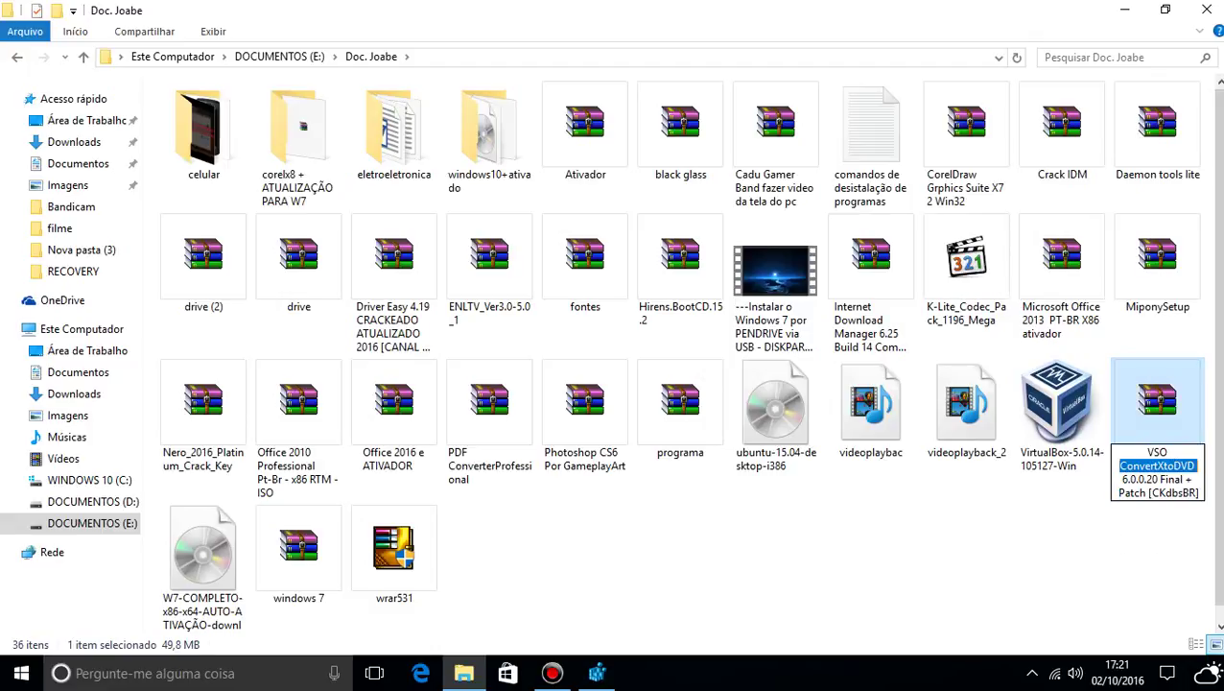
right_click(1139, 470)
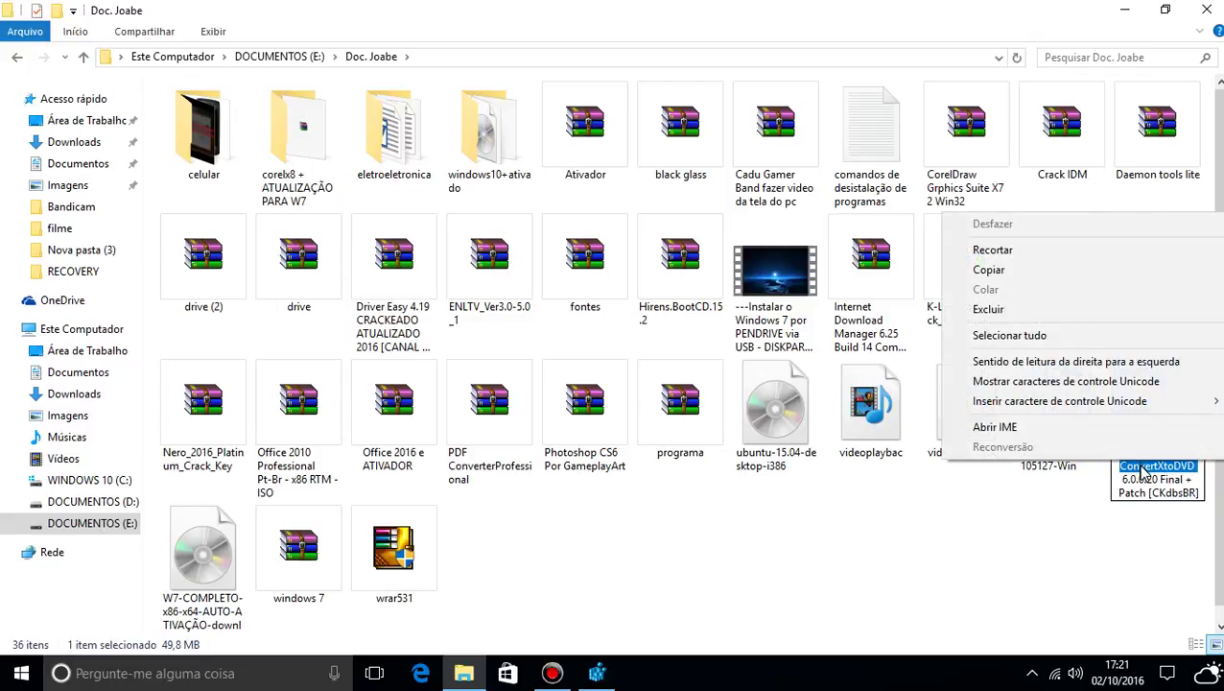
left_click(987, 272)
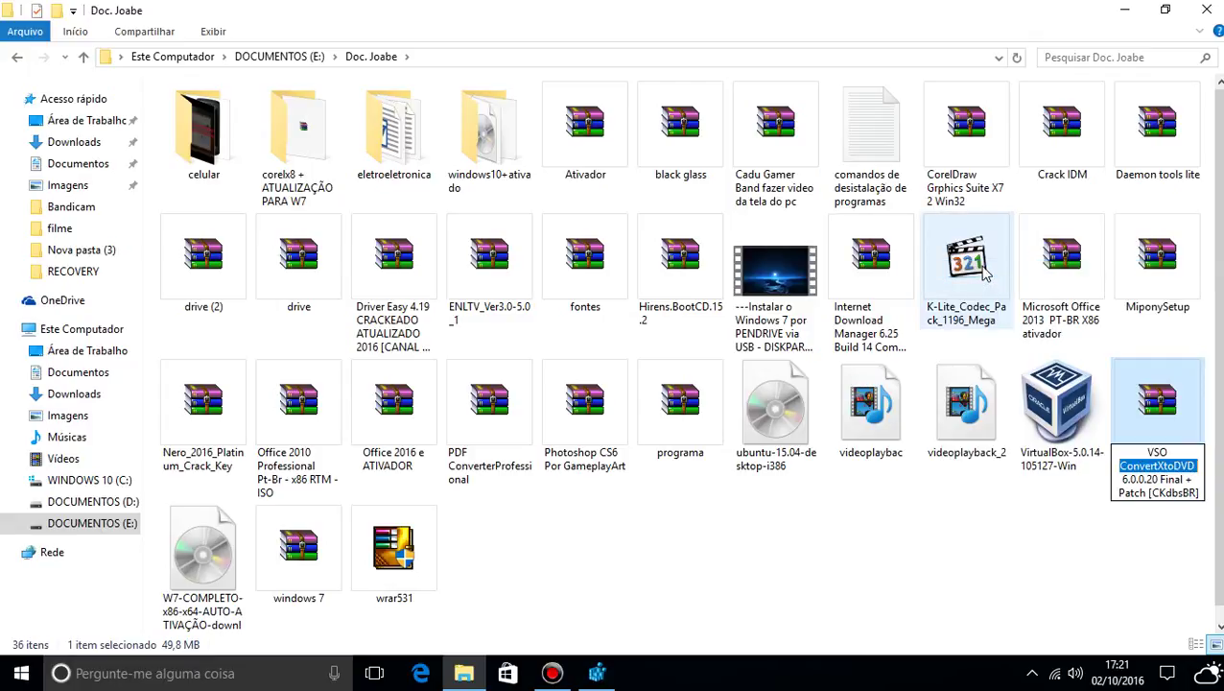
left_click(1124, 10)
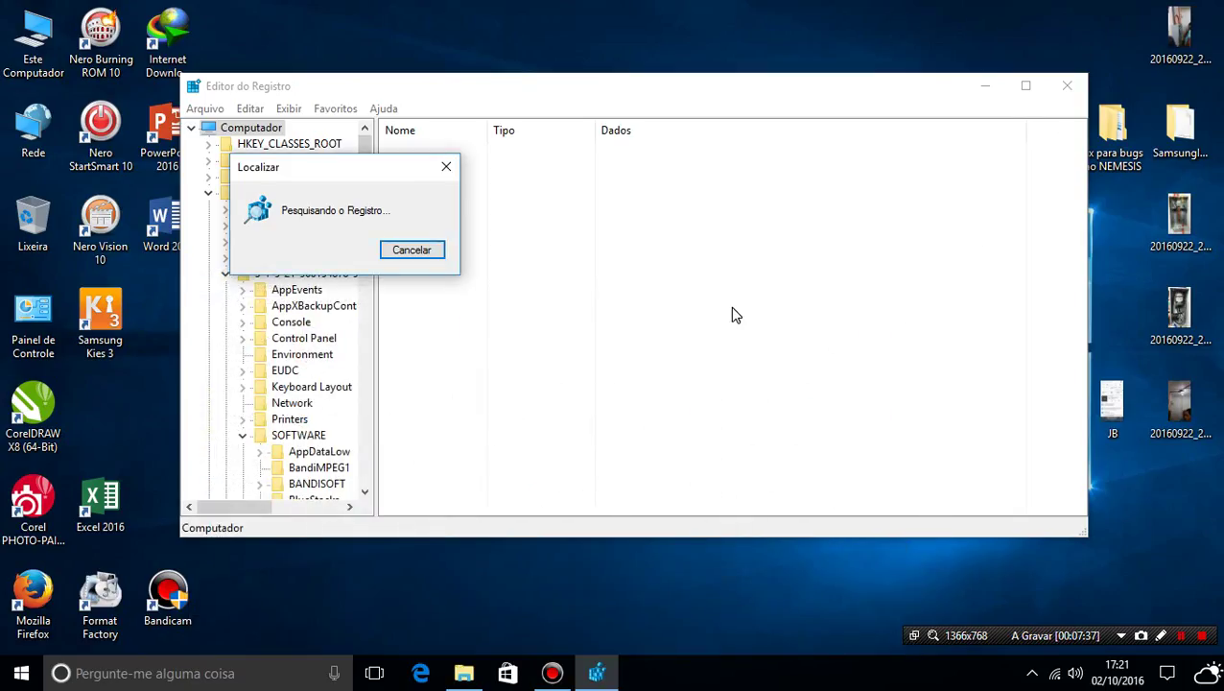
Cancel the running registry search and search for the copied text ConvertXtoDVD instead.
left_click(398, 252)
left_click(251, 109)
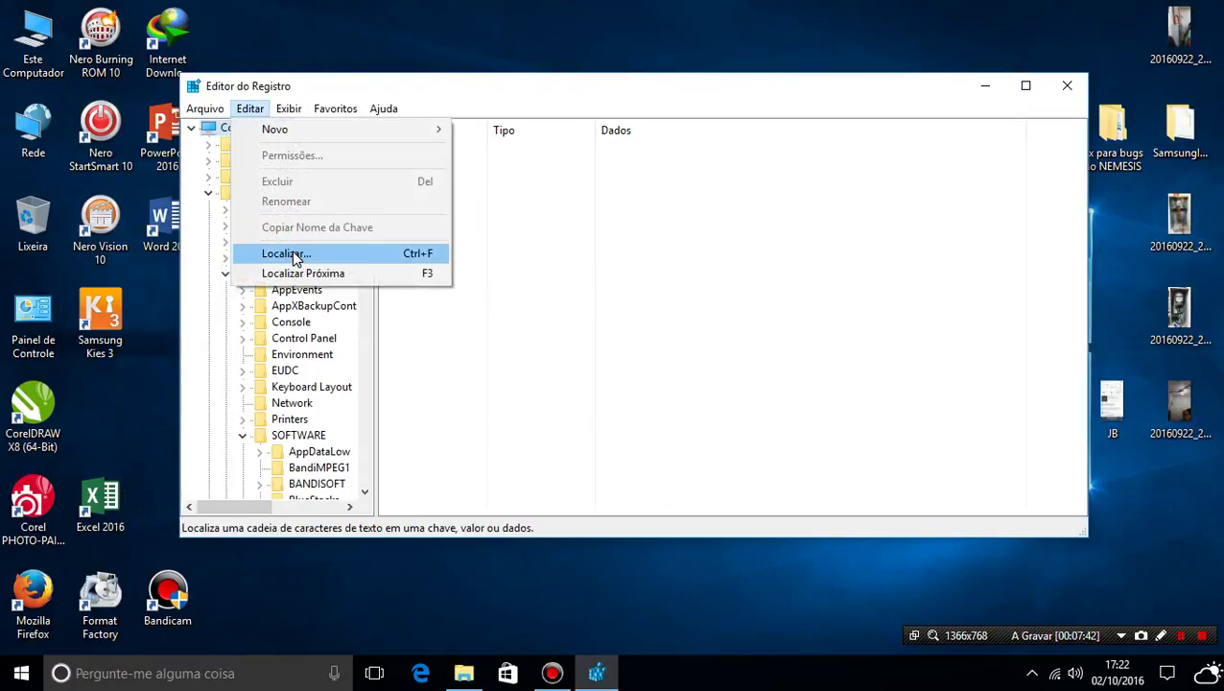
left_click(294, 254)
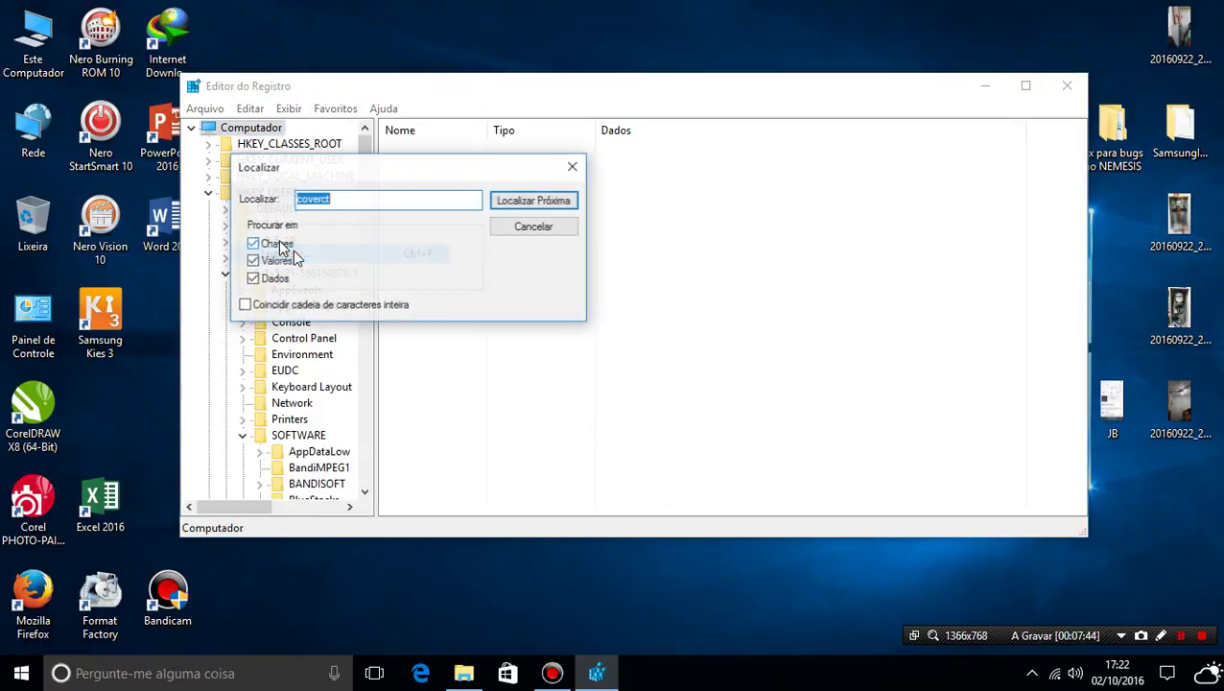
left_click(341, 201)
left_click_drag(323, 205, 252, 209)
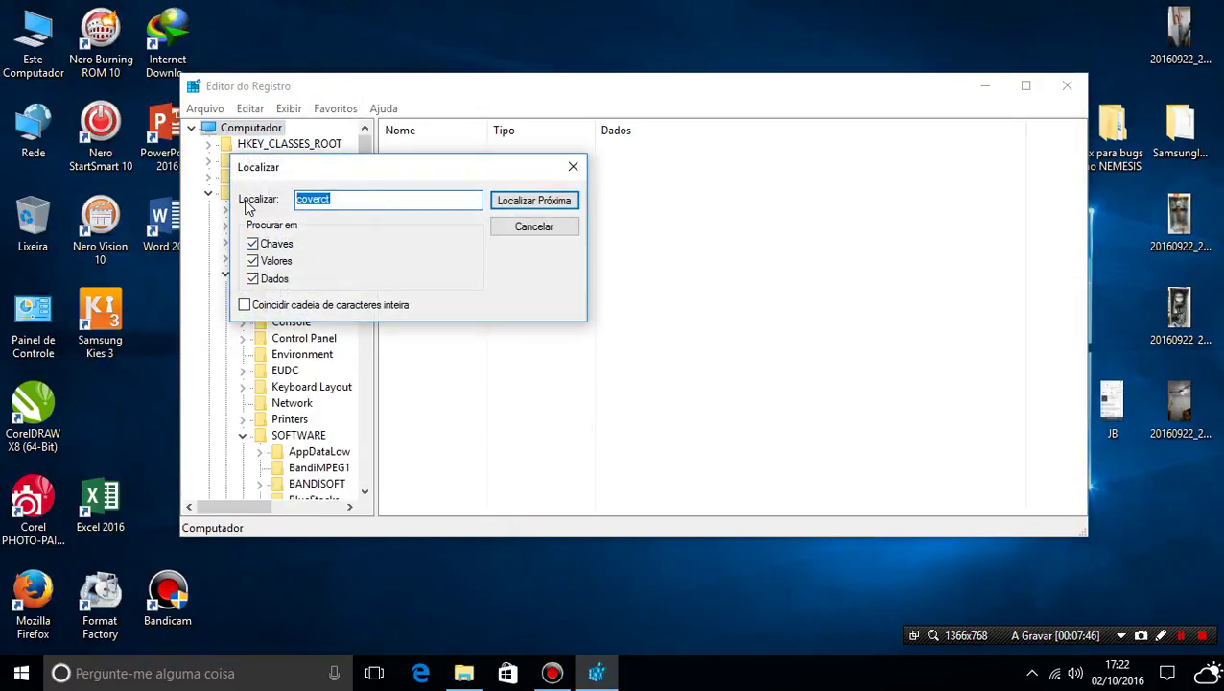
key("ctrl+v")
left_click(509, 200)
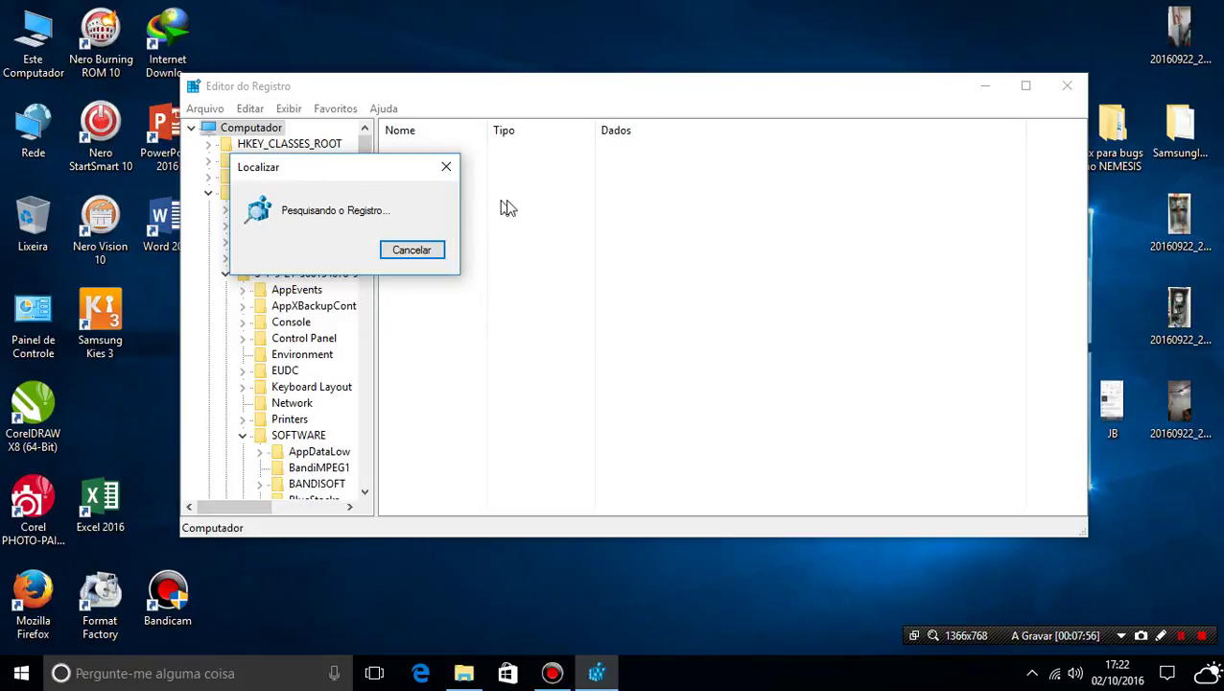
left_click(605, 47)
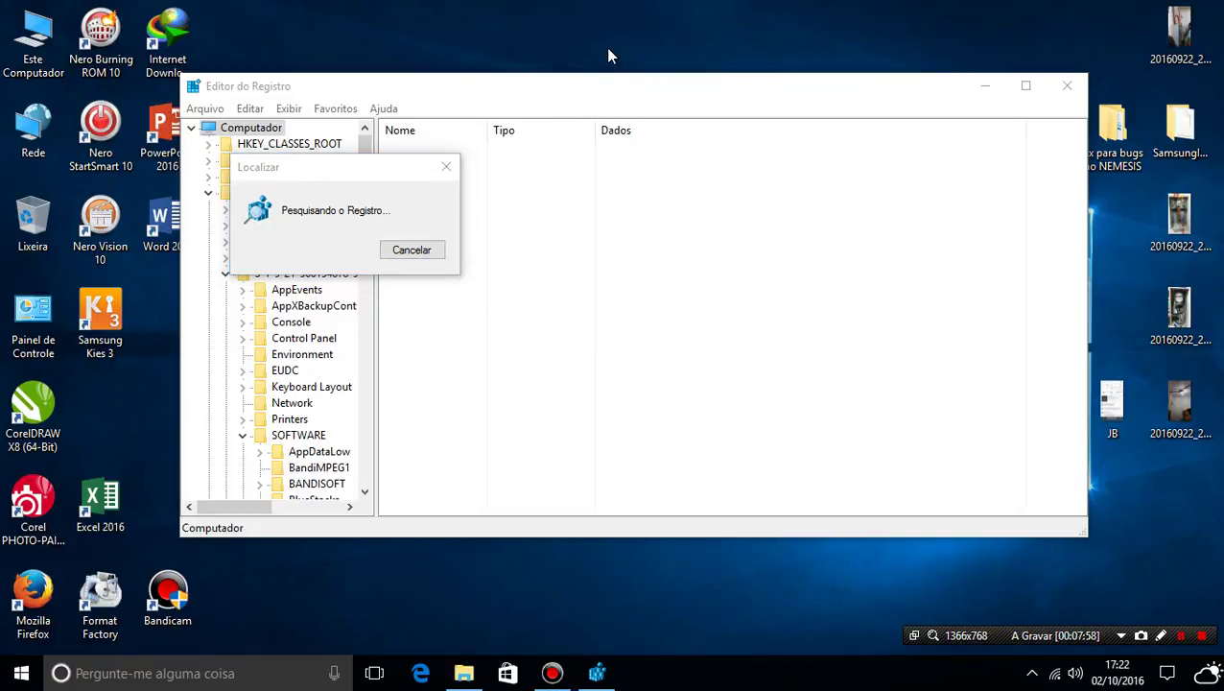
left_click(395, 170)
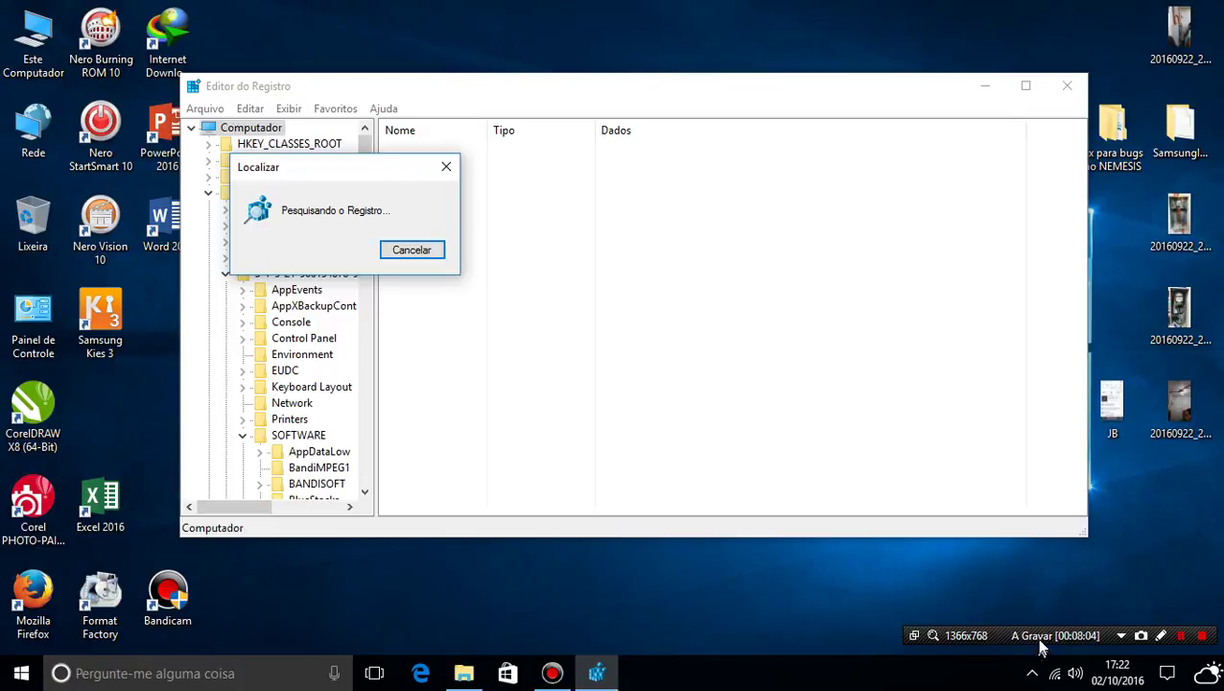
left_click_drag(1041, 648, 1044, 654)
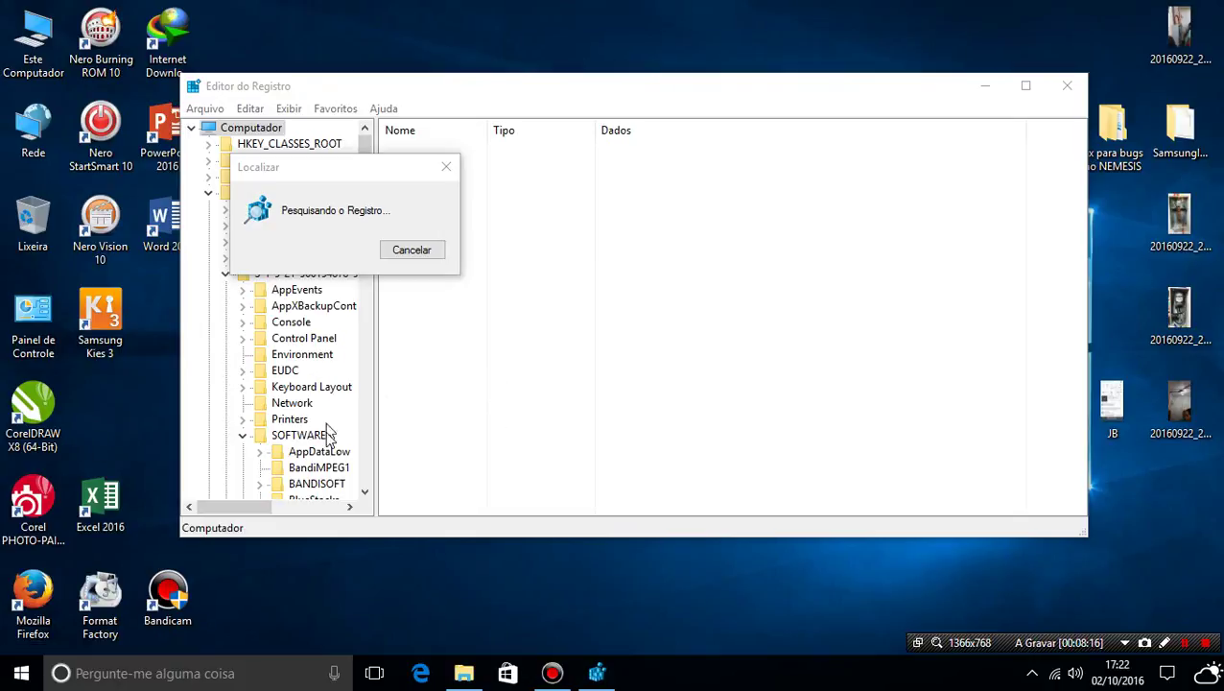
Switch to Firefox to view the own channel page on YouTube, and minimize the browser.
double_click(35, 595)
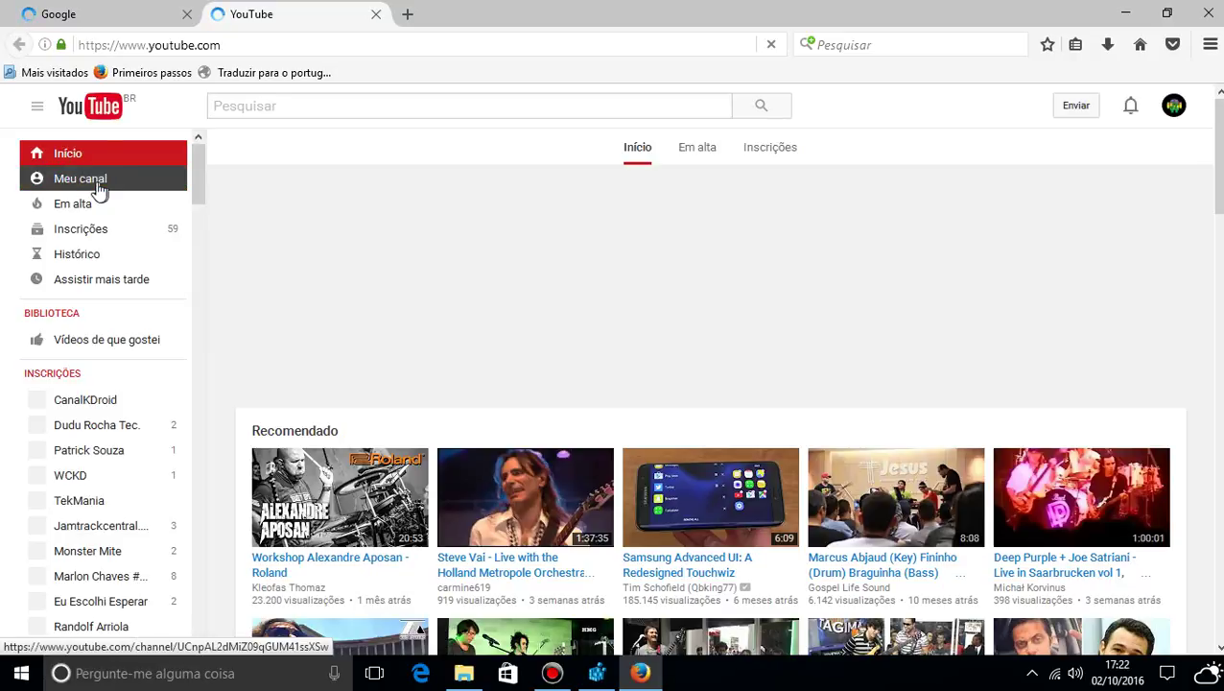
left_click(100, 190)
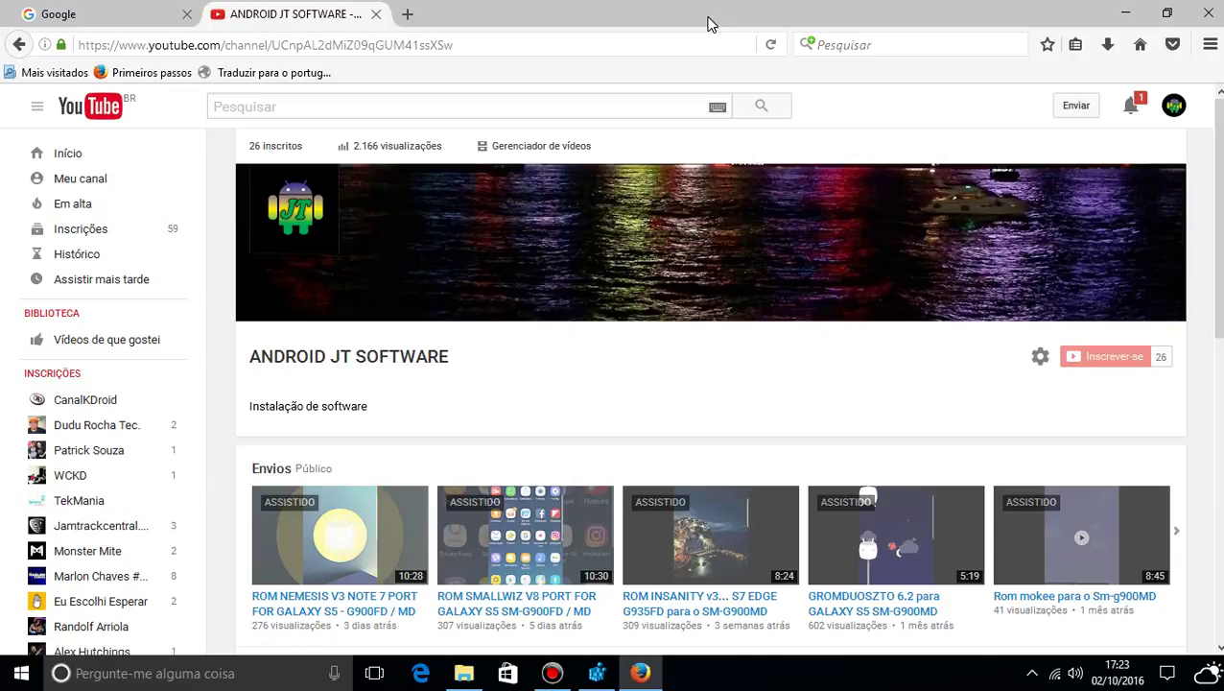
left_click_drag(711, 24, 676, 317)
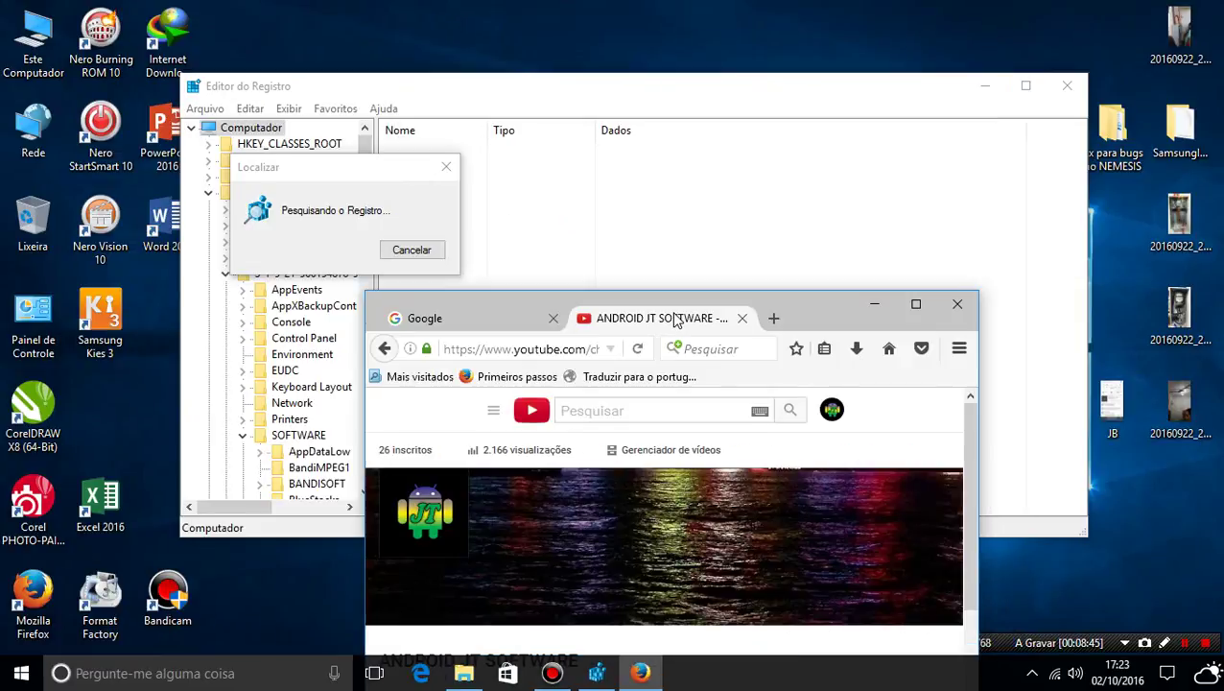
left_click(874, 305)
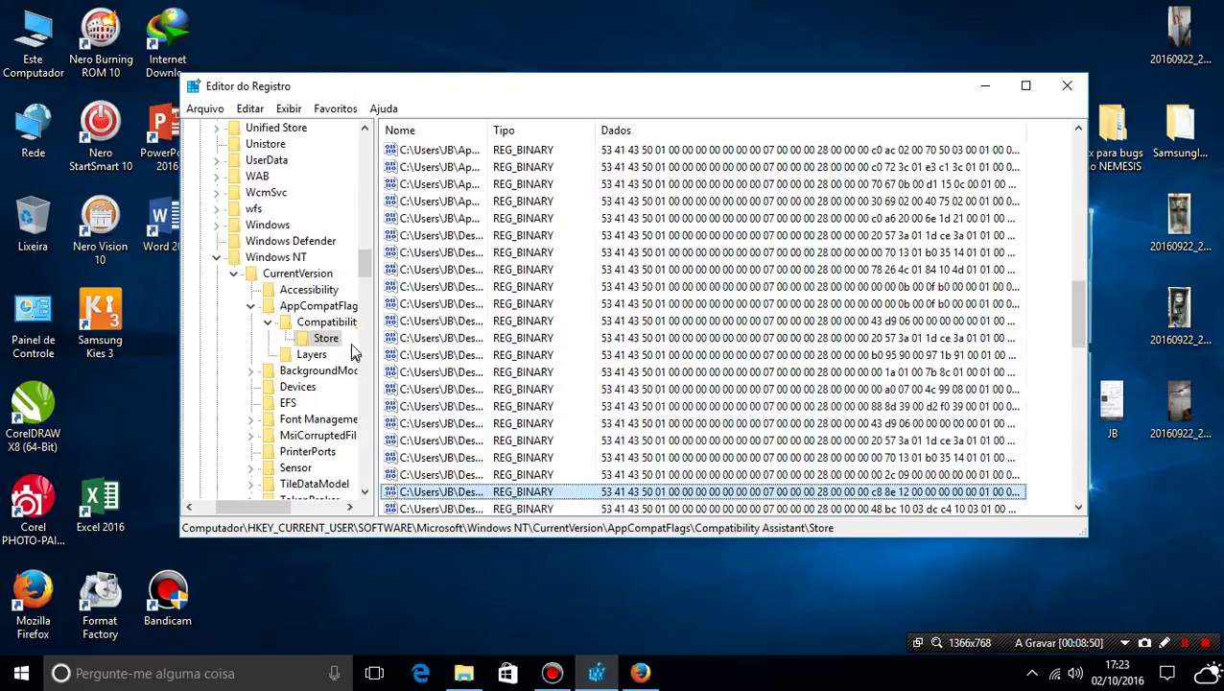
Look through the values of the Compatibility Assistant\Store key, widening the Nome column to read their file paths.
mouse_move(365, 272)
left_mouse_down()
mouse_move(372, 303)
mouse_move(375, 290)
left_mouse_up()
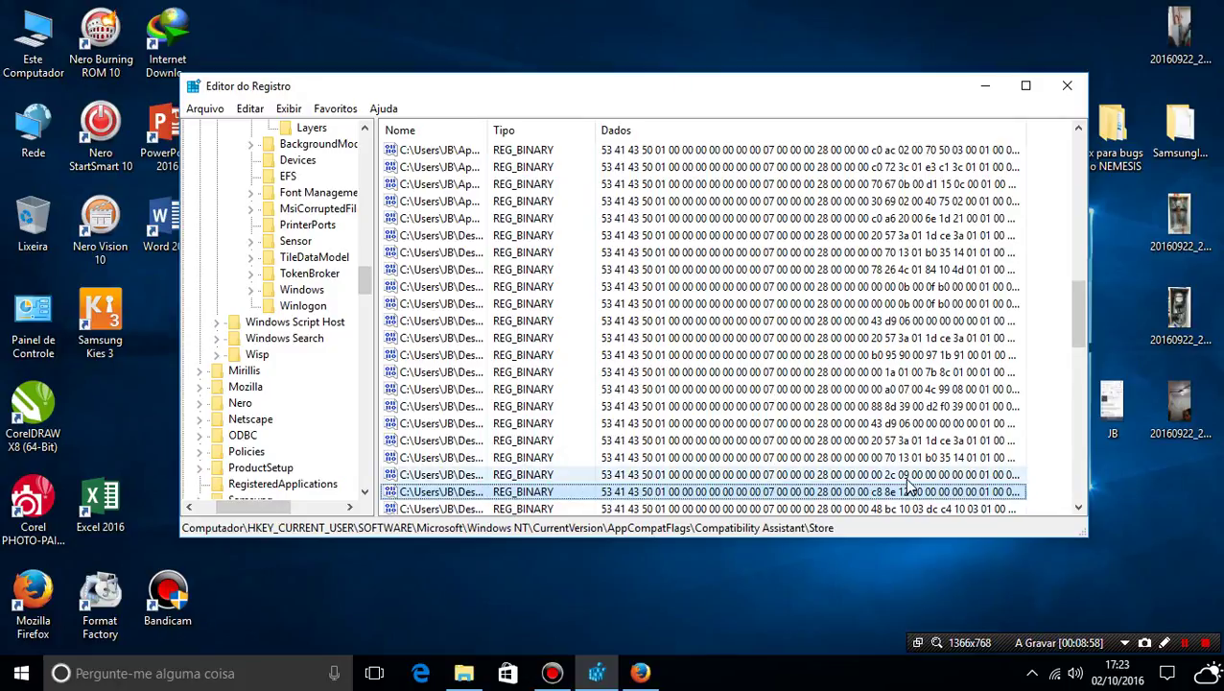
scroll(909, 488, "down", 4)
scroll(906, 475, "up", 4)
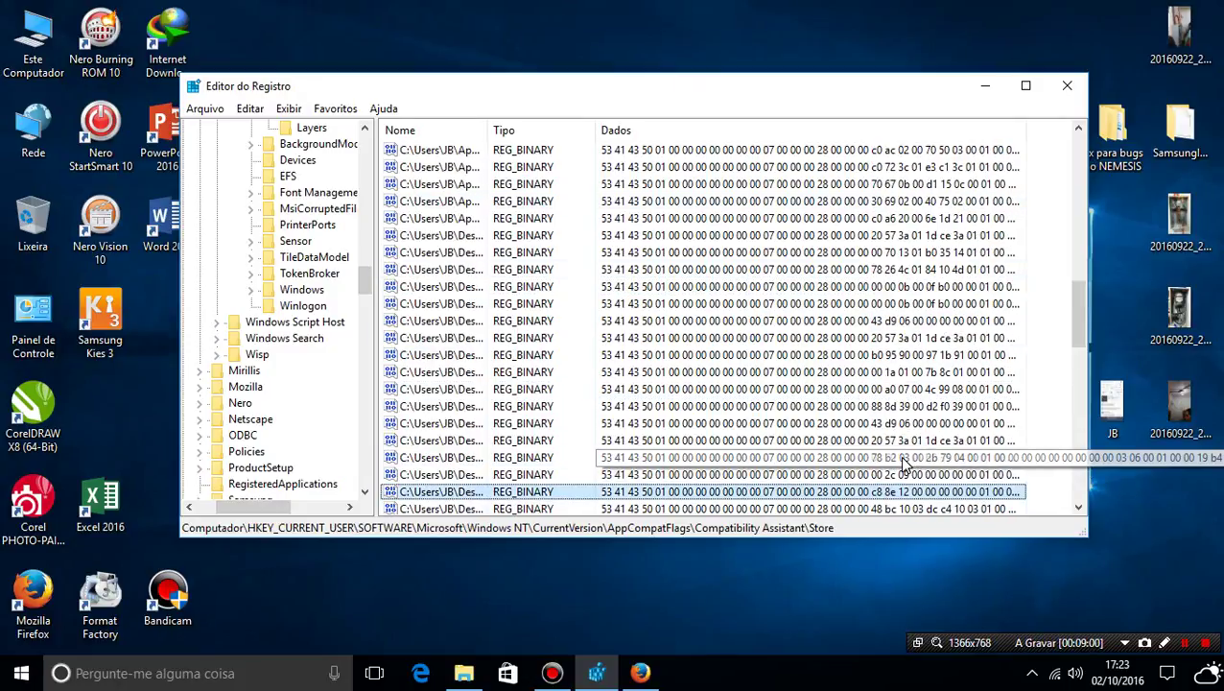
scroll(902, 465, "down", 3)
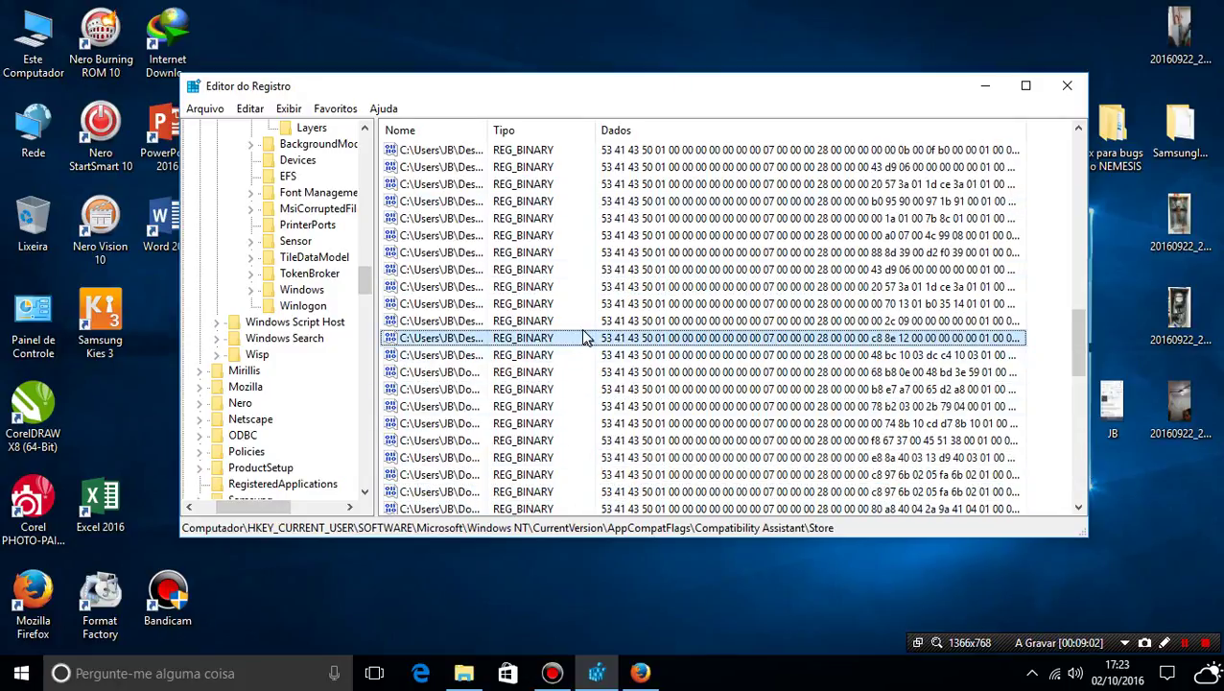
scroll(767, 384, "down", 5)
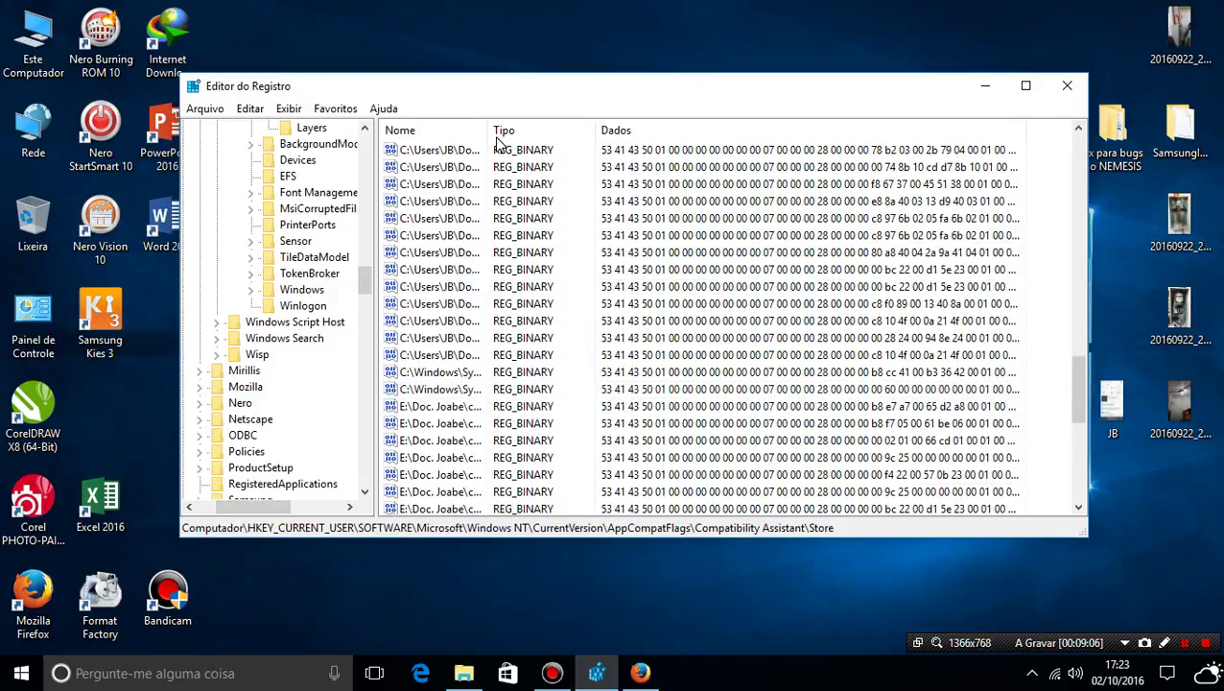
left_click_drag(490, 137, 731, 139)
scroll(571, 331, "down", 3)
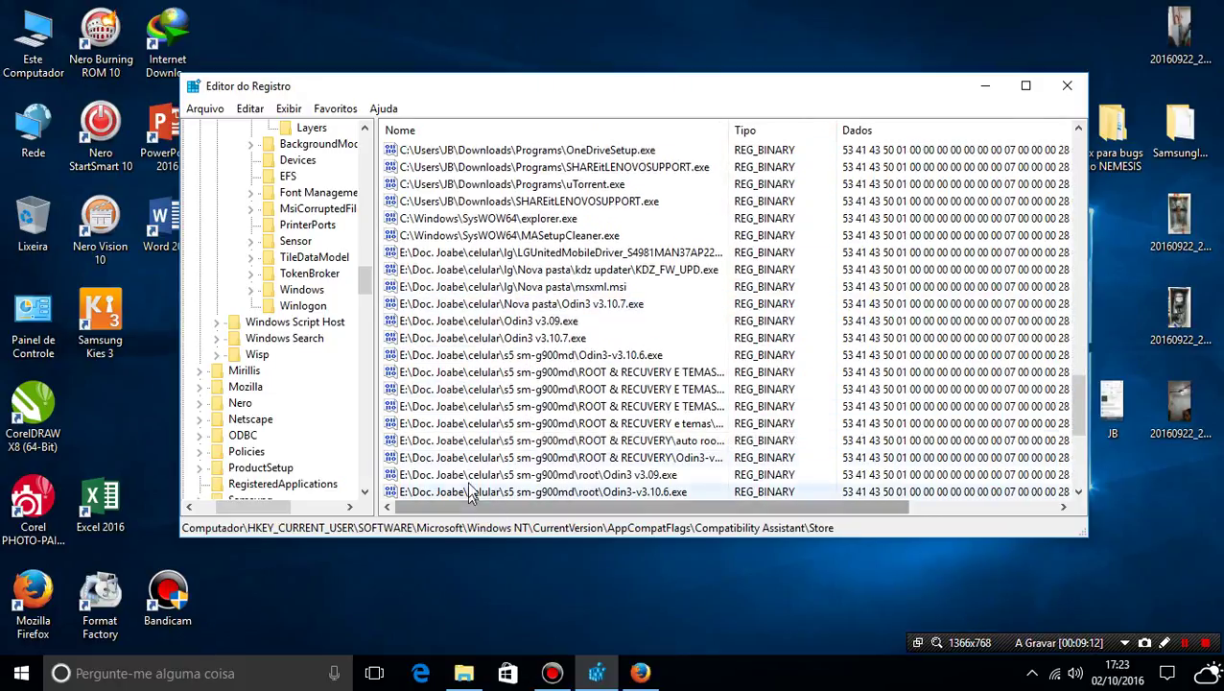
Run the registry search for ConvertXtoDVD again from the Compatibility Assistant\Store key.
left_click(249, 109)
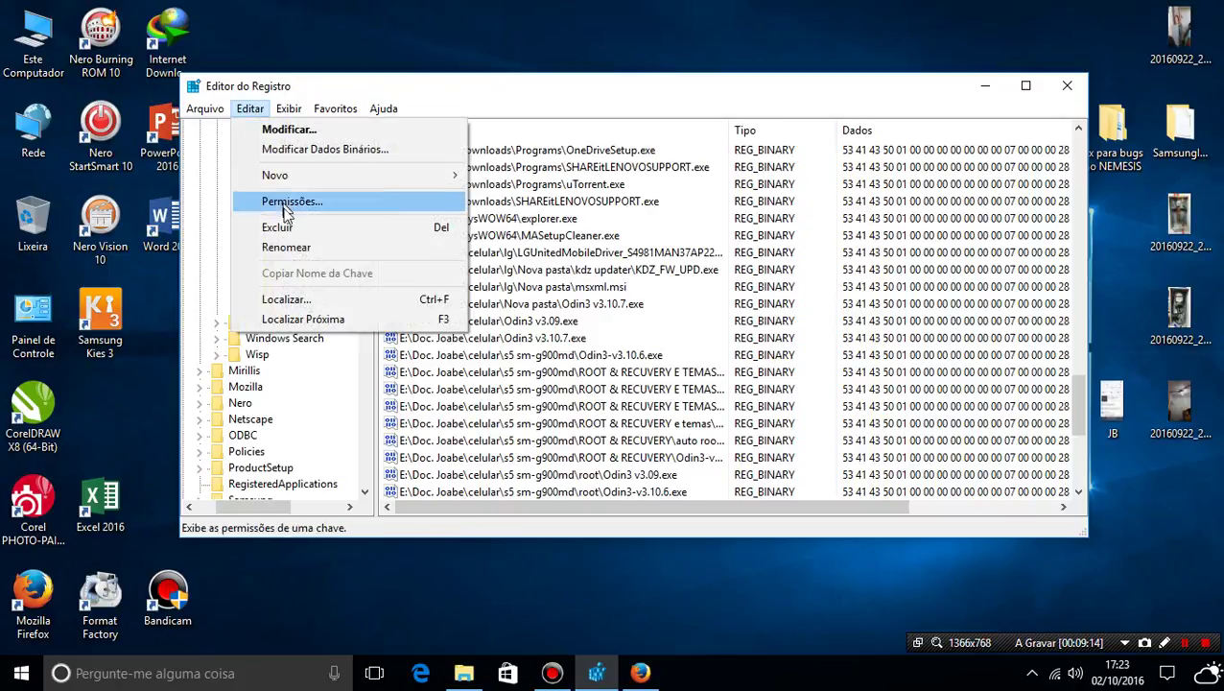
left_click(294, 298)
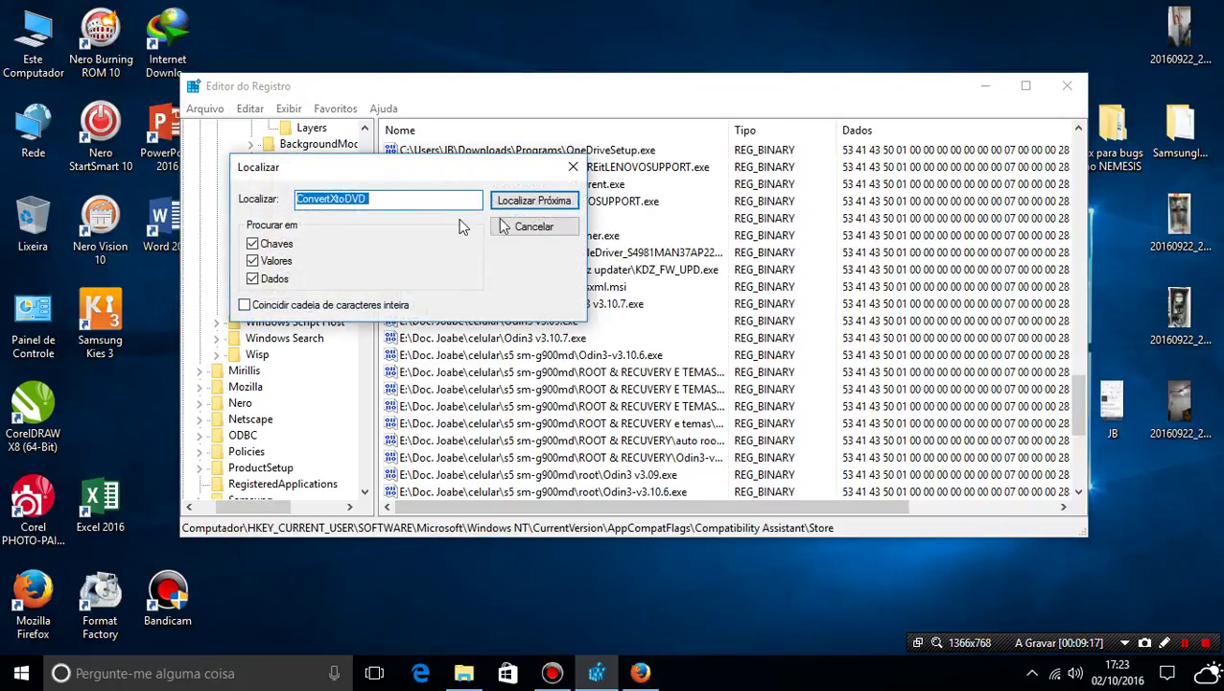
left_click(534, 204)
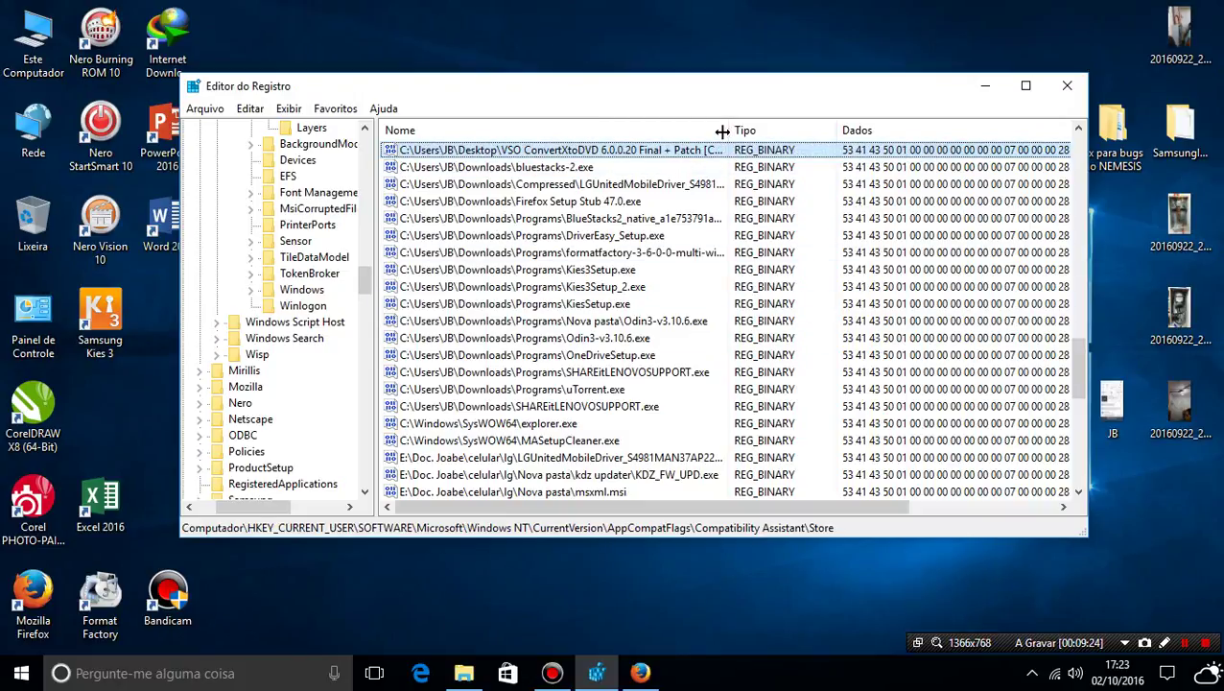
Widen the Nome column further and delete the vsoConvertXtoDVD6 [Setup].exe value from the Store key, confirming the deletion.
left_click_drag(721, 130, 1002, 129)
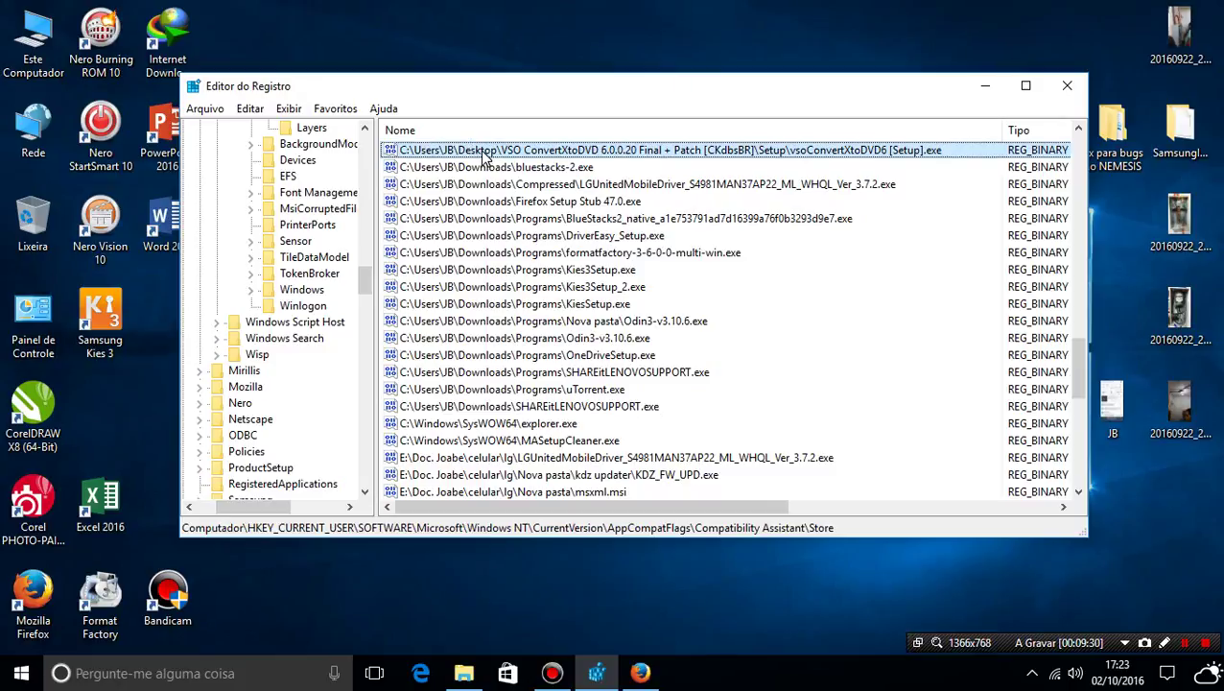
right_click(679, 156)
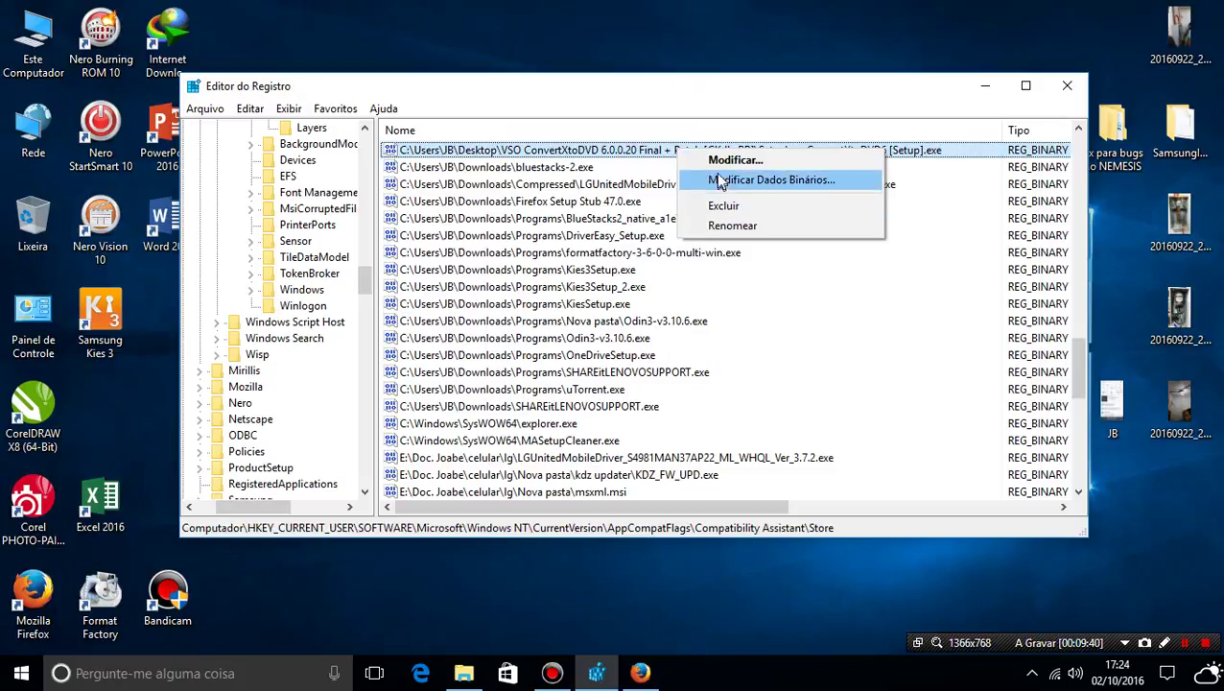
left_click(714, 209)
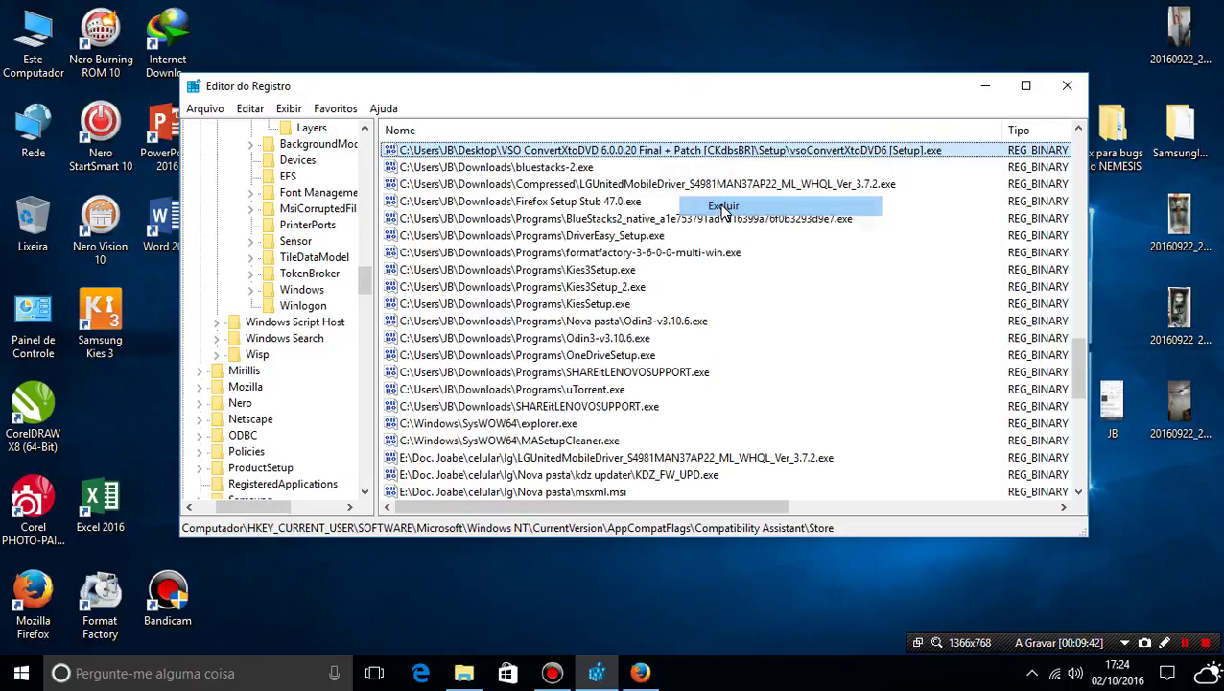
left_click(745, 336)
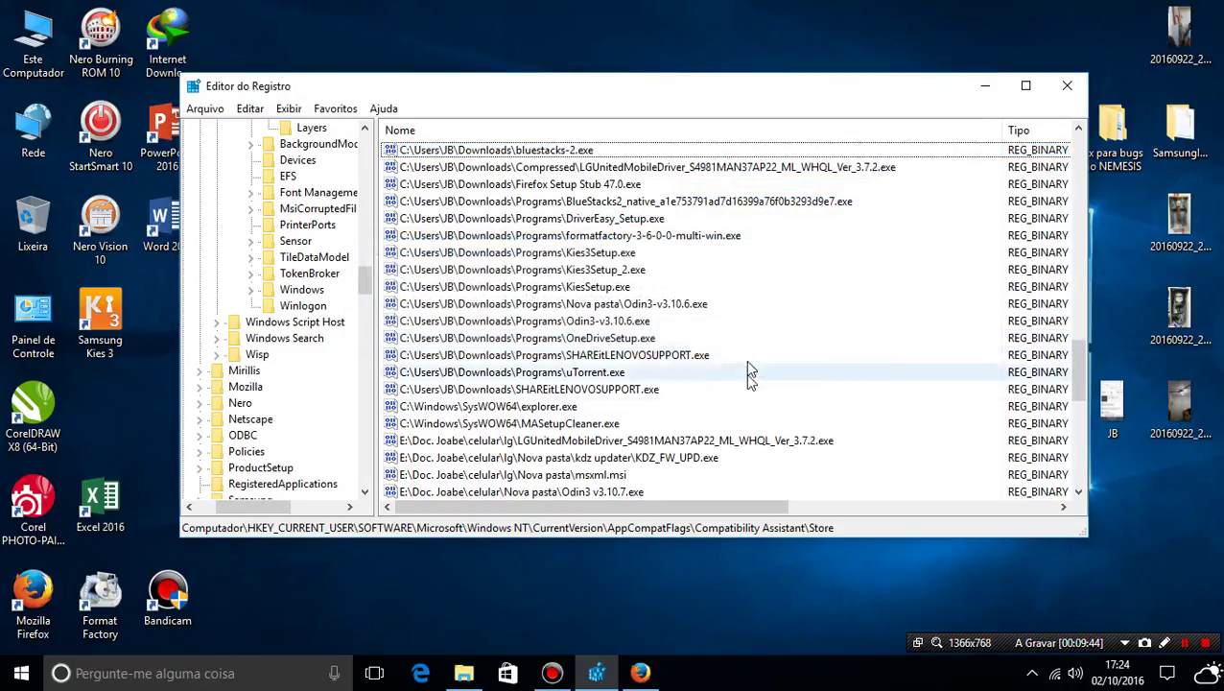
Review the Store key's remaining values, search the registry for ConvertXtoDVD again, and move the search progress dialog aside.
scroll(714, 305, "up", 3)
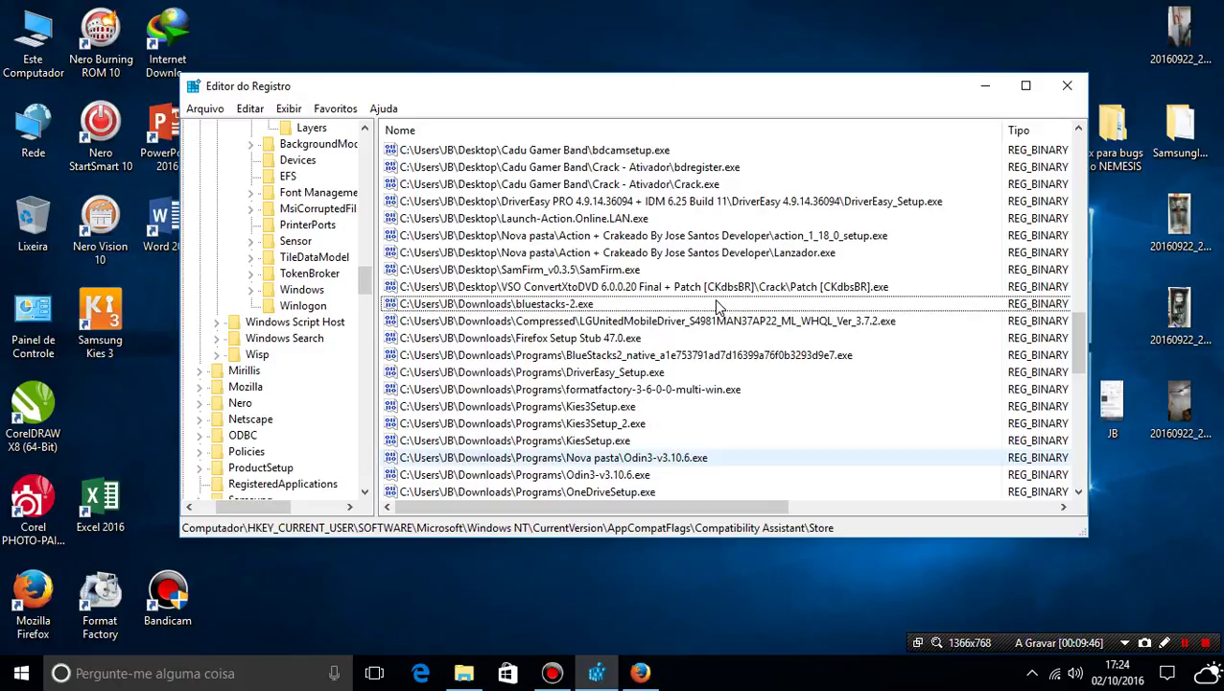
scroll(700, 336, "down", 1)
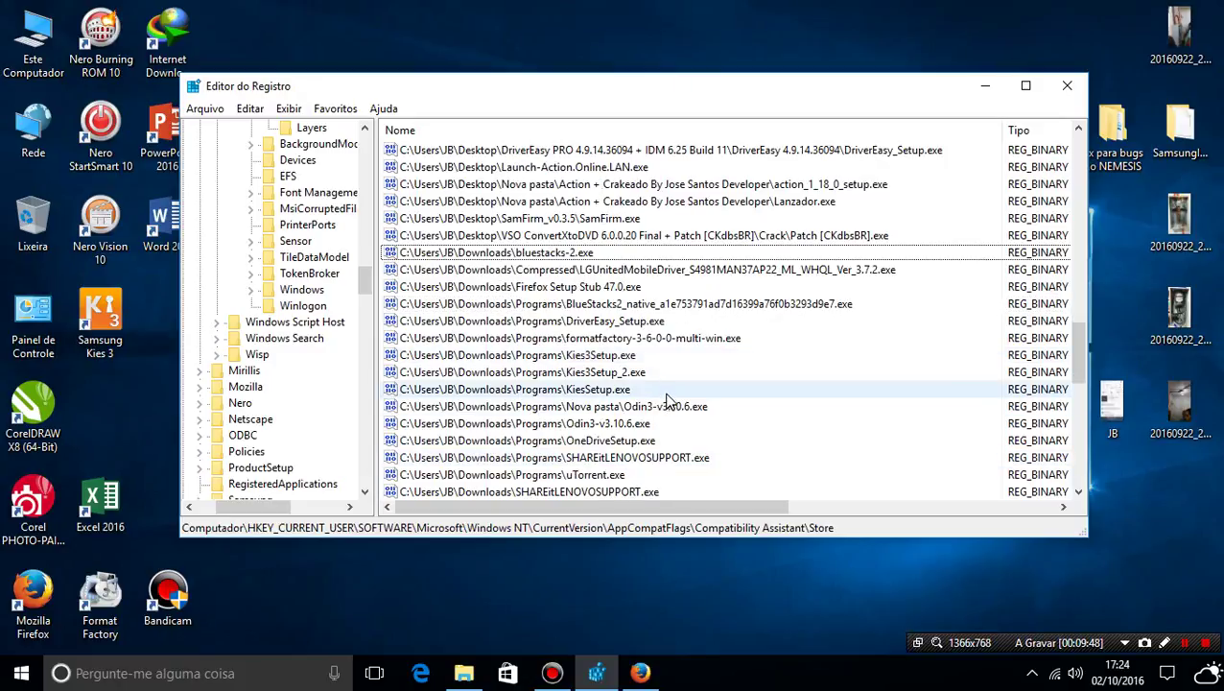
scroll(668, 398, "down", 2)
scroll(668, 398, "up", 1)
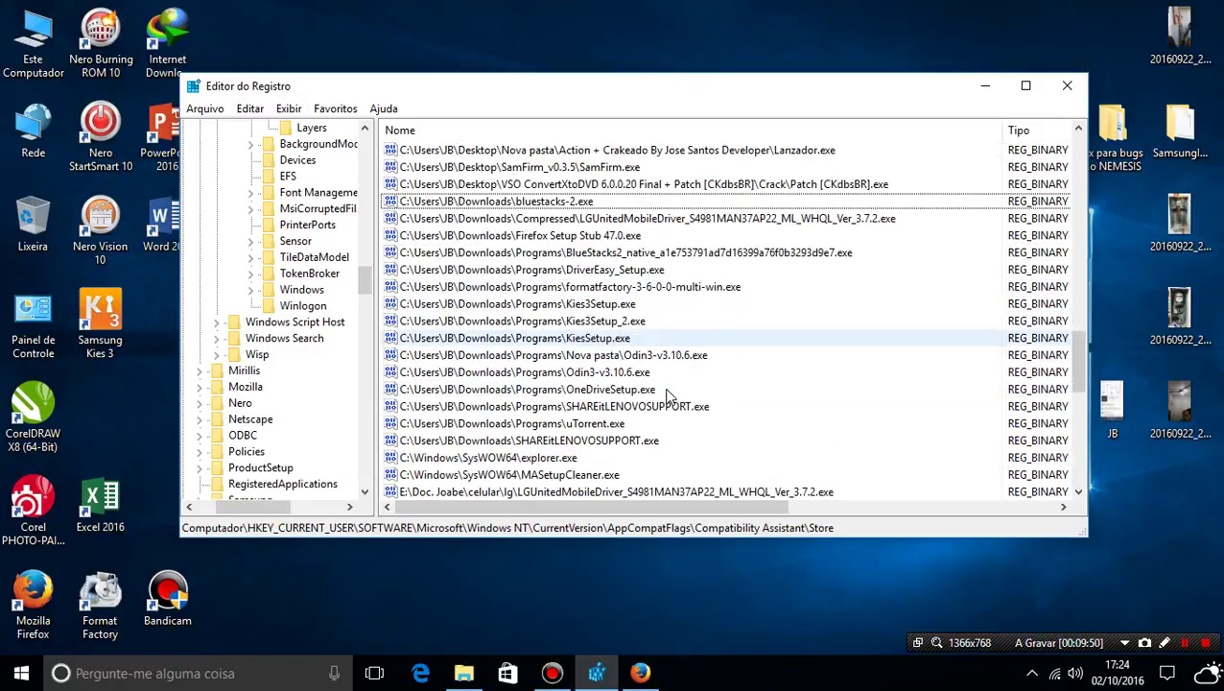
scroll(669, 398, "up", 2)
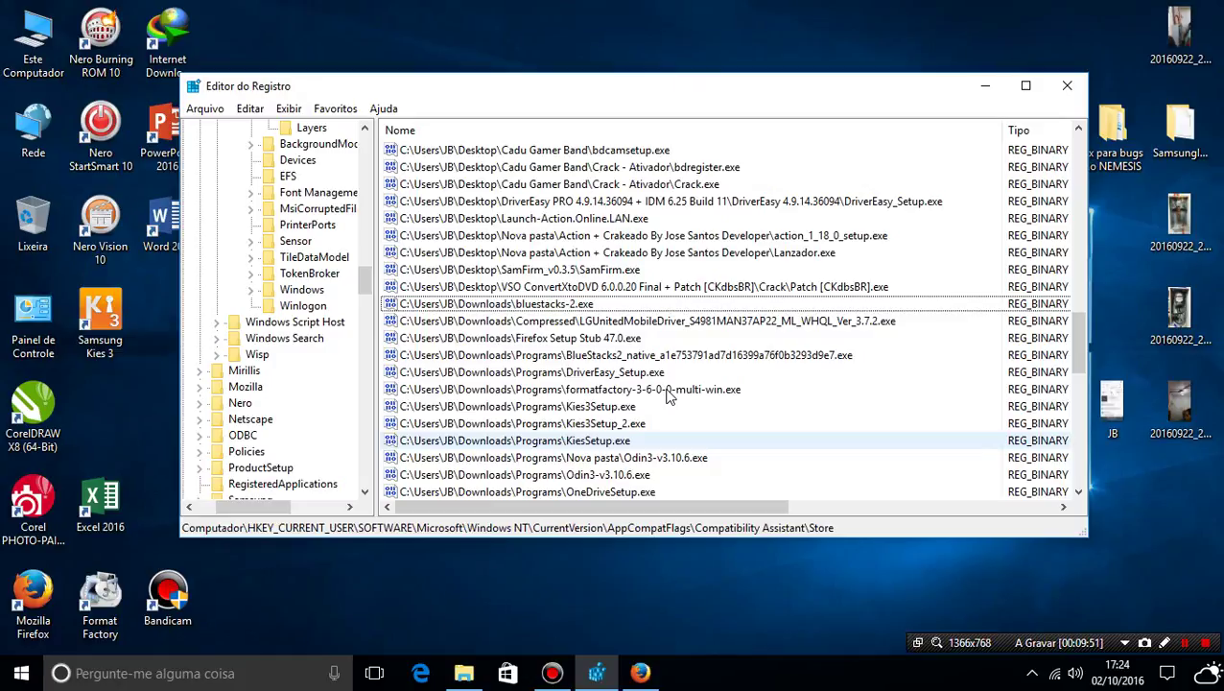
scroll(668, 398, "down", 1)
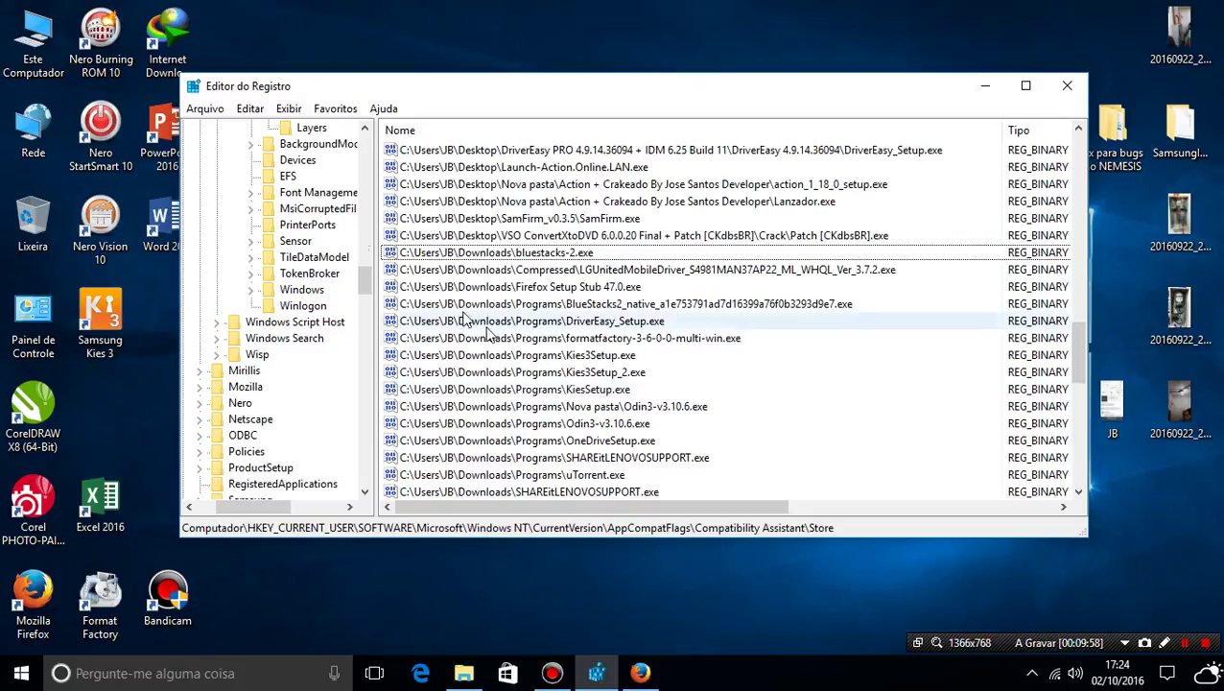
left_click(249, 108)
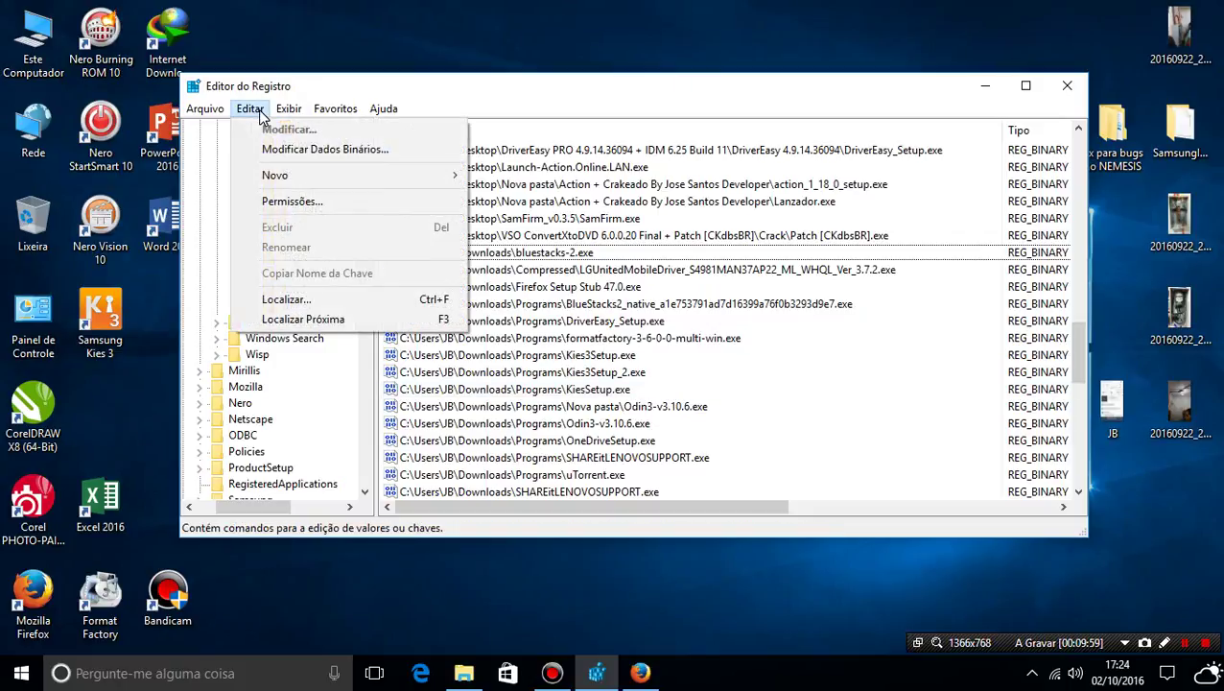
left_click(286, 298)
left_click(520, 203)
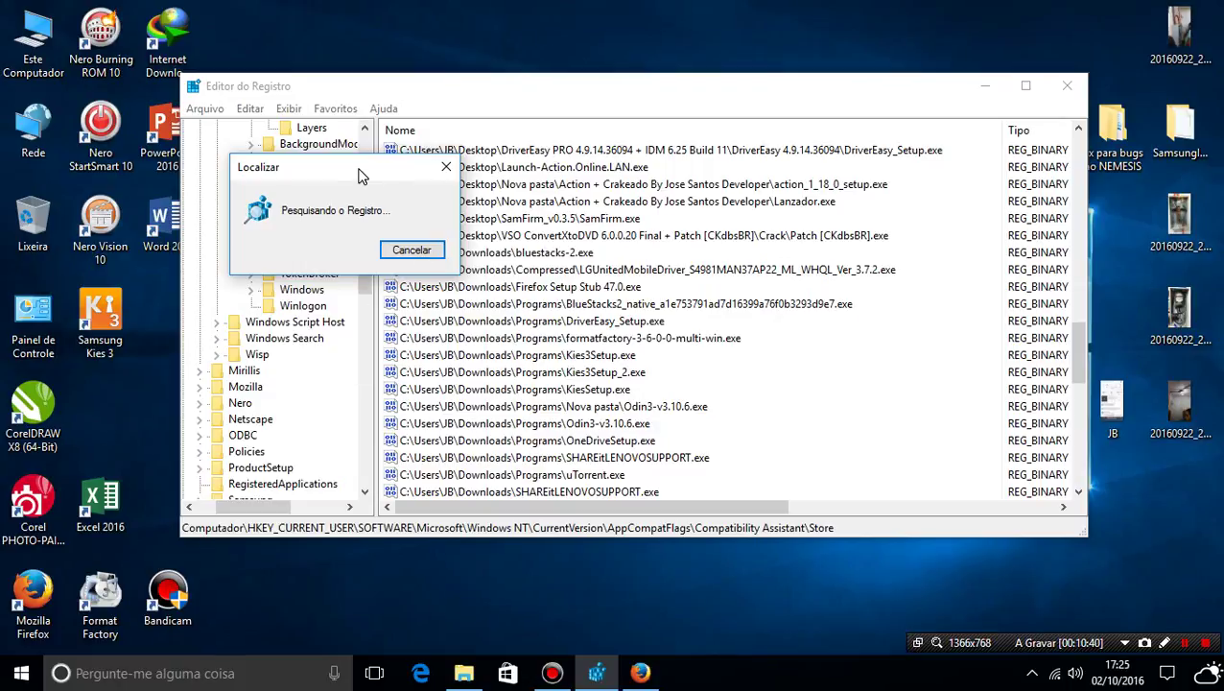
left_click_drag(360, 176, 391, 167)
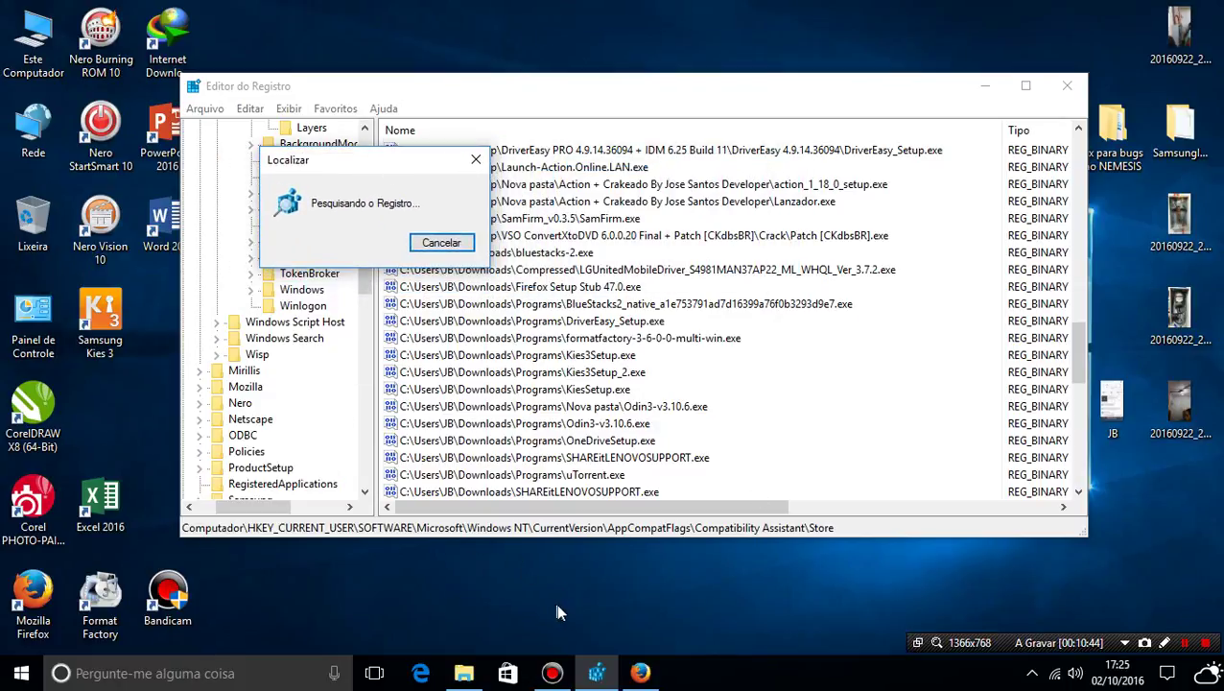
Bring up the Firefox window briefly and close it while the registry search runs.
left_click(645, 668)
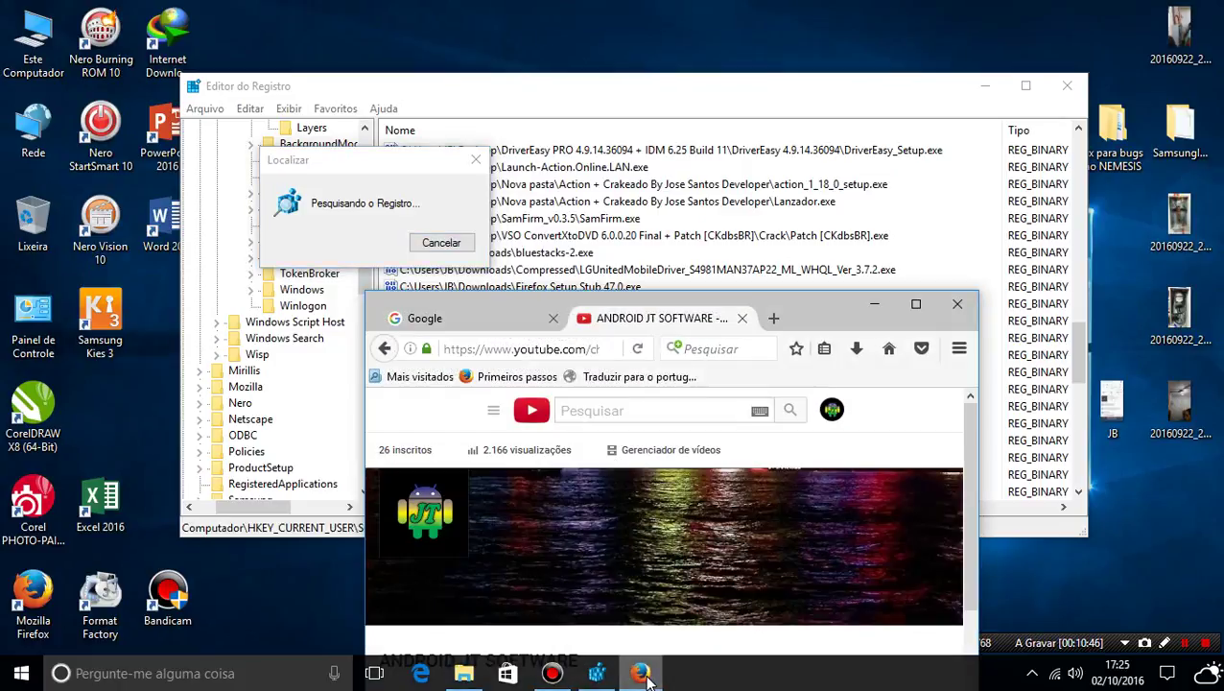
left_click(642, 672)
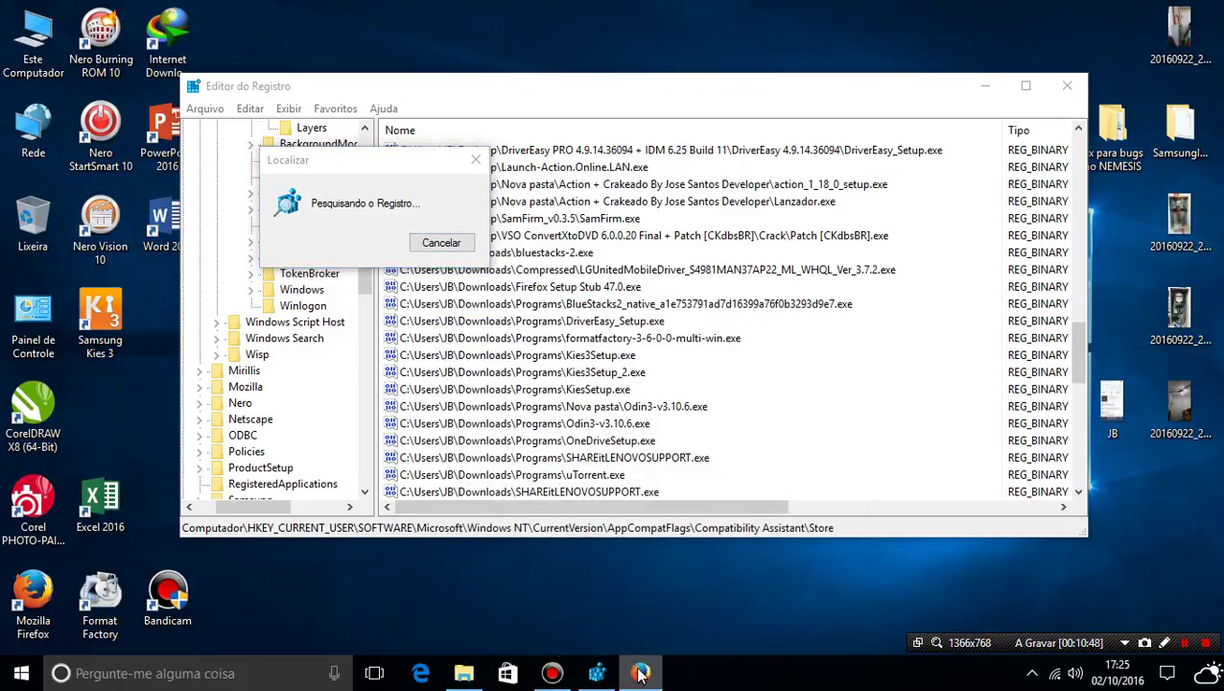
right_click(640, 675)
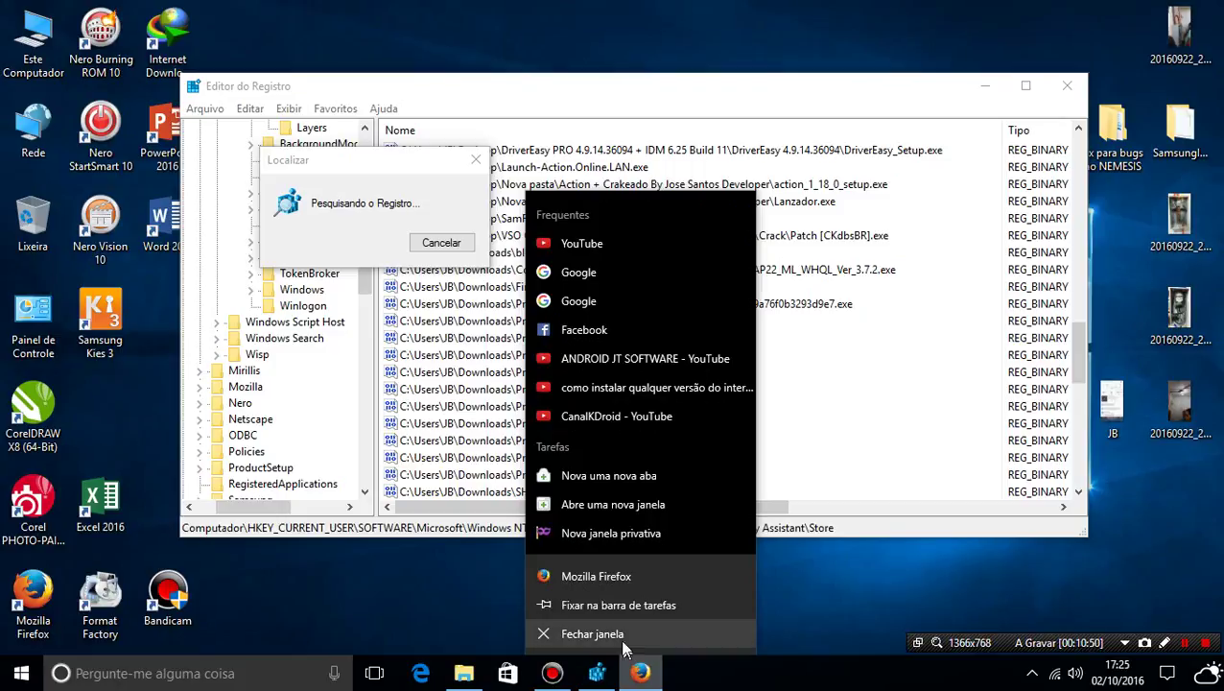
left_click(604, 633)
left_click(619, 628)
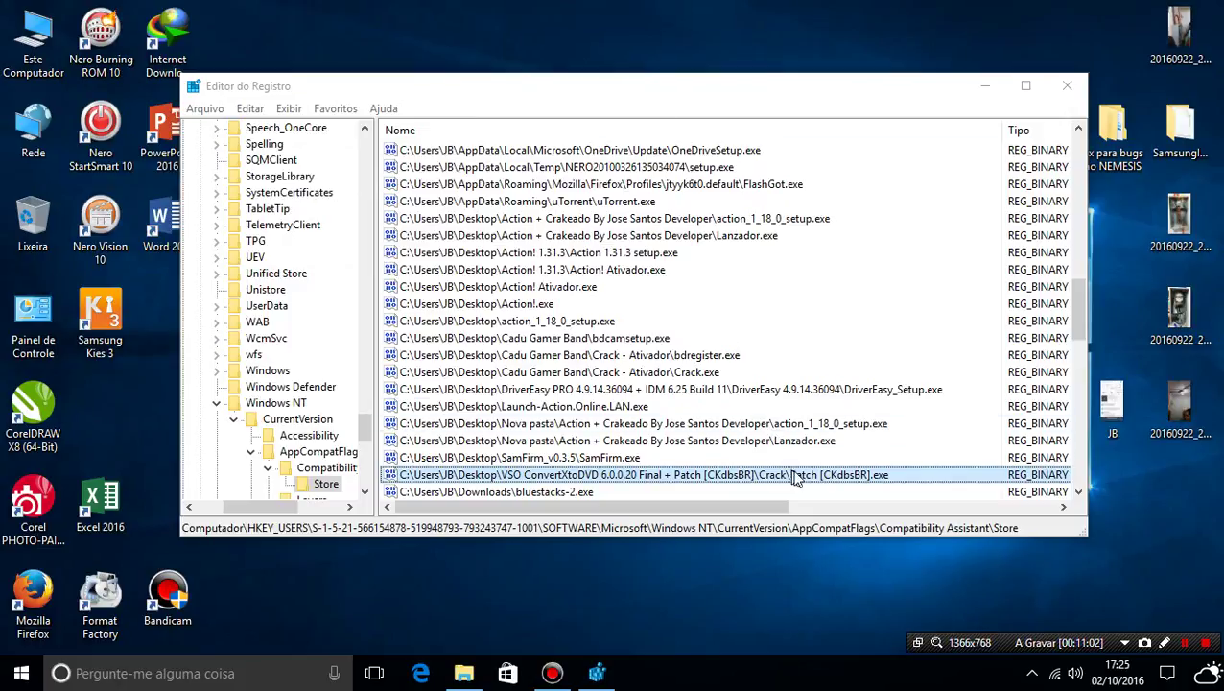
Delete the VSO ConvertXtoDVD 6.0.0.20 Final Patch [CKdbsBR].exe value from the Store key under HKEY_USERS, confirming the deletion.
scroll(800, 479, "down", 3)
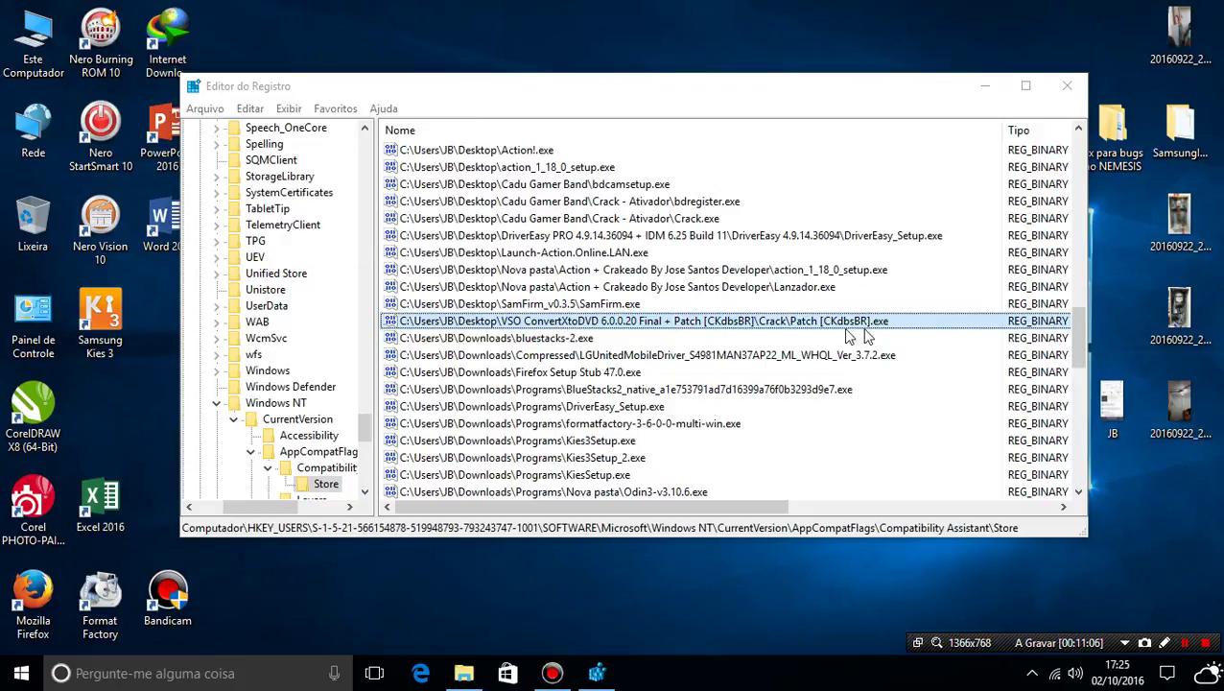
right_click(774, 324)
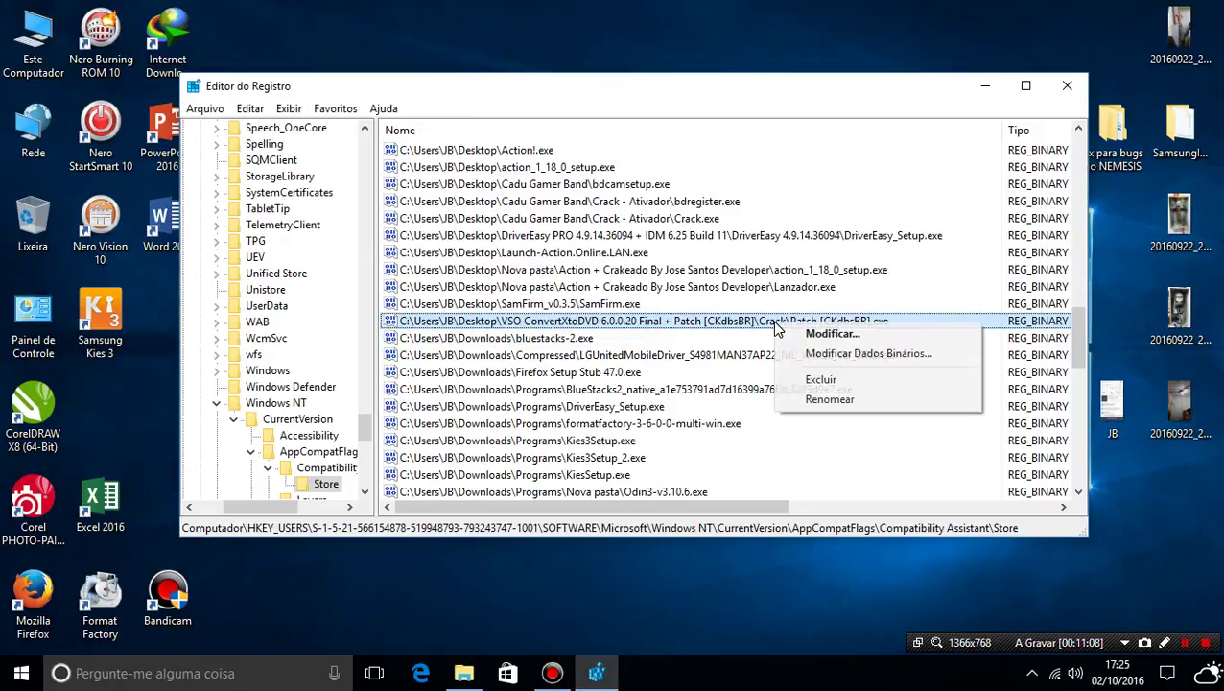
right_click(635, 326)
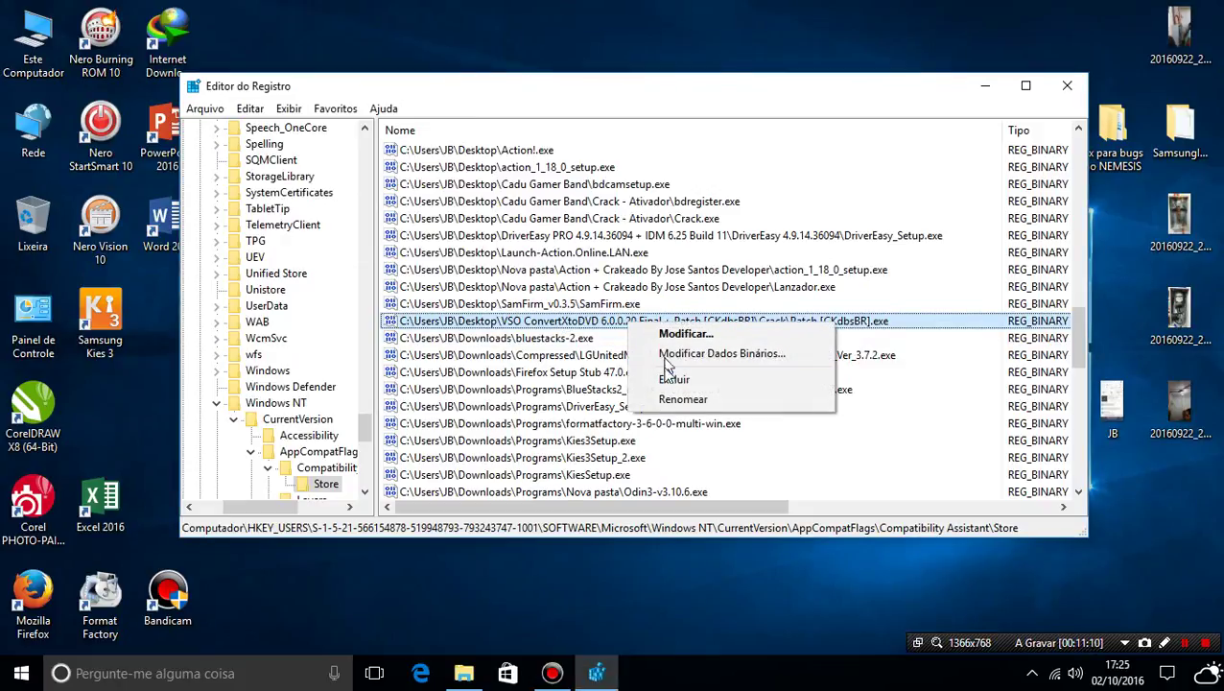
left_click(669, 380)
left_click(749, 341)
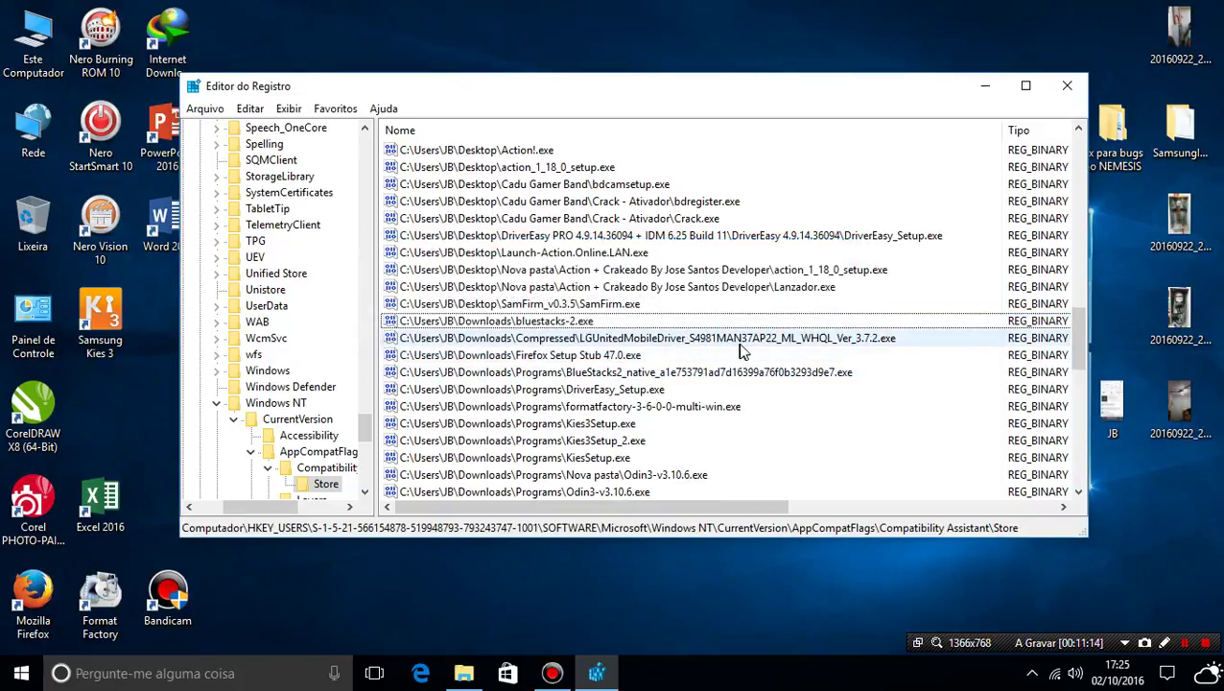
Look through the whole list of values in the HKEY_USERS Store key for remaining ConvertXtoDVD entries.
left_click(831, 409)
scroll(832, 415, "up", 20)
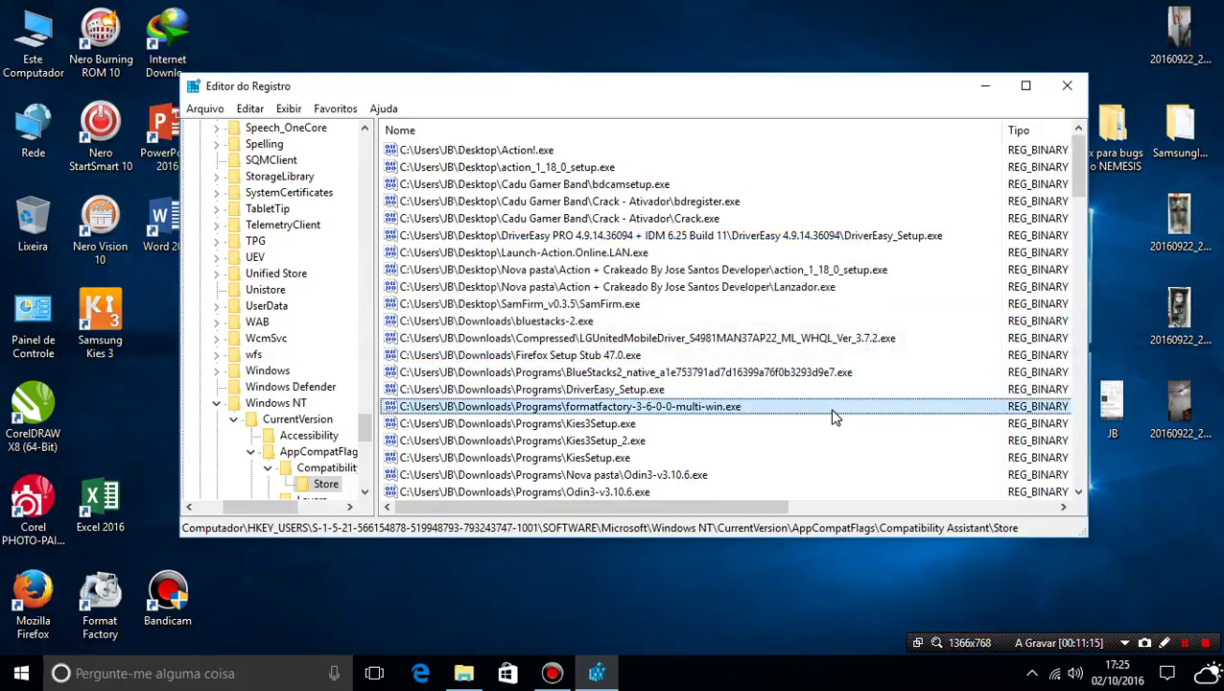
left_click(789, 404)
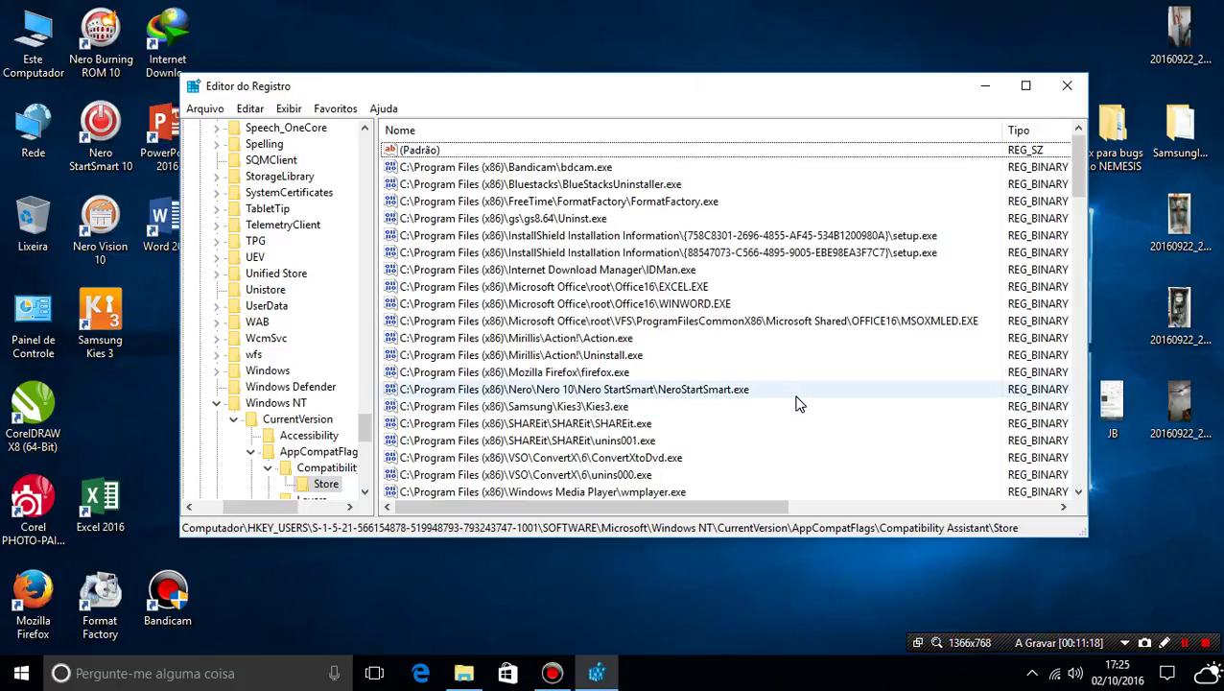
scroll(827, 405, "down", 20)
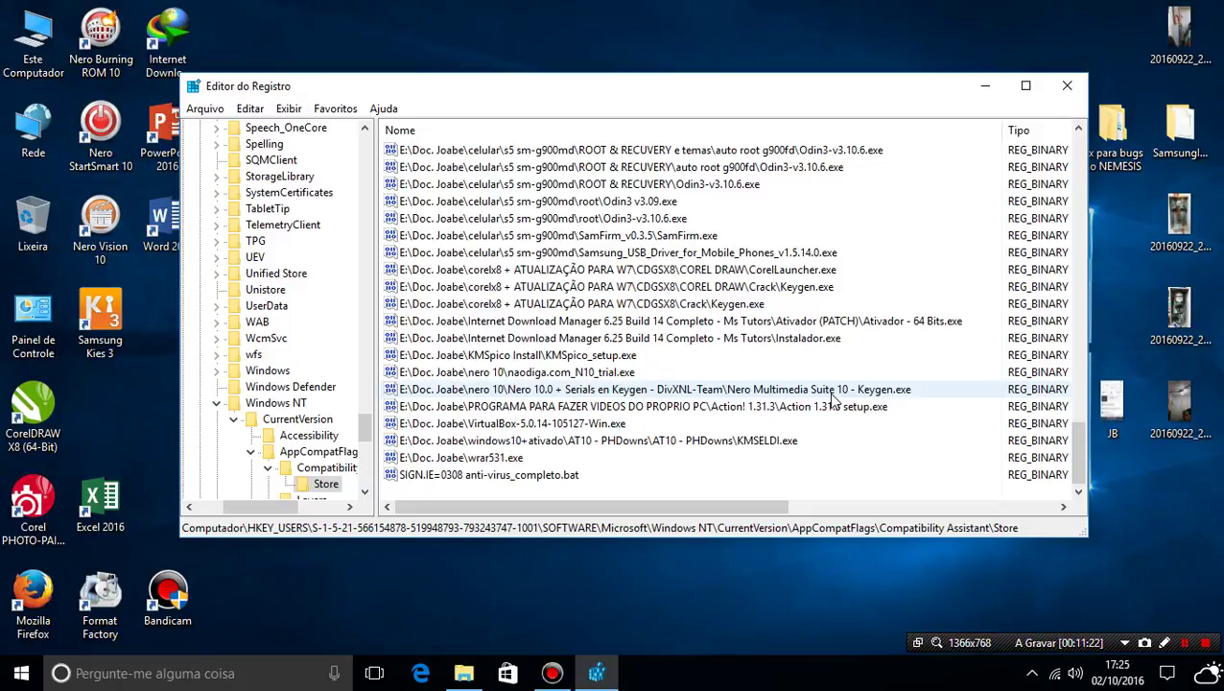
scroll(832, 401, "up", 20)
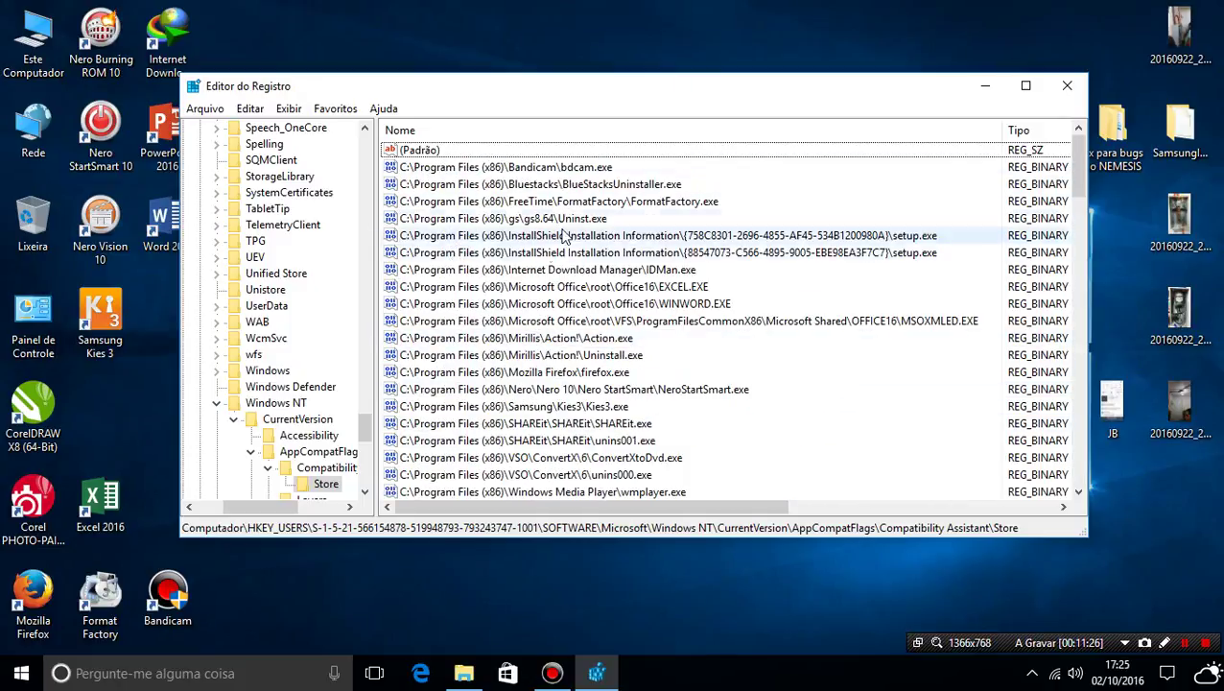
scroll(566, 235, "down", 15)
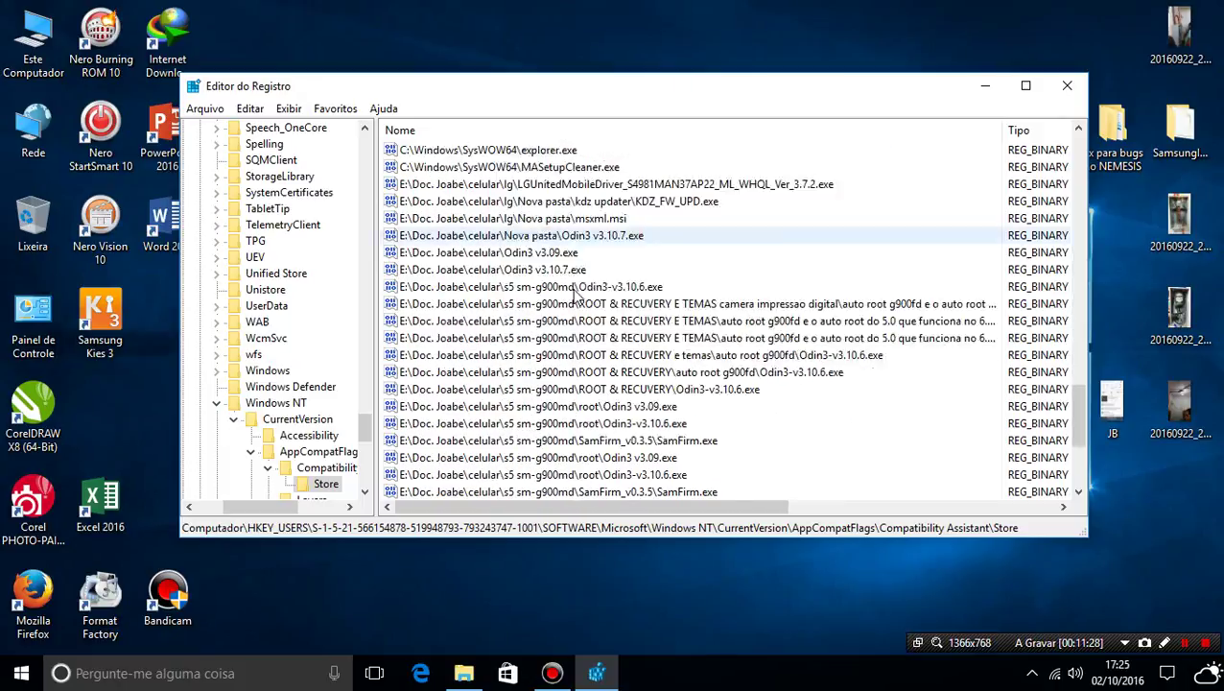
scroll(575, 296, "down", 4)
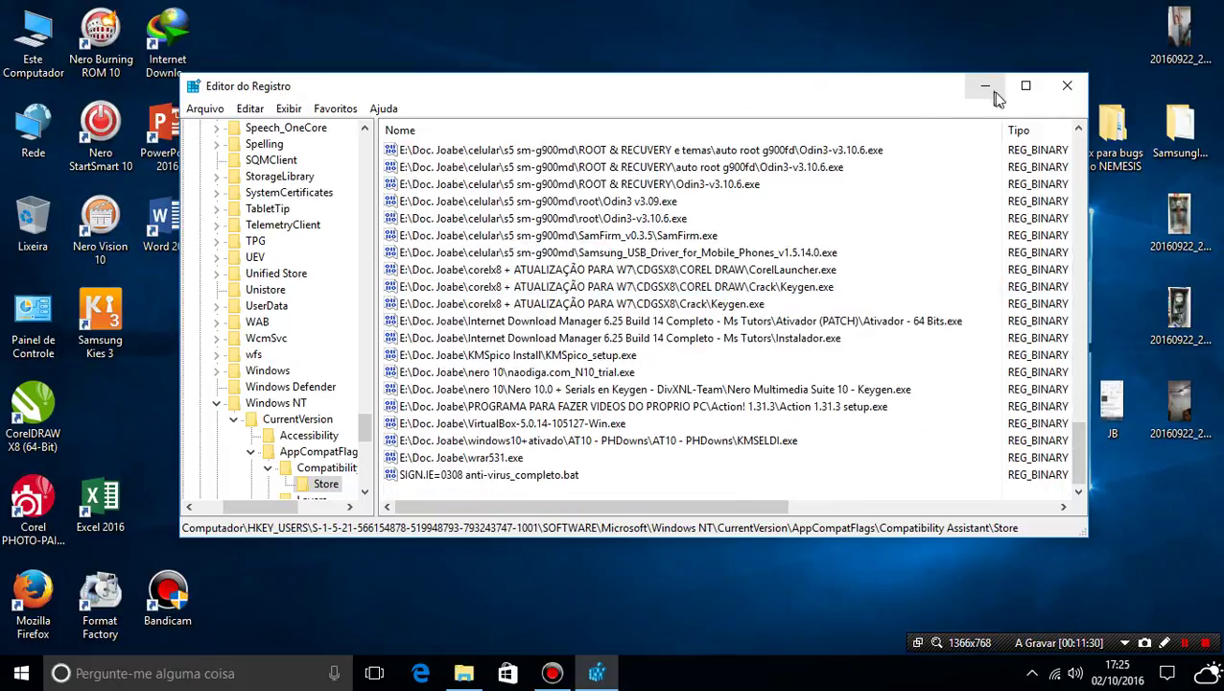
Close the Registry Editor and switch to the Bandicam window.
left_click(1066, 86)
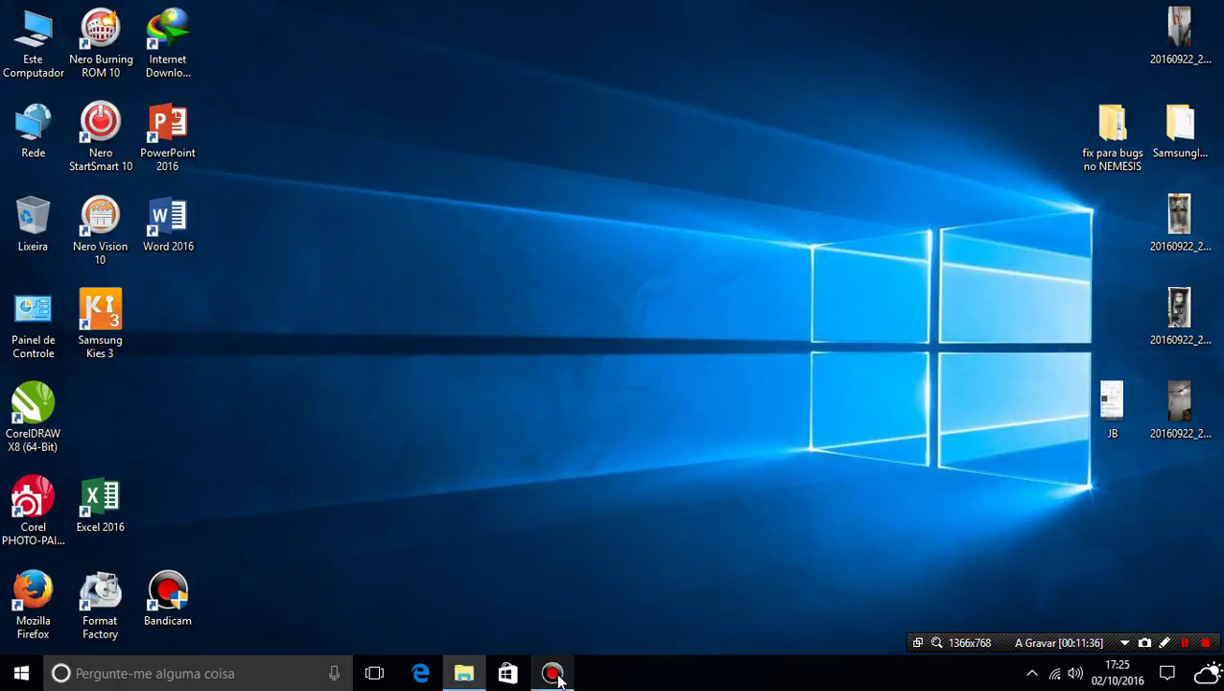
left_click(555, 673)
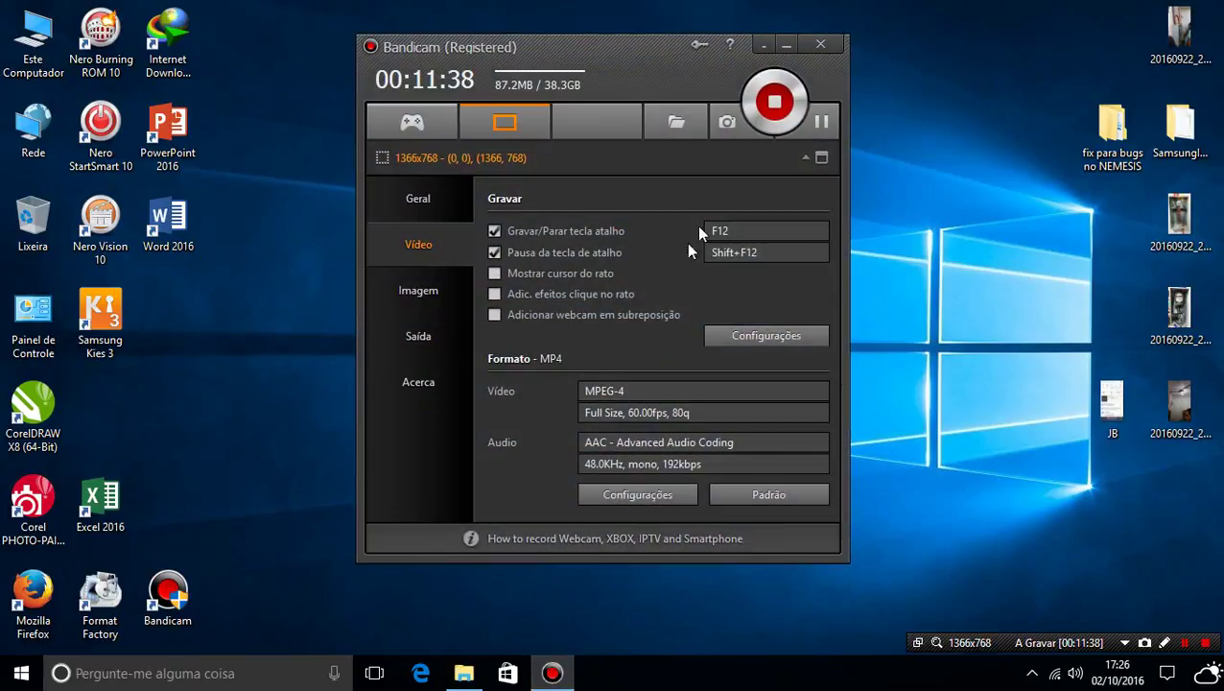